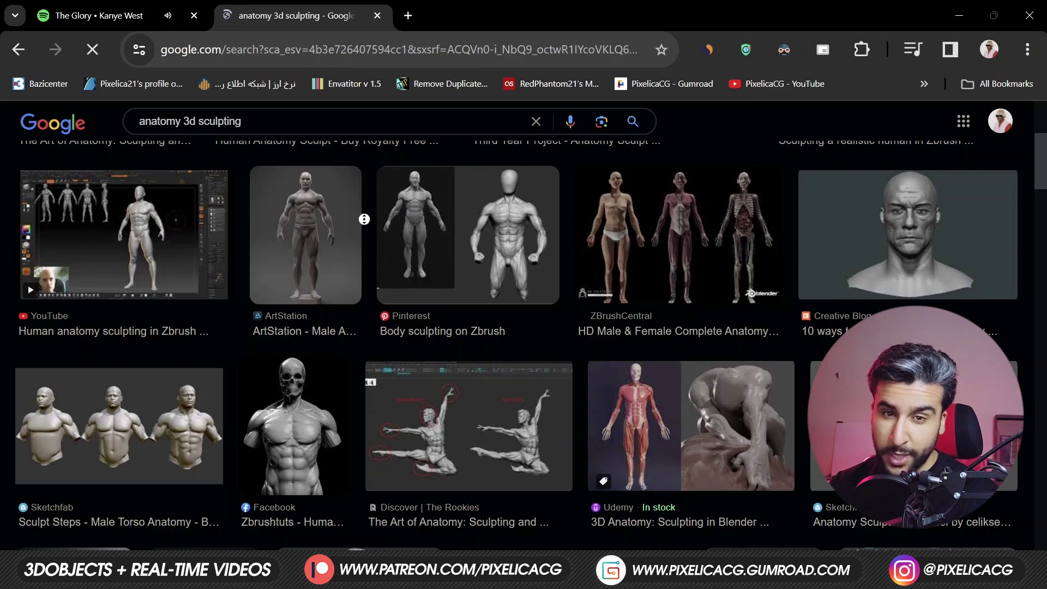
Step: Browse the image results for "anatomy 3d sculpting" for human anatomy sculpt examples
scroll(364, 219, "down", 12)
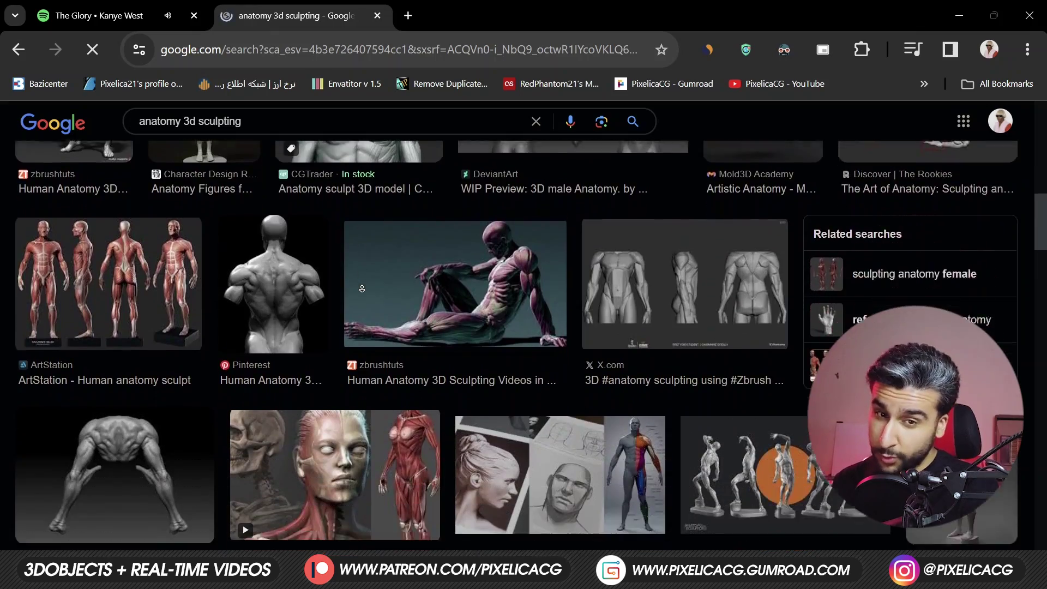
scroll(361, 288, "down", 12)
scroll(362, 275, "down", 6)
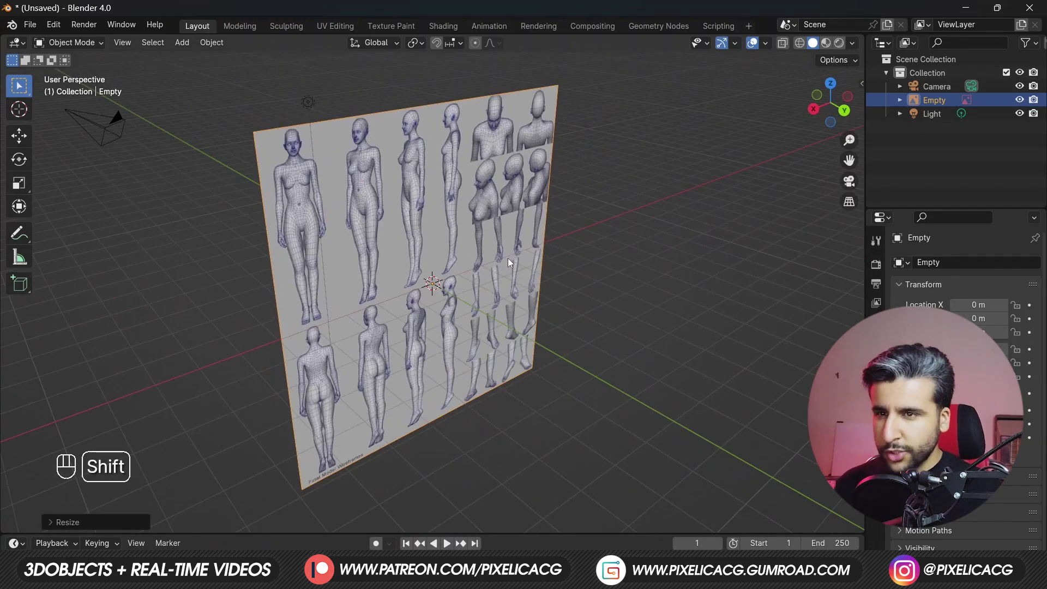
Step: Switch to Blender, duplicate the anatomy reference image in place and rotate the copy 90 degrees around Z
key("shift+d")
key("Escape")
key("r")
key("z")
key("KP_9")
key("KP_0")
key("Return")
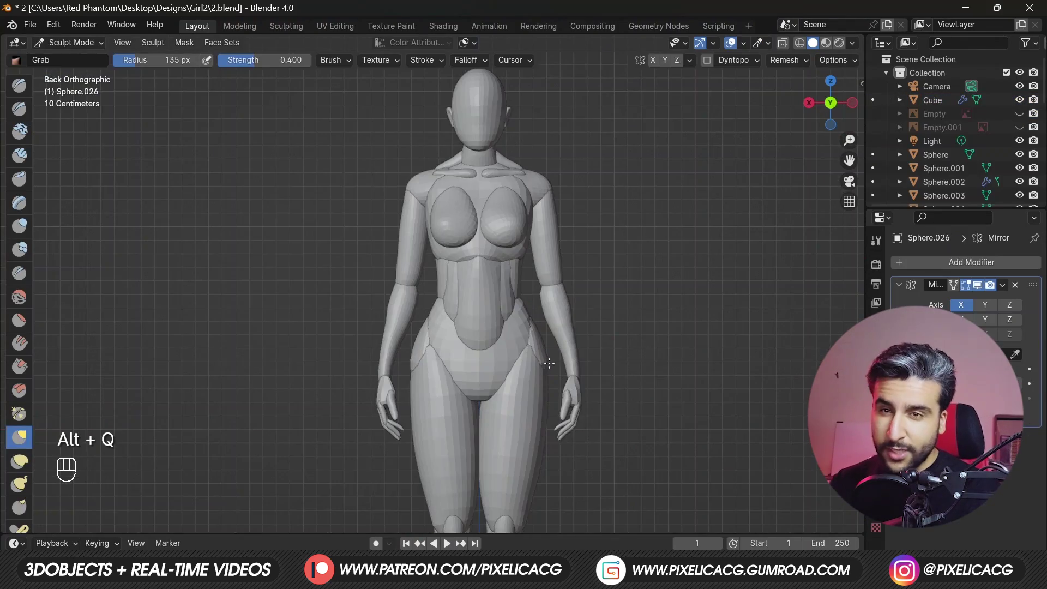
Step: Examine the assembled female figure blockout in file 2.blend from several angles and distances
middle_click_drag(552, 365, 545, 463, "ctrl")
middle_click_drag(496, 338, 296, 392)
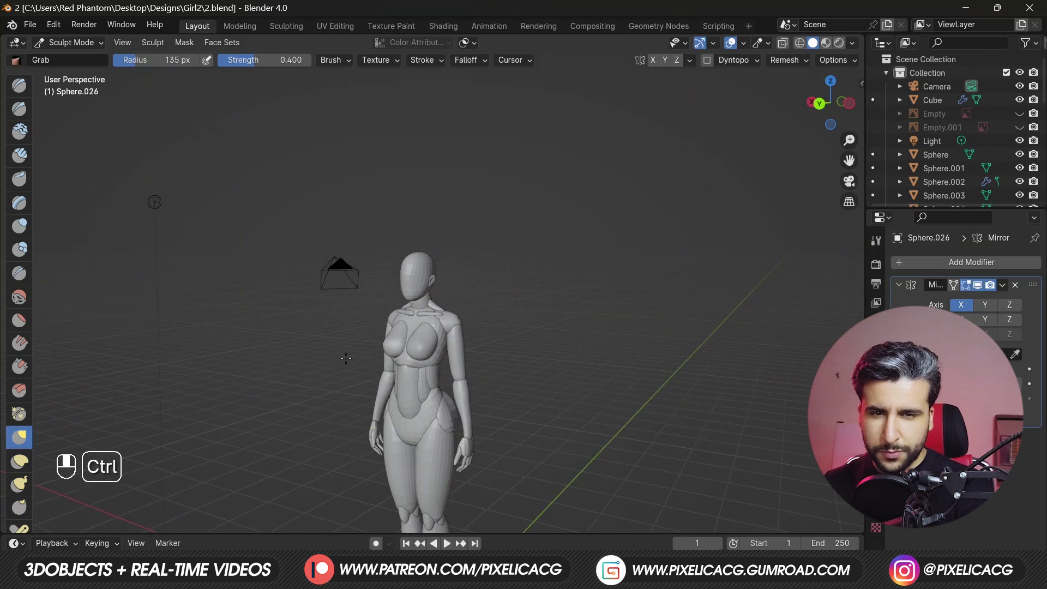
middle_click_drag(451, 305, 451, 262, "ctrl")
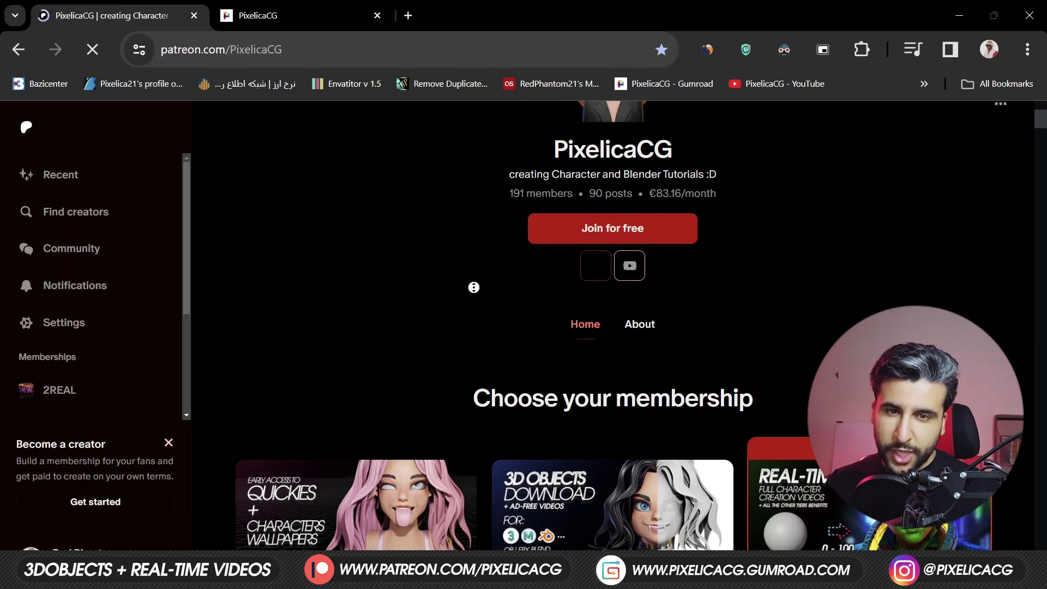
Step: Switch to the browser and look through the PixelicaCG Patreon memberships and the Gumroad store's product listing
scroll(474, 285, "down", 5)
scroll(477, 308, "down", 3)
key("ctrl+Tab")
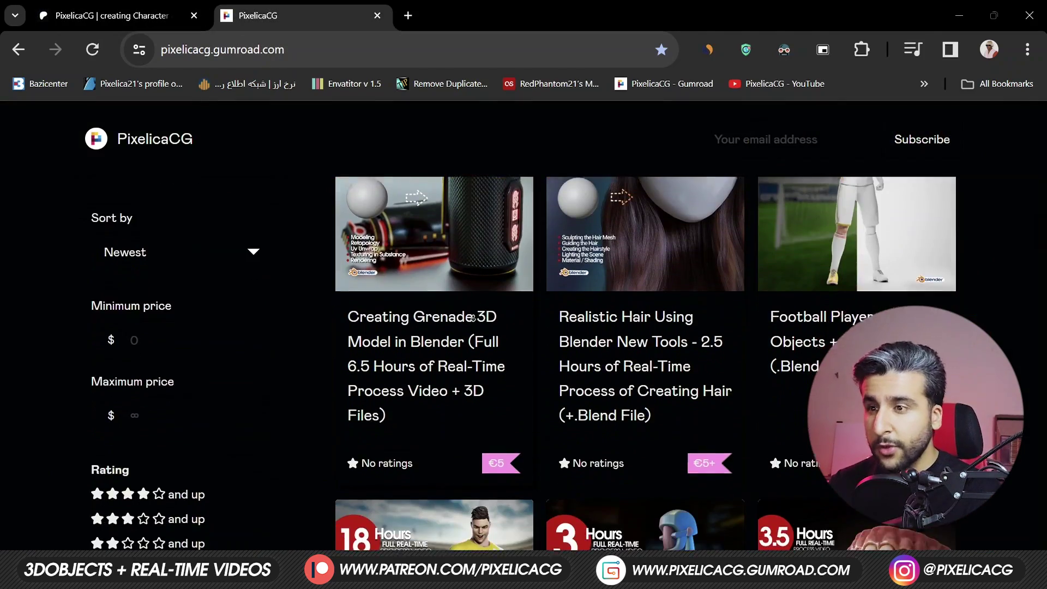
scroll(472, 318, "down", 4)
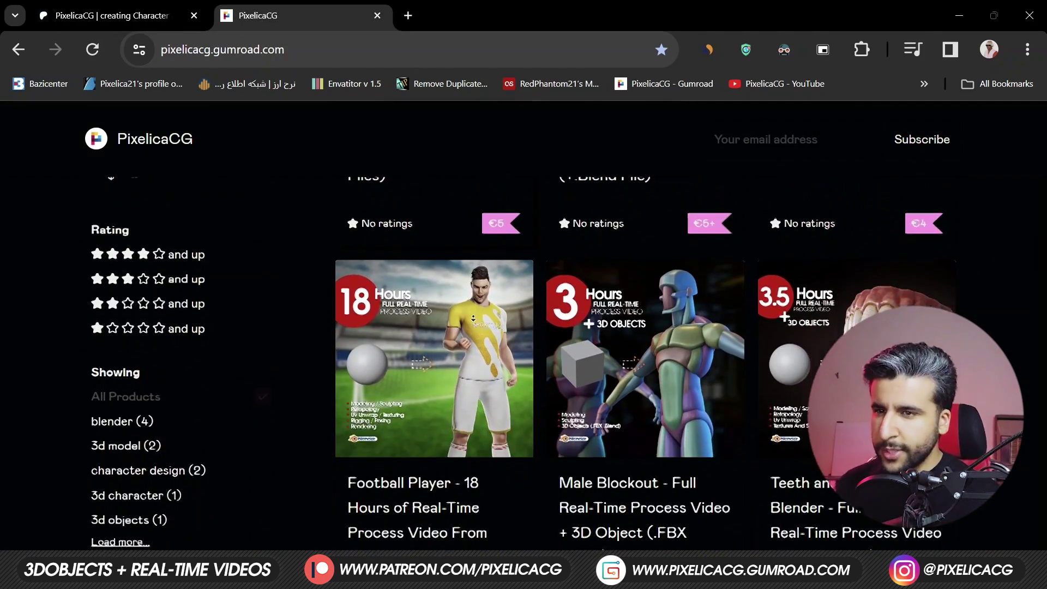
scroll(473, 318, "down", 5)
scroll(523, 318, "down", 4)
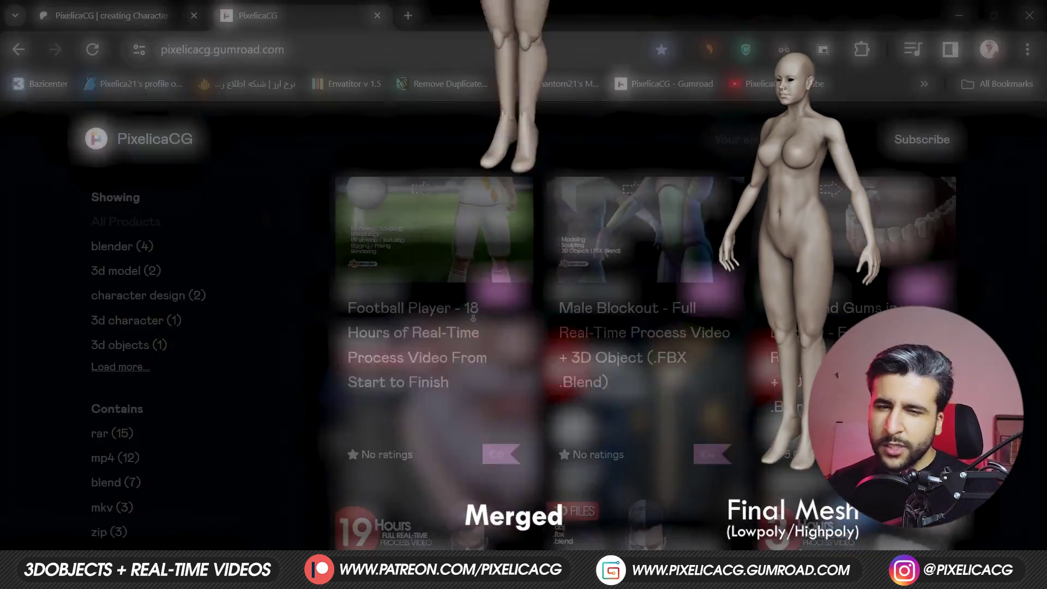
scroll(473, 318, "down", 5)
scroll(472, 318, "down", 4)
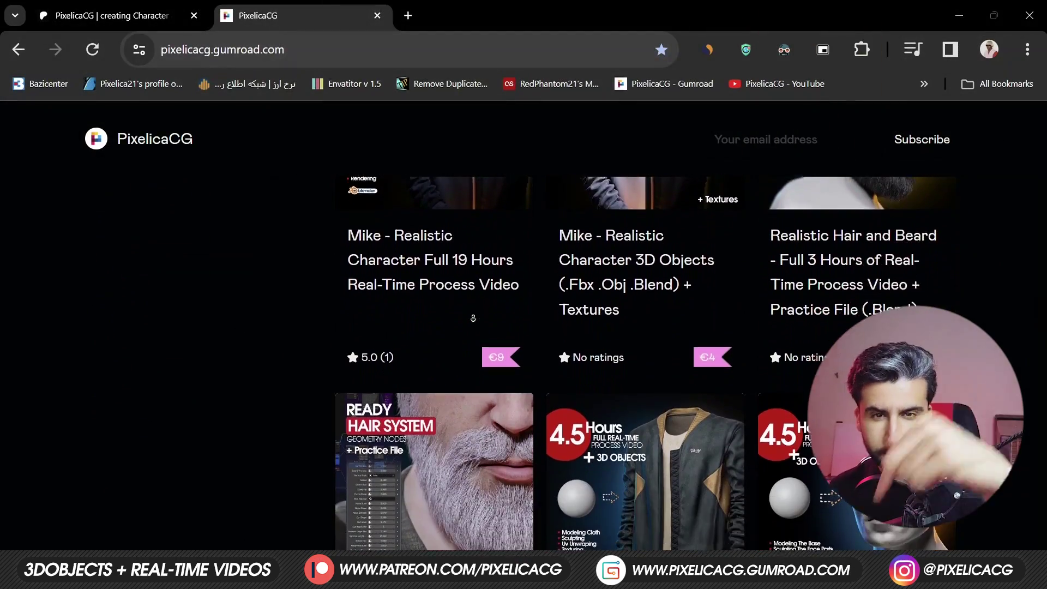
scroll(473, 318, "down", 3)
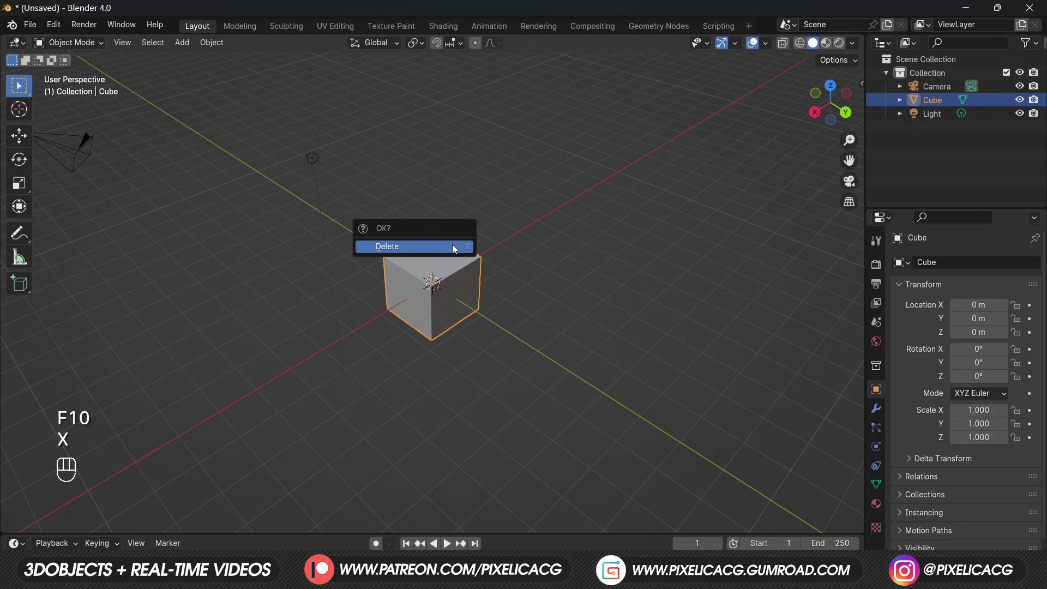
Step: In Blender, delete the default cube and load c893fab90e3df69c79f9ca48cce84962.jpg as a reference image aligned to the back view
left_click(453, 247)
middle_click_drag(618, 170, 558, 103)
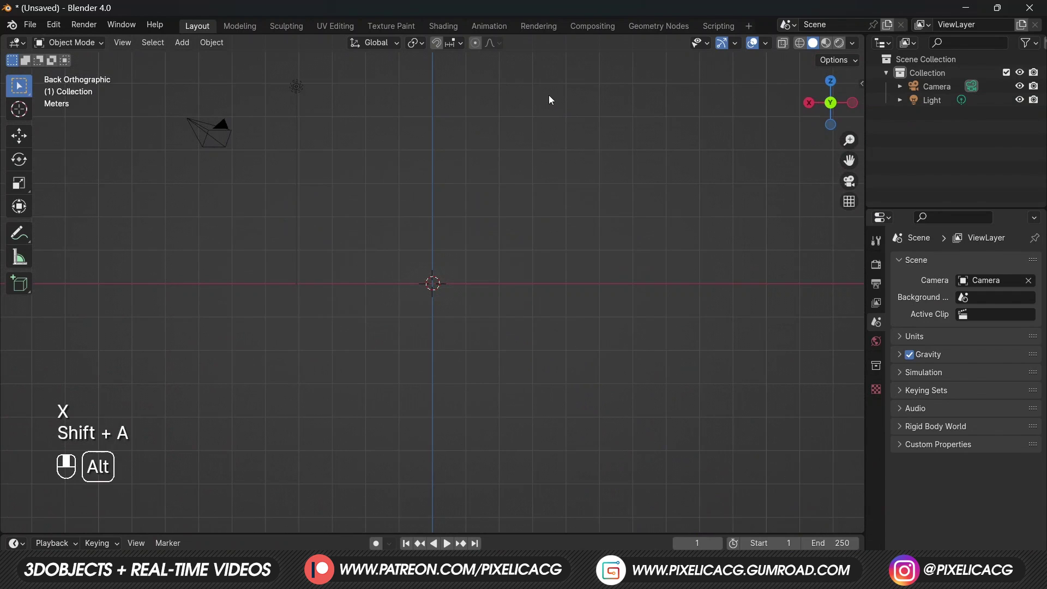
key("shift+a")
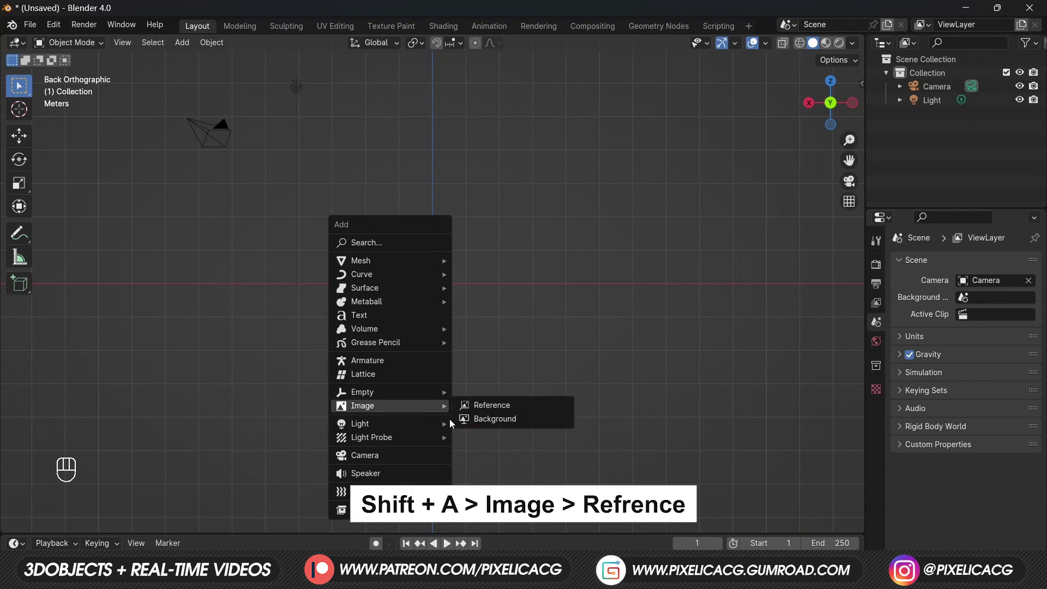
left_click(463, 406)
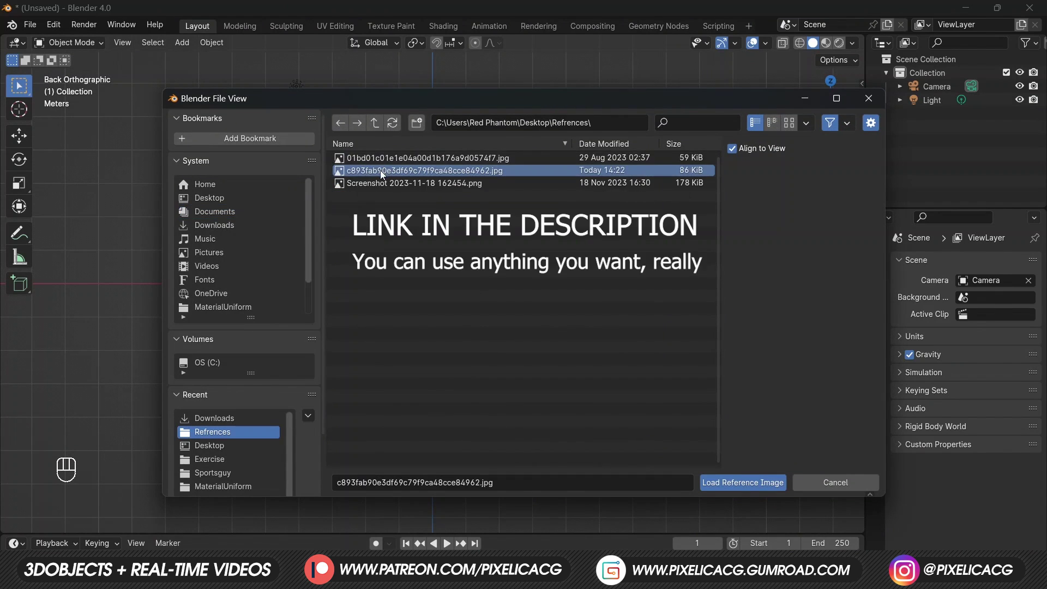
double_click(380, 171)
Step: Scale the reference image uniformly to about 2.09
middle_click_drag(460, 228, 474, 221)
key("s")
left_click(478, 254)
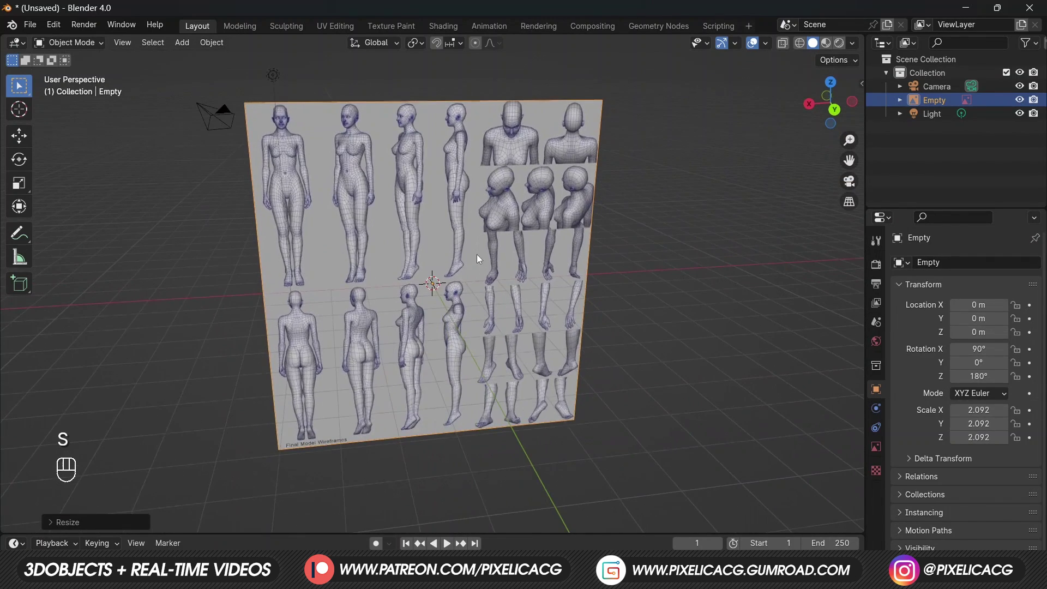
middle_click_drag(471, 258, 507, 258)
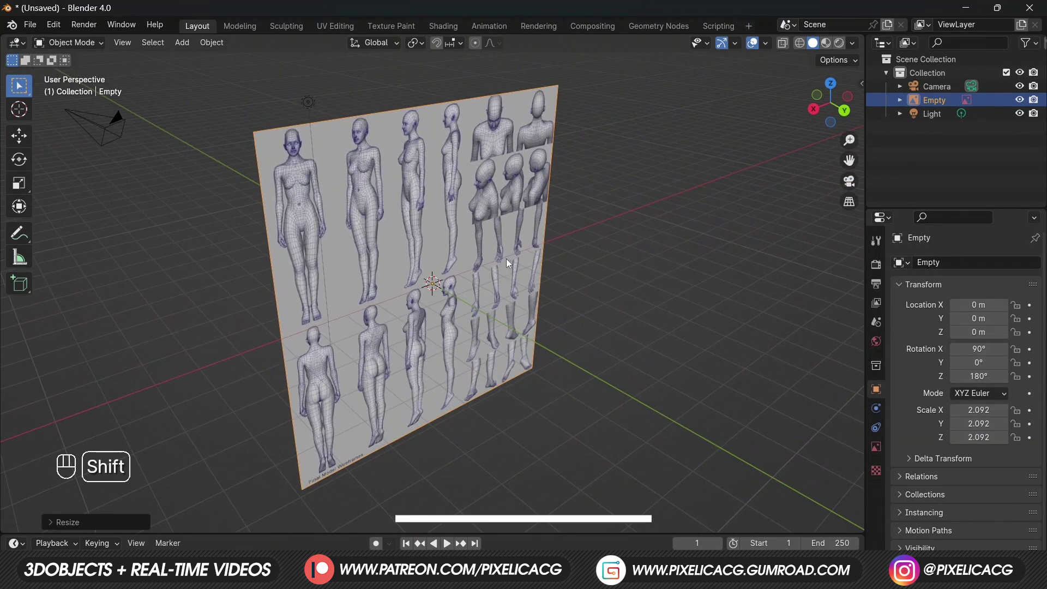
Step: Duplicate the reference image in place and rotate the copy 90 degrees around the Z axis
key("shift+d")
key("Escape")
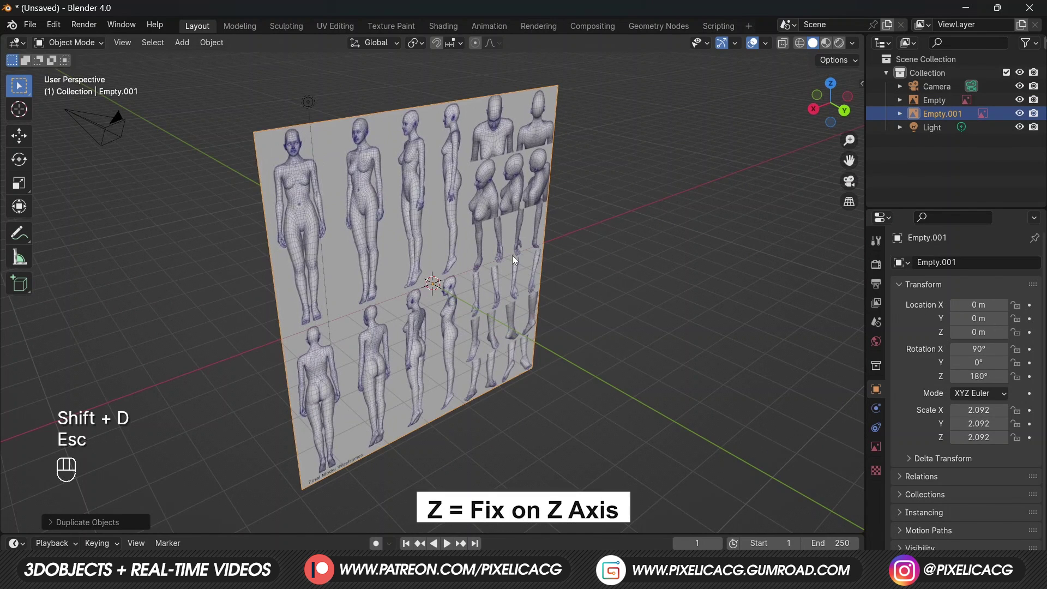
key("r")
key("z")
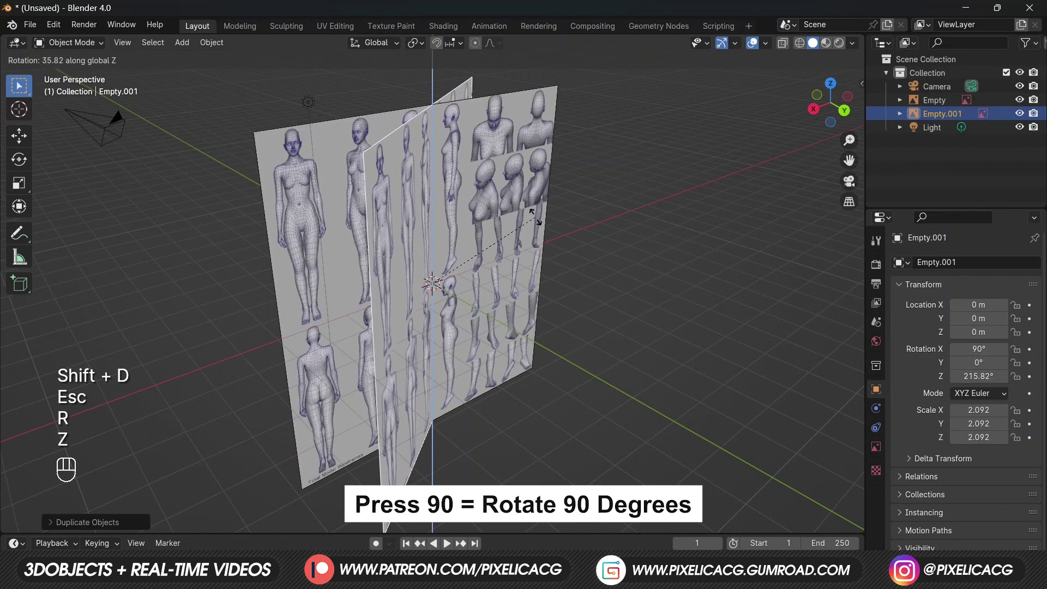
key("KP_9")
key("KP_0")
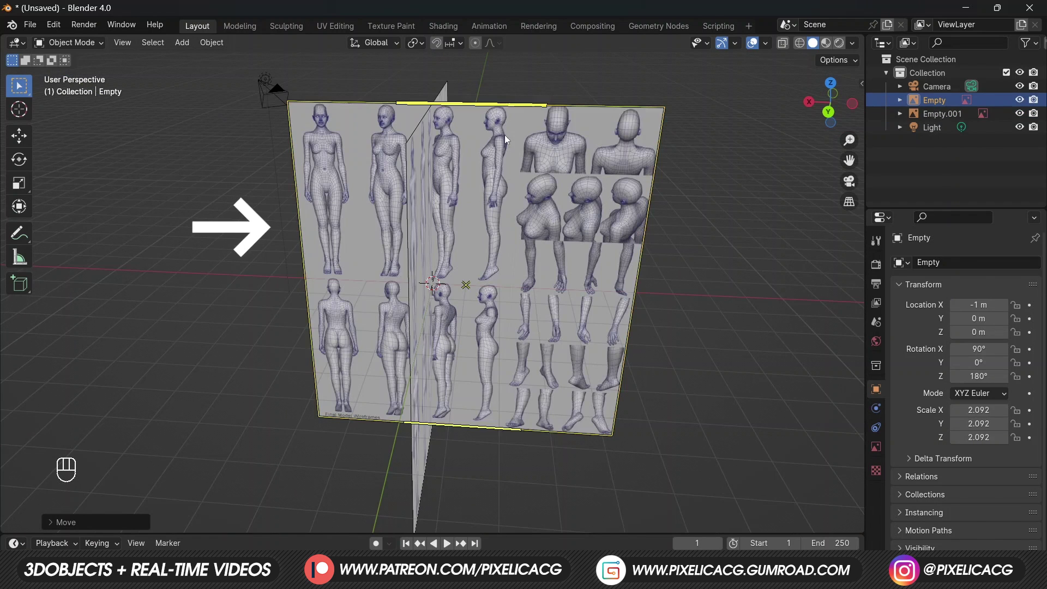
Step: Move the original reference image along X so its front-view figure is centred on the vertical axis
key("g")
key("x")
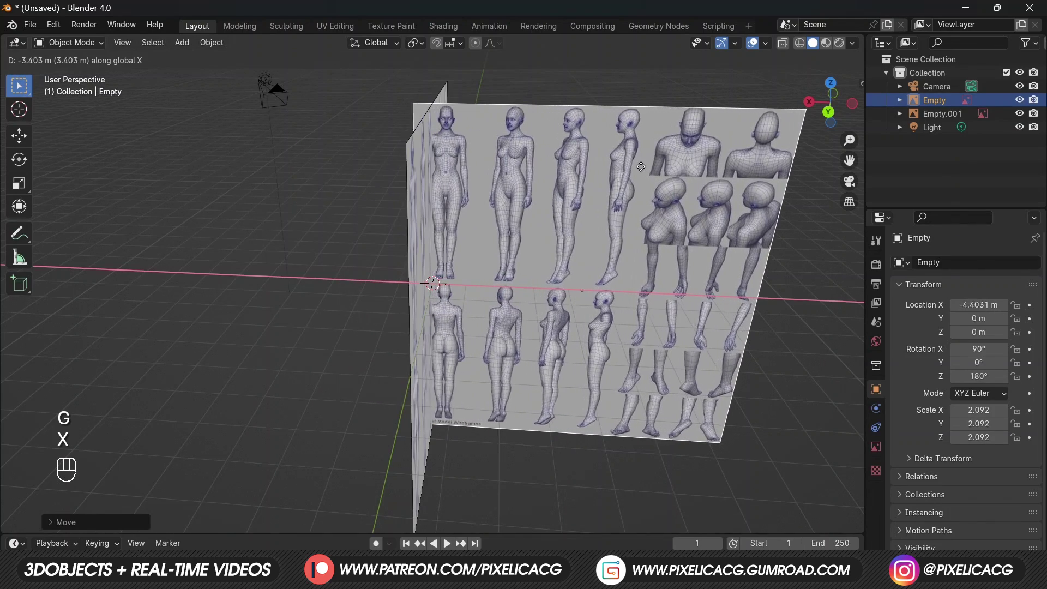
left_click(592, 188)
middle_click_drag(592, 187, 617, 162)
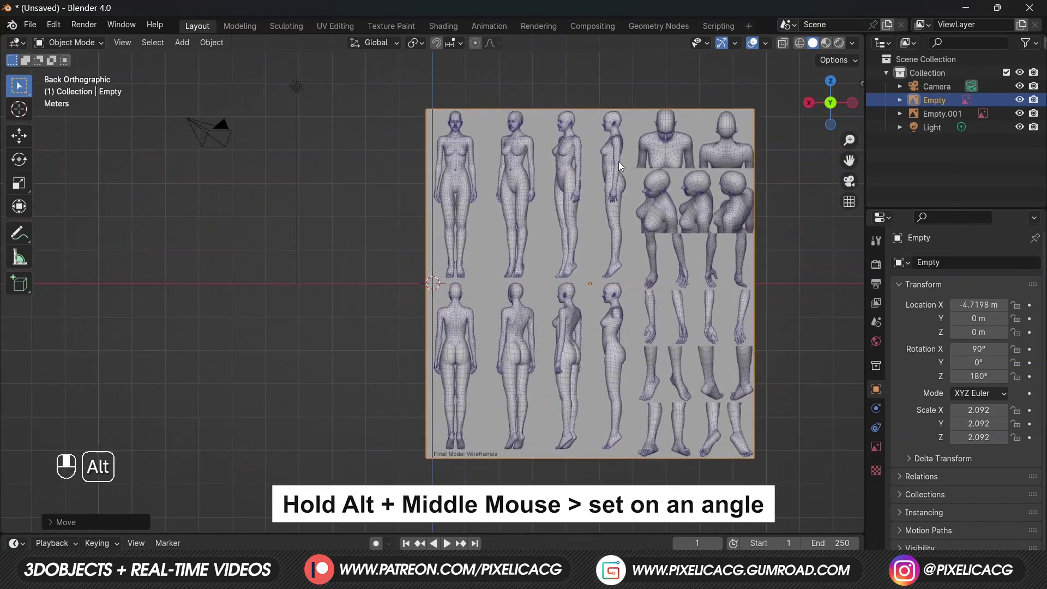
key("g")
key("x")
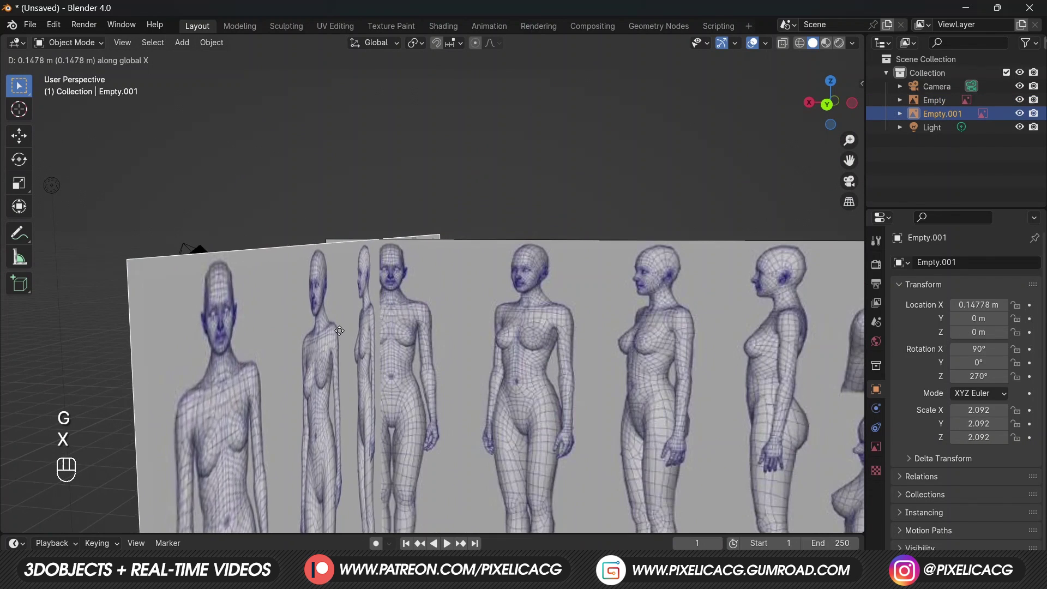
Step: Move the rotated reference image to about 0.65 m on X and 0.68 m on Y, centring its profile figure on the axis
left_click(370, 315)
middle_click_drag(371, 315, 305, 292)
key("g")
key("y")
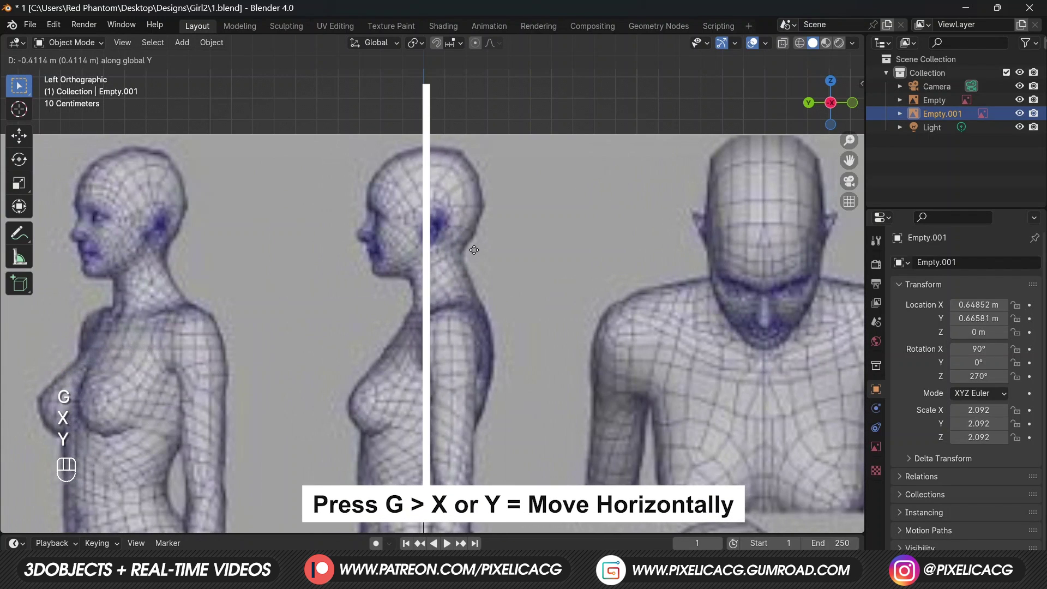
left_click(465, 279)
middle_click_drag(465, 279, 564, 266, "shift")
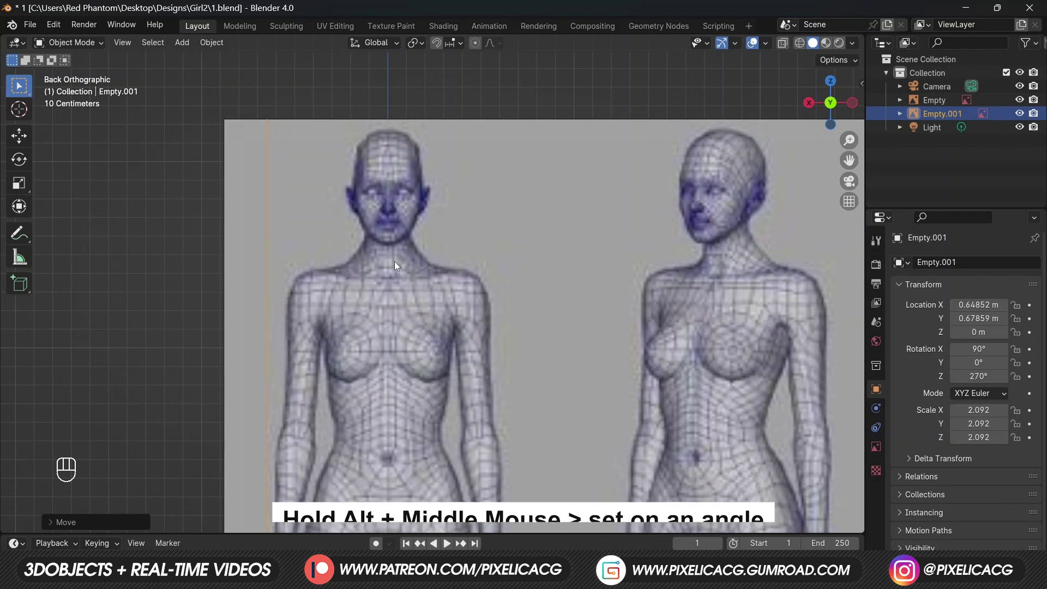
Step: Add a UV sphere and raise it along Z to the head of the front-view reference figure
key("shift+a")
mouse_move(397, 257)
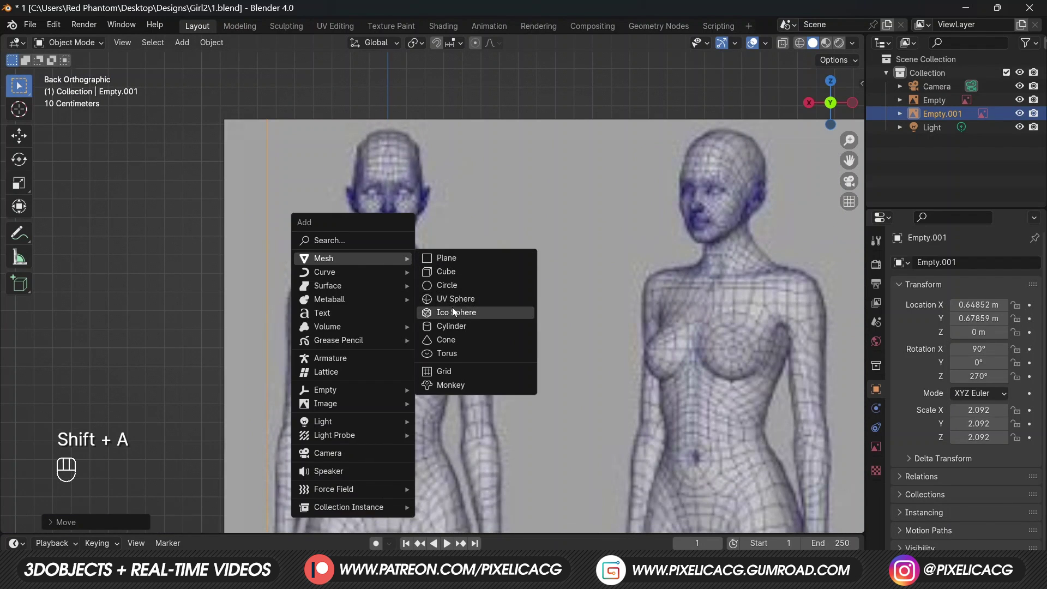
left_click(456, 299)
key("g")
key("z")
key("g")
key("z")
key("g")
key("z")
left_click(484, 183)
Step: Scale the sphere down to about 0.201 and fit it over the face at a Z location of about 4.85 m
key("s")
left_click(390, 250)
key("ctrl+Tab")
key("ctrl+Tab")
key("g")
key("z")
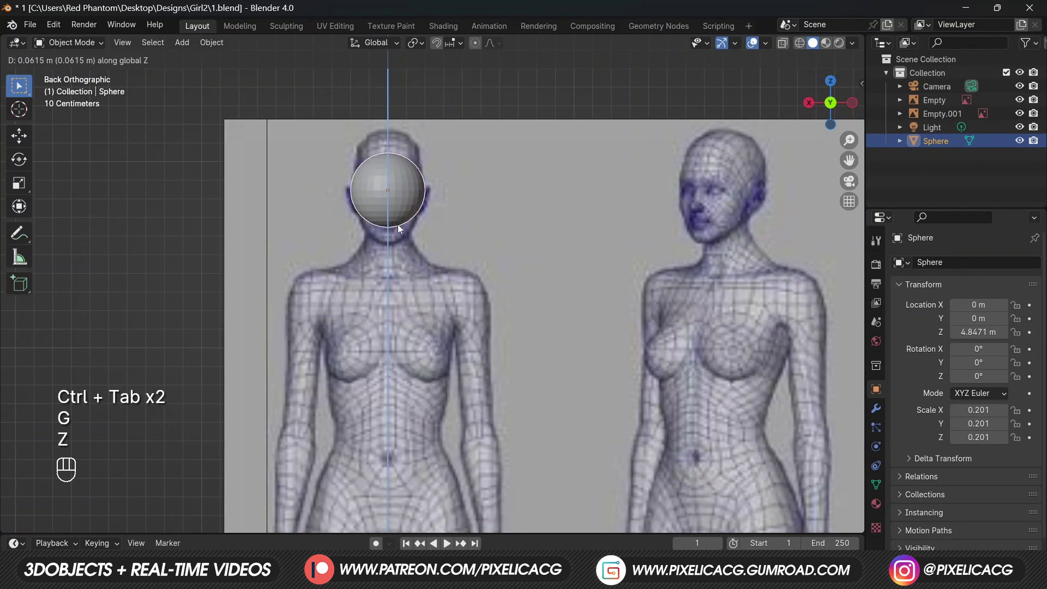
left_click(398, 224)
Step: Sculpt the sphere into the head outline with a resized Grab brush and X symmetry, matching the front and side references
key("ctrl+Tab")
left_click(431, 287)
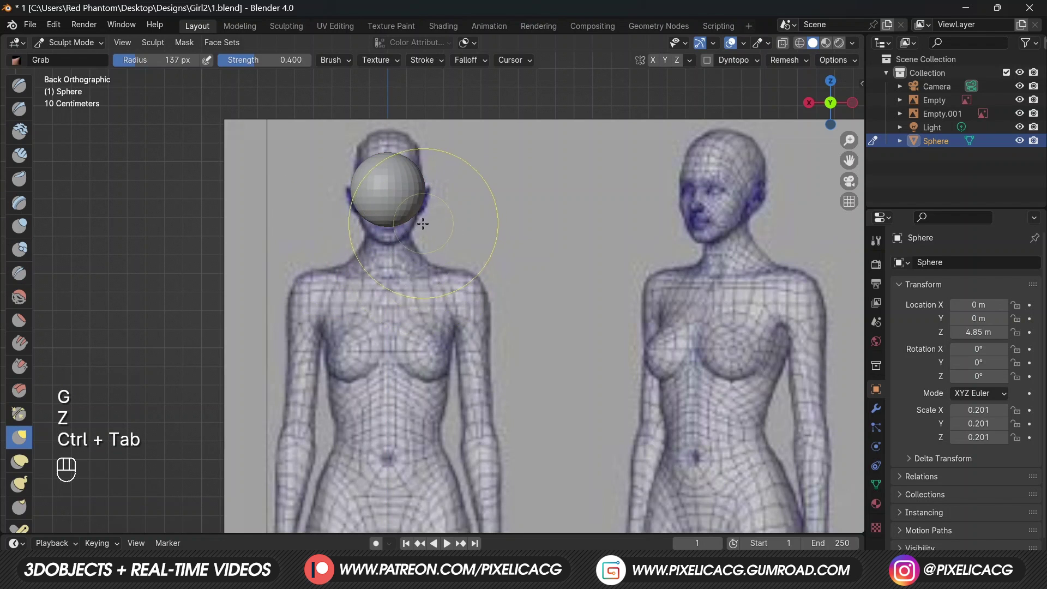
key("g")
key("f")
left_click(437, 234)
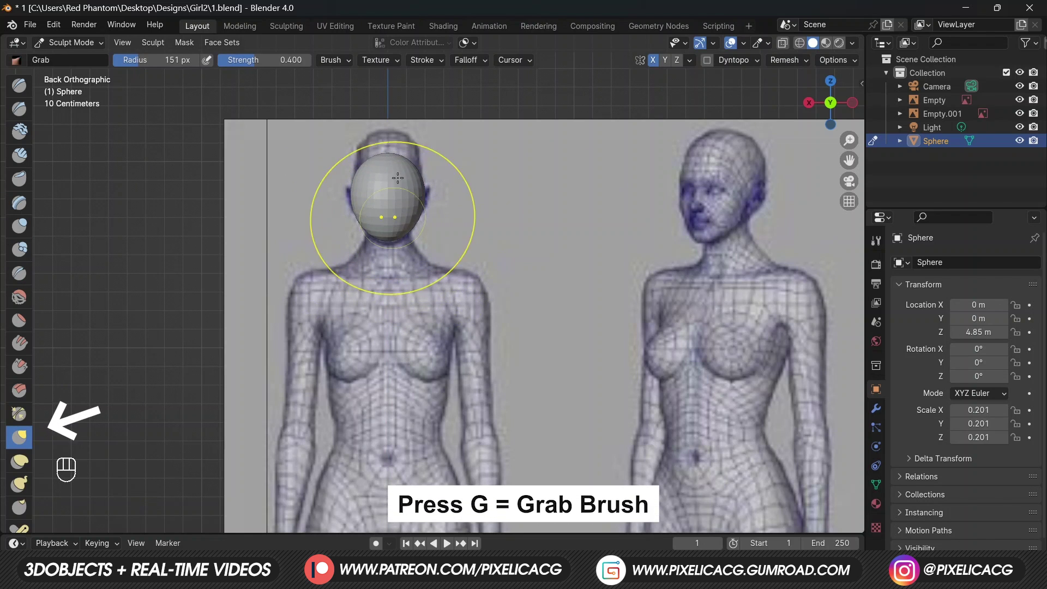
middle_click_drag(443, 194, 383, 238, "alt")
key("f")
key("f")
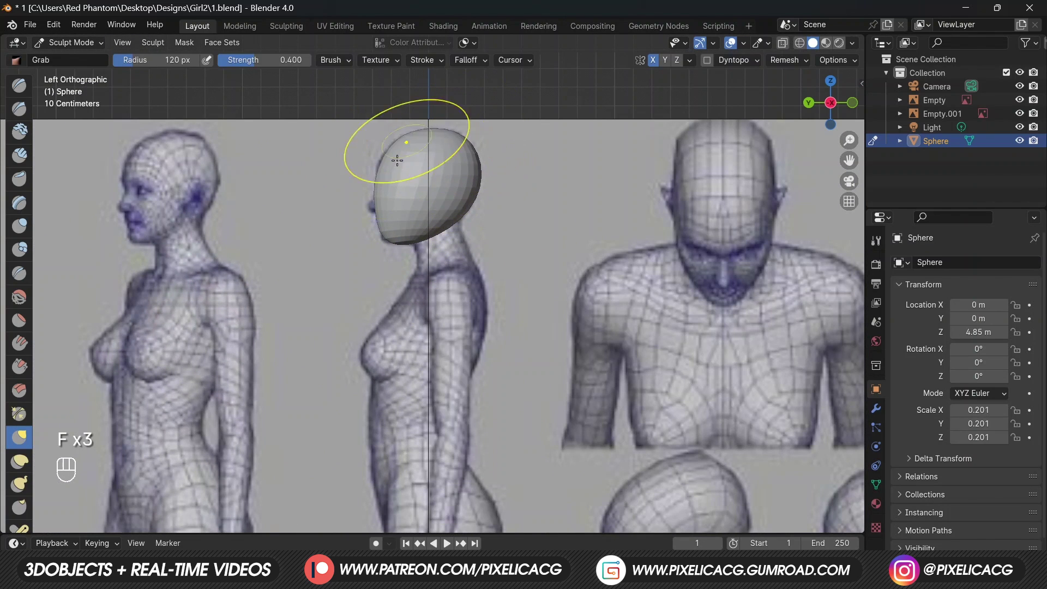
Step: Duplicate the head sphere in place in Object Mode and undo the trial rotation of the copy
key("ctrl+Tab")
key("shift+d")
key("Escape")
key("r")
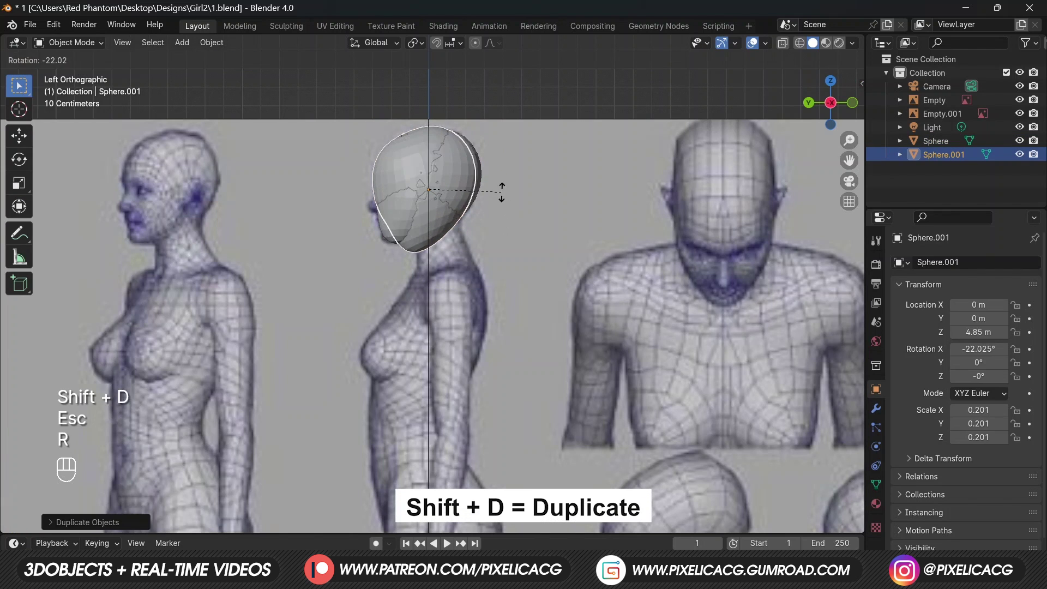
key("ctrl+z")
Step: In Edit Mode, scale the duplicate's mesh along Z, rotate it and move it below the head as the neck
key("Tab")
key("s")
key("z")
left_click(504, 188)
key("r")
left_click(499, 212)
key("g")
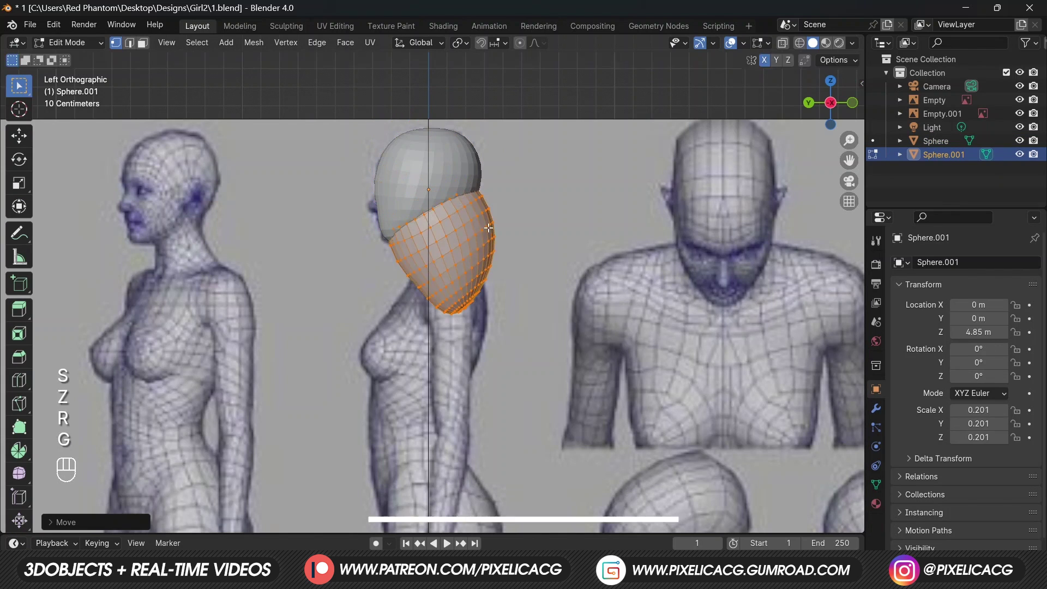
left_click(503, 206)
Step: Scale and rotate the neck mesh to fit the side reference, and widen it along X by about 1.22 times
key("s")
left_click(503, 226)
key("r")
left_click(503, 226)
middle_click_drag(503, 227, 605, 231)
key("s")
key("x")
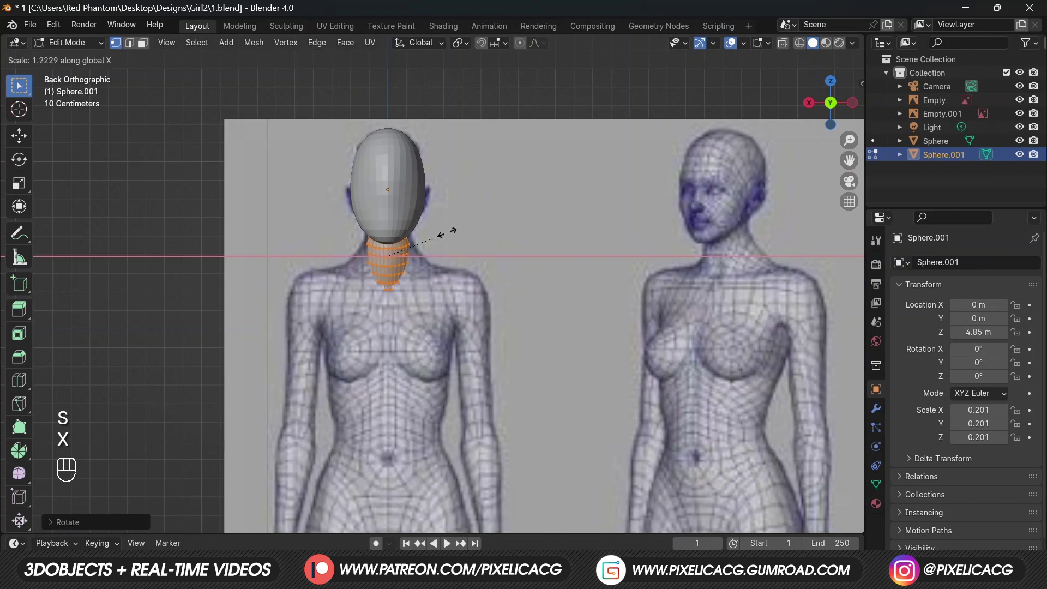
left_click(445, 234)
Step: Sculpt the neck piece towards the reference outline with the Grab brush, undoing a stroke and resizing the brush
key("ctrl+Tab")
key("f")
key("ctrl+z")
key("f")
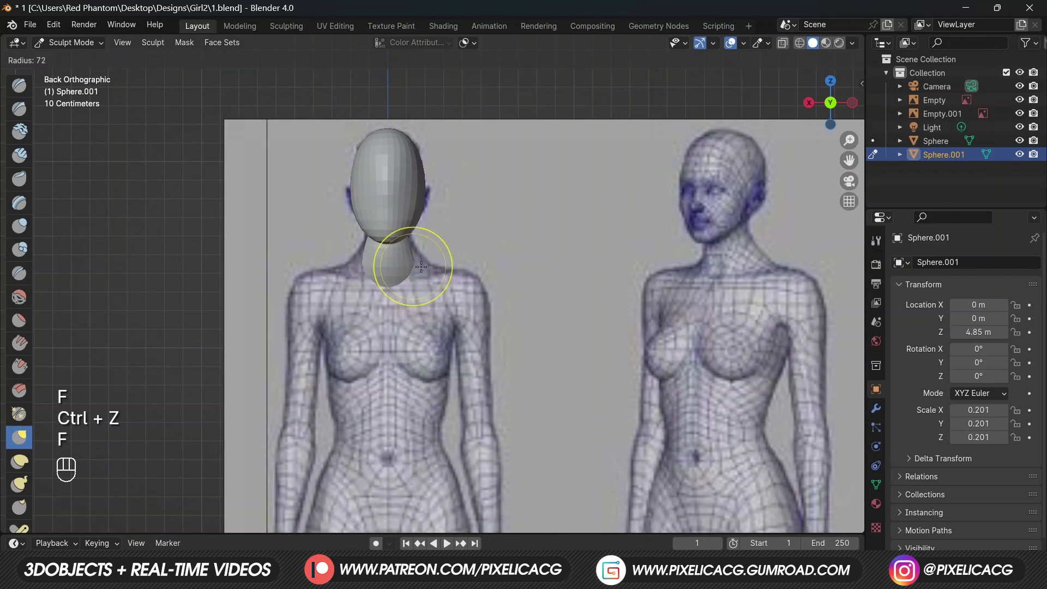
left_click(455, 269)
middle_click_drag(454, 268, 294, 272, "alt")
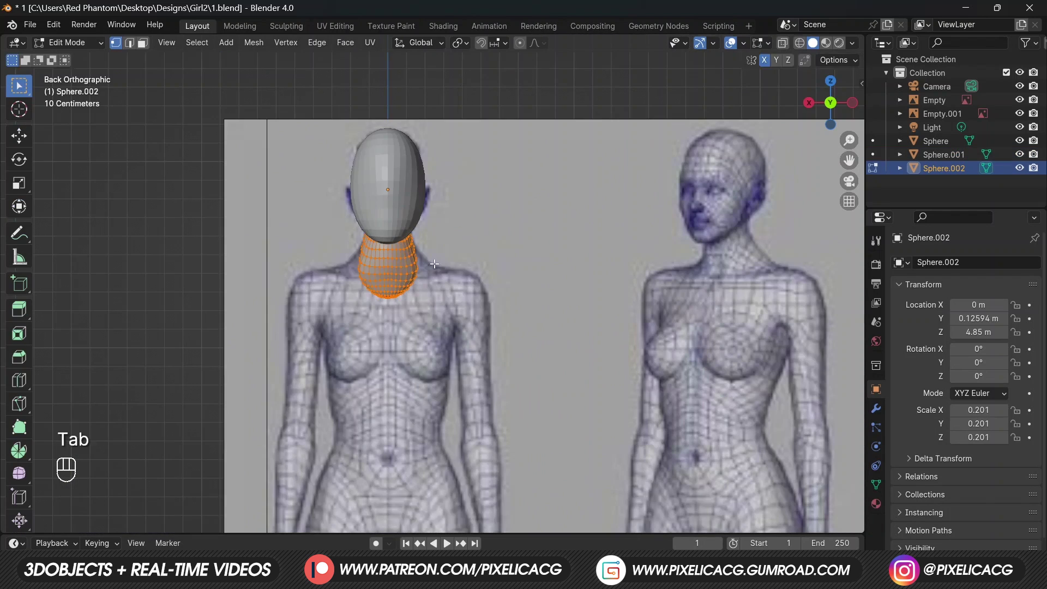
Step: In Edit Mode, select the neck duplicate's whole mesh and move it along X to one side of the neck
key("g")
key("ctrl+z")
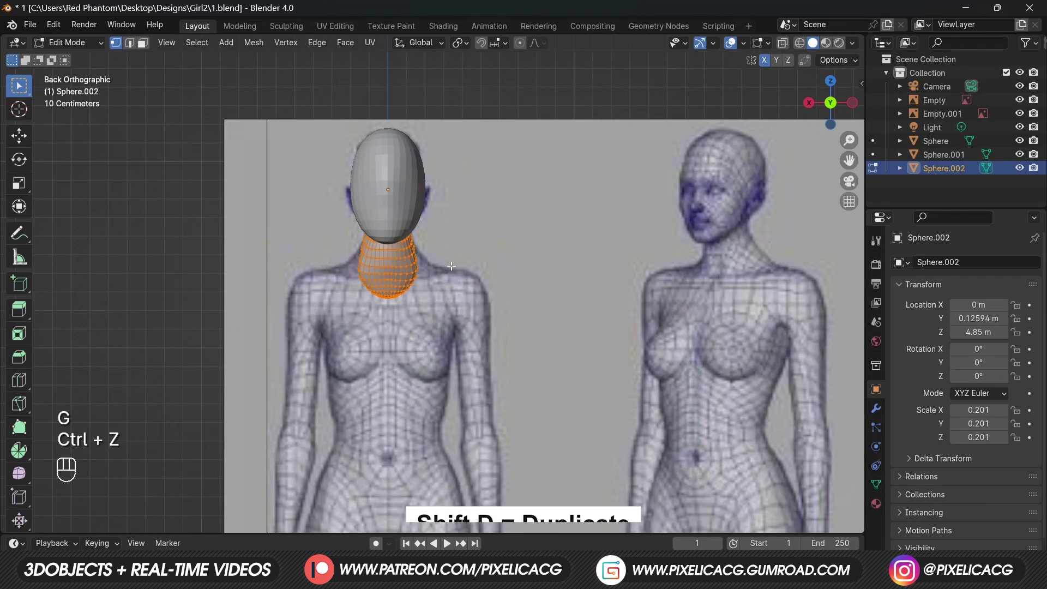
key("Tab")
key("Tab")
key("a")
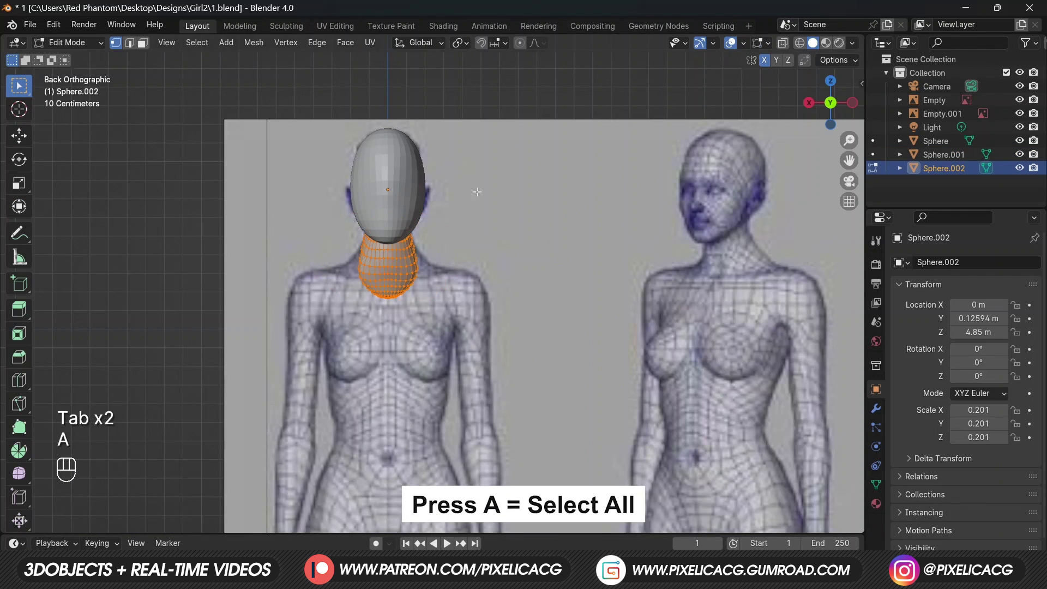
key("g")
key("x")
left_click(509, 208)
Step: Rotate, scale and reposition the mesh to form the slope between neck and shoulder, and return to Object Mode
key("r")
key("s")
left_click(471, 215)
key("g")
left_click(468, 208)
key("Tab")
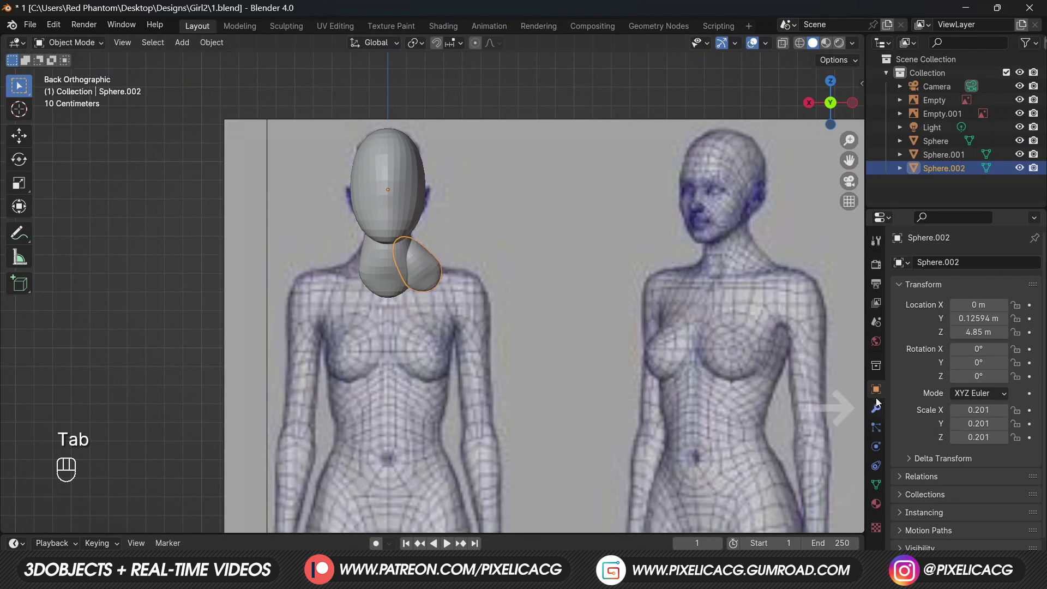
Step: Add a Mirror modifier on the X axis to the neck-to-shoulder piece and sculpt it towards the shoulder outline
left_click(875, 412)
left_click(973, 262)
mouse_move(914, 307)
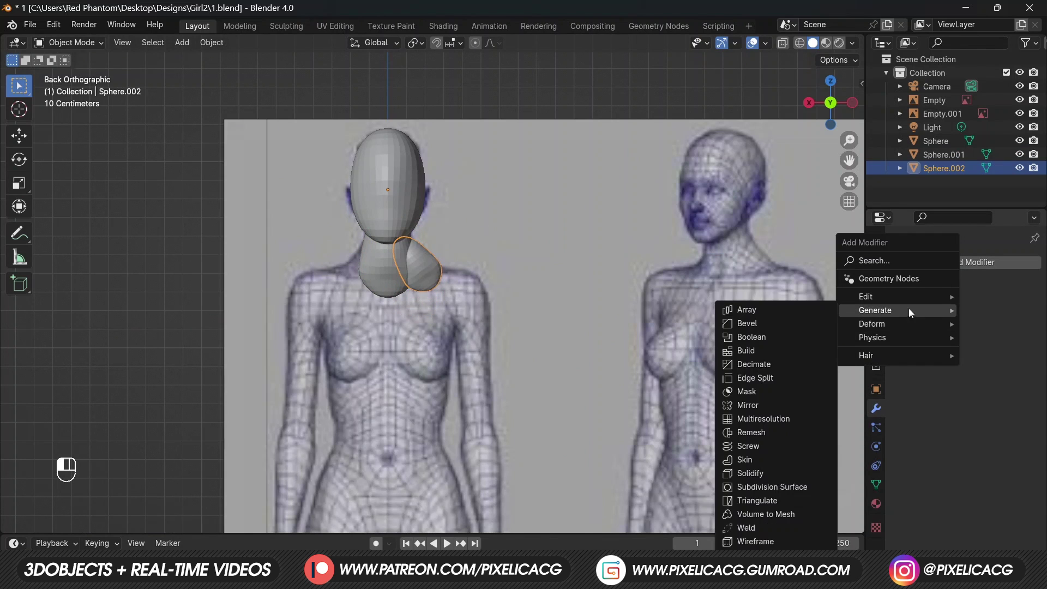
left_click(757, 404)
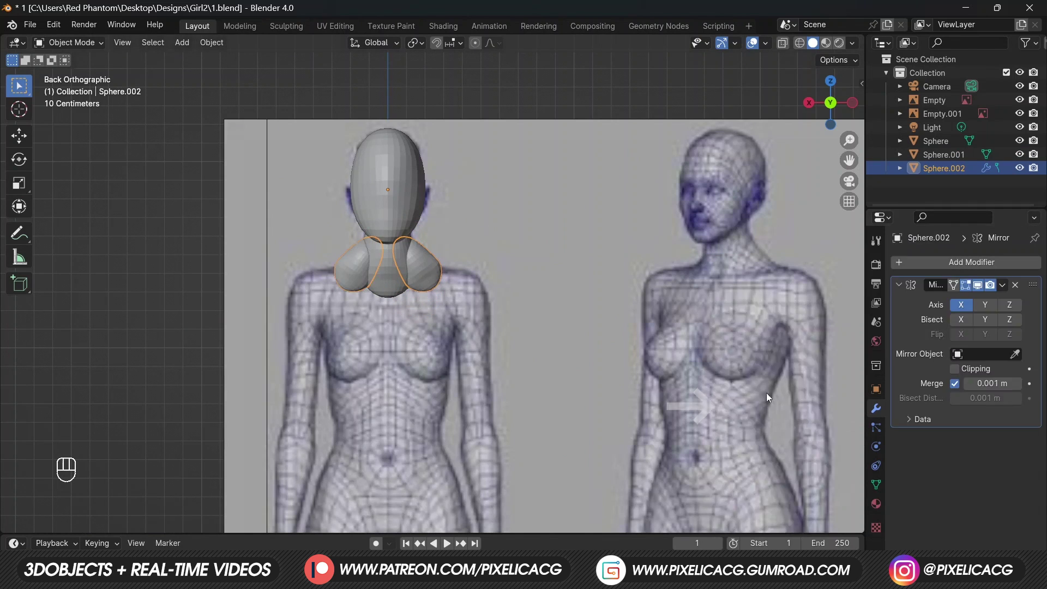
key("ctrl+Tab")
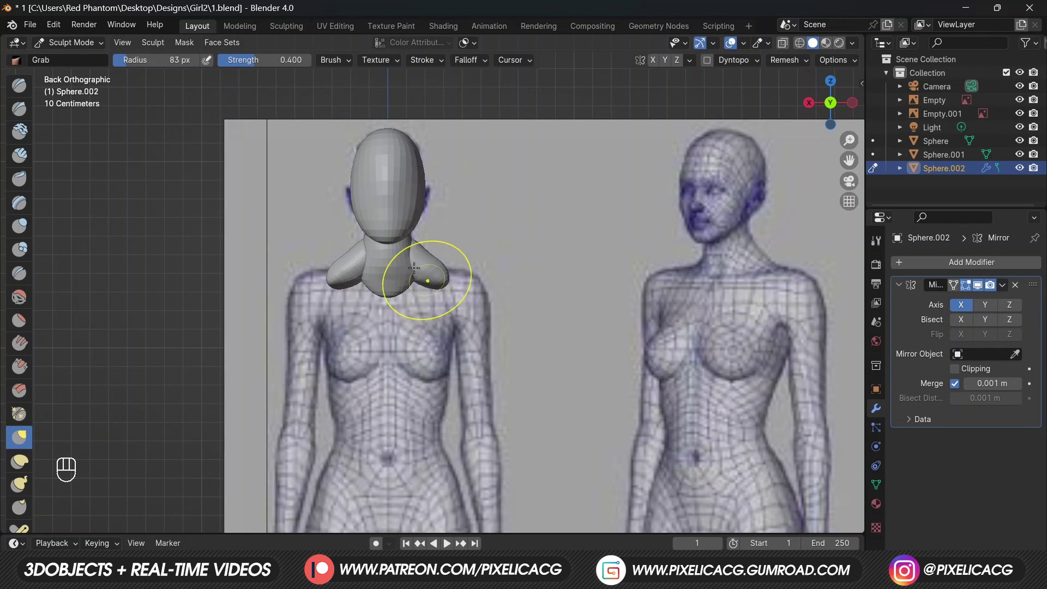
Step: Add a UV sphere in Object Mode and move it up along Z towards the torso
key("shift+a")
mouse_move(418, 270)
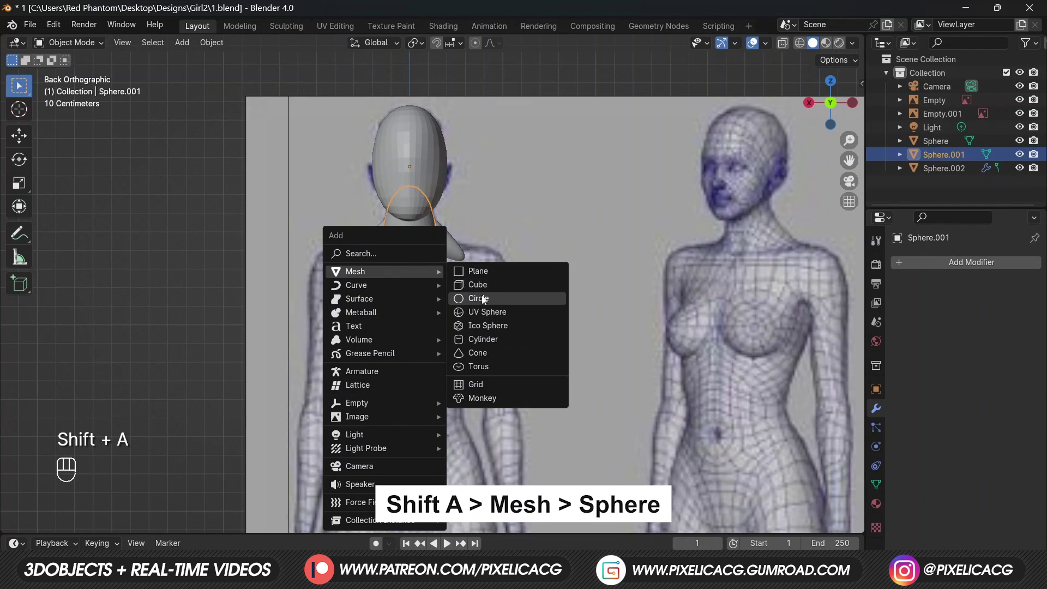
left_click(480, 313)
key("g")
key("z")
key("g")
key("z")
left_click(474, 215)
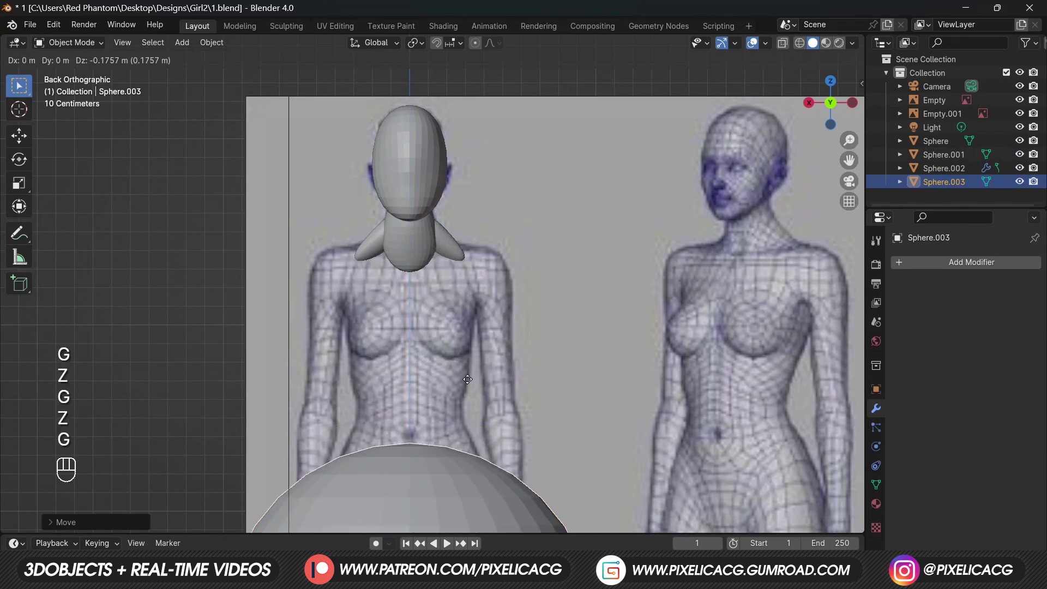
Step: Scale the new sphere down and position it over the chest of the reference
key("s")
left_click(431, 321)
key("g")
left_click(436, 231)
middle_click_drag(436, 230, 349, 233)
key("ctrl+z")
Step: In Edit Mode, select the chest sphere's whole mesh and move it along Y over the side reference
key("Tab")
key("a")
key("g")
key("x")
key("y")
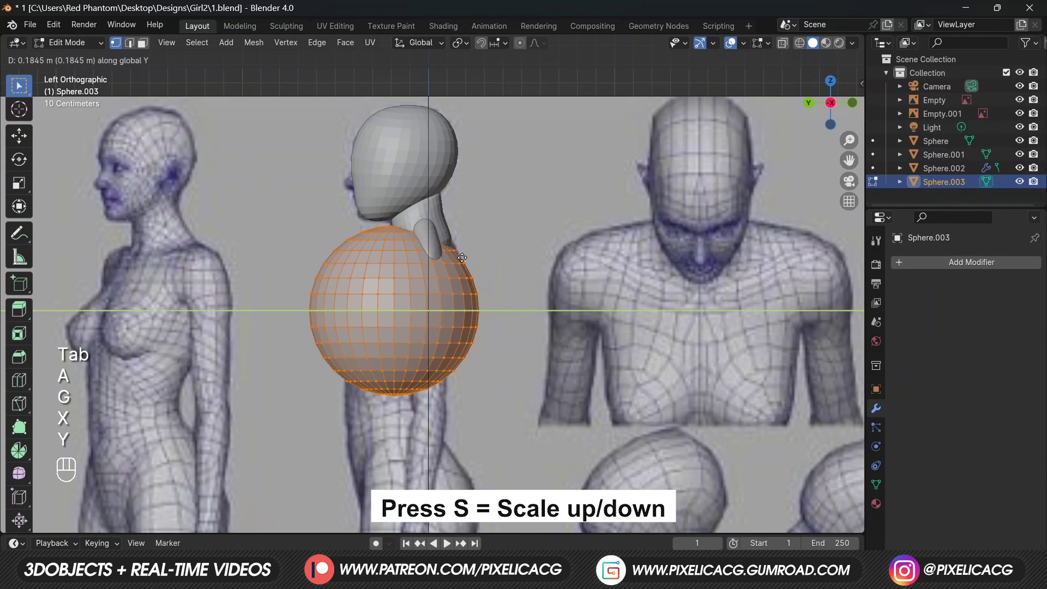
left_click(461, 260)
Step: Scale the chest mesh down to the ribcage's size, and move and rotate it to fit the side reference
key("s")
left_click(465, 262)
key("g")
key("r")
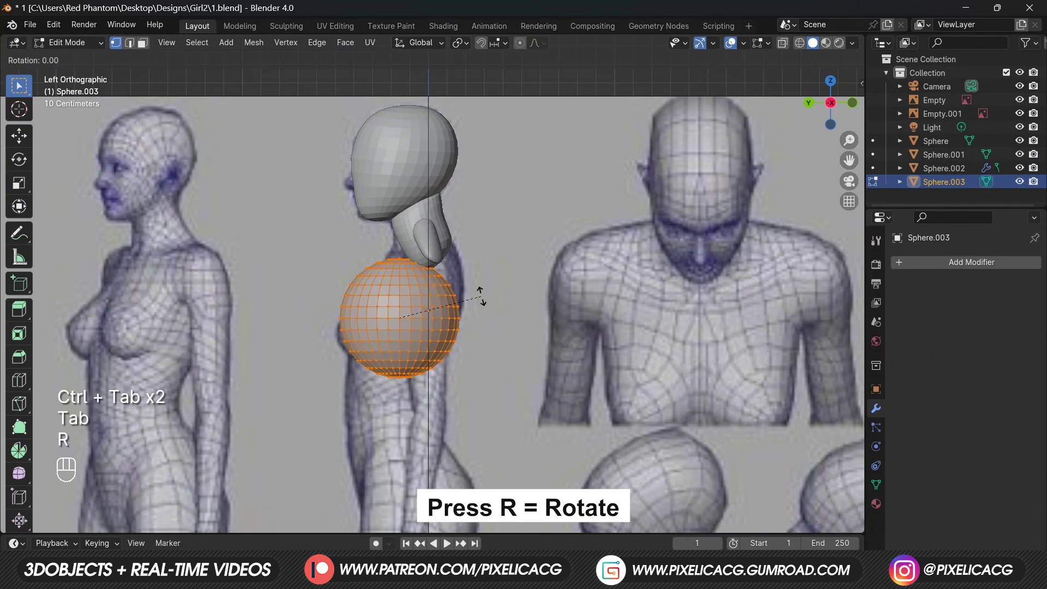
left_click(485, 344)
Step: Sculpt the chest sphere with the Grab brush to follow the reference's back and chest outline
key("ctrl+Tab")
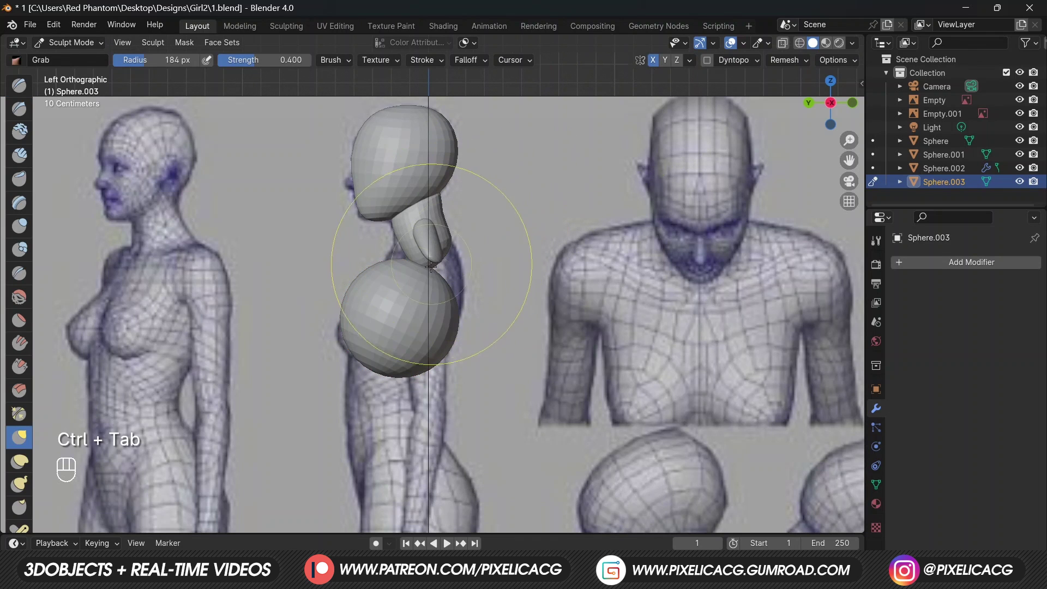
mouse_move(429, 268)
left_mouse_down()
mouse_move(437, 235)
mouse_move(451, 262)
left_mouse_up()
left_click_drag(343, 301, 372, 290)
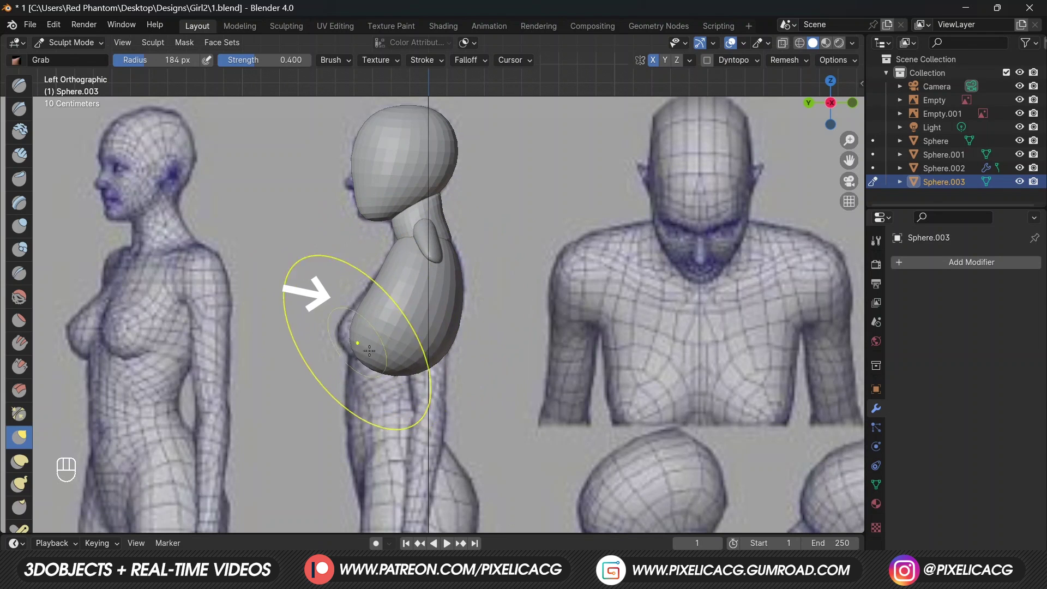
middle_click_drag(427, 321, 471, 270)
middle_click_drag(452, 360, 275, 365, "alt")
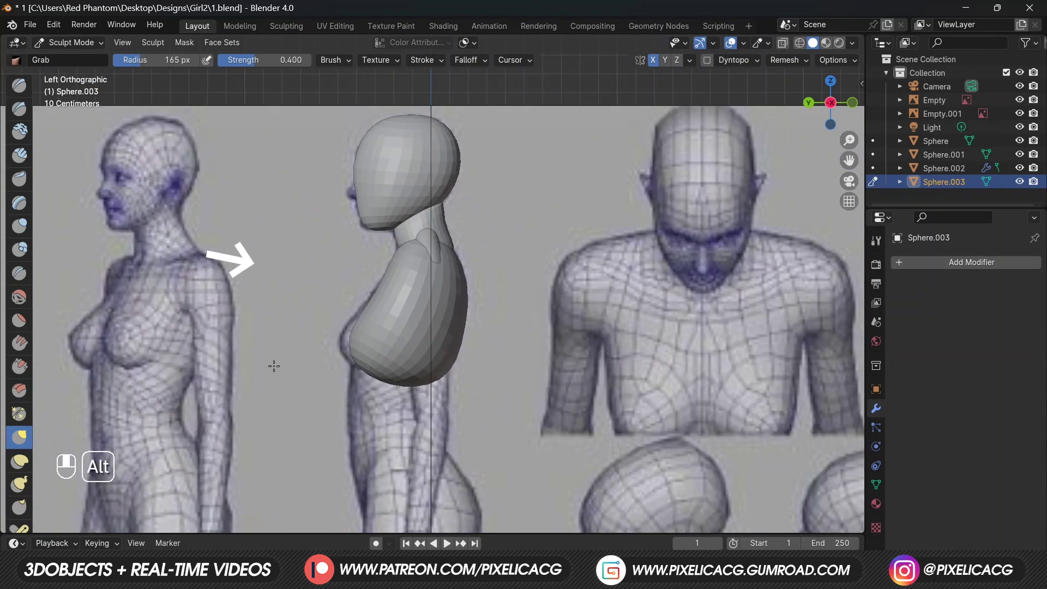
Step: Duplicate the chest piece in Object Mode and move the copy down along Z to the waist
middle_click_drag(369, 374, 464, 256, "alt")
key("ctrl+Tab")
key("shift+d")
key("z")
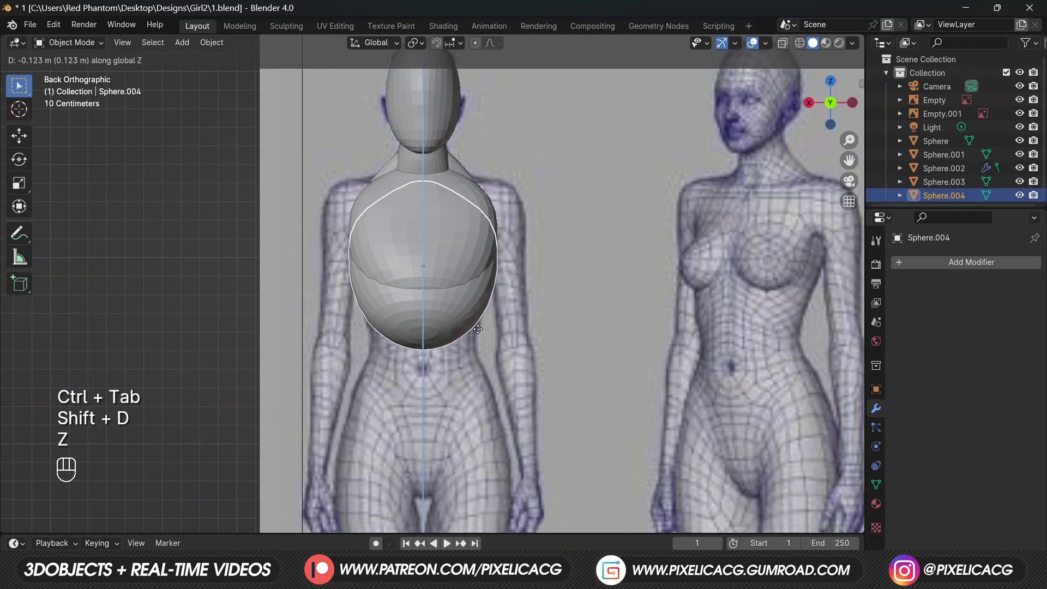
left_click(492, 319)
middle_click_drag(492, 319, 386, 296, "alt")
Step: In Edit Mode, rotate the waist piece's mesh and move it along Y to fit the side reference
key("ctrl+Tab")
key("Tab")
key("r")
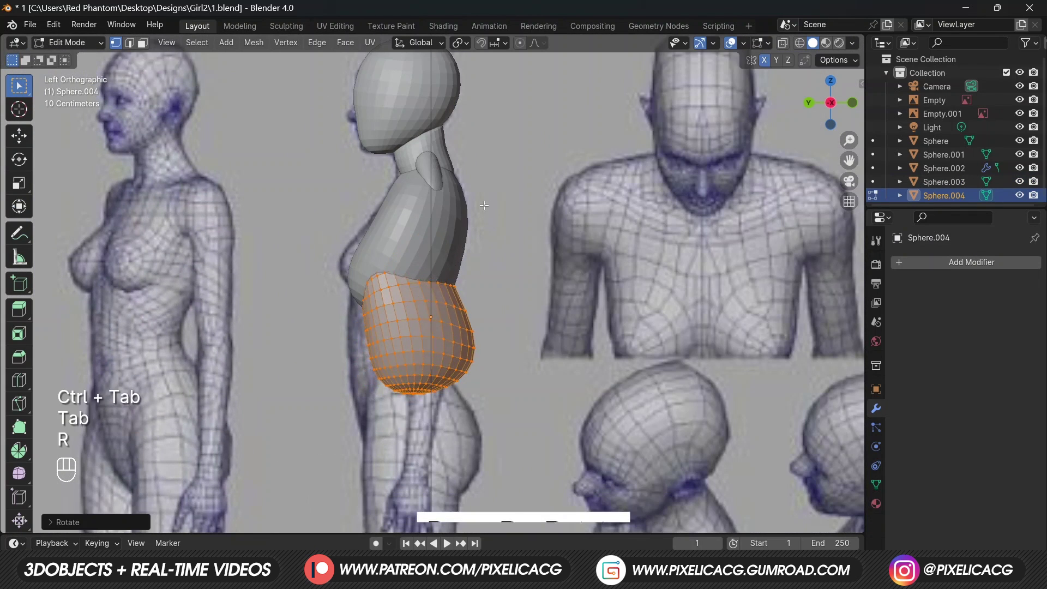
left_click(485, 208)
key("g")
key("x")
key("y")
left_click(499, 253)
Step: Scale the waist mesh and adjust its height along Z beneath the chest
key("s")
left_click(480, 284)
key("g")
key("z")
Step: Resize the Grab brush and sculpt the waist piece in side view, switching the sculpted object as needed
key("ctrl+Tab")
key("f")
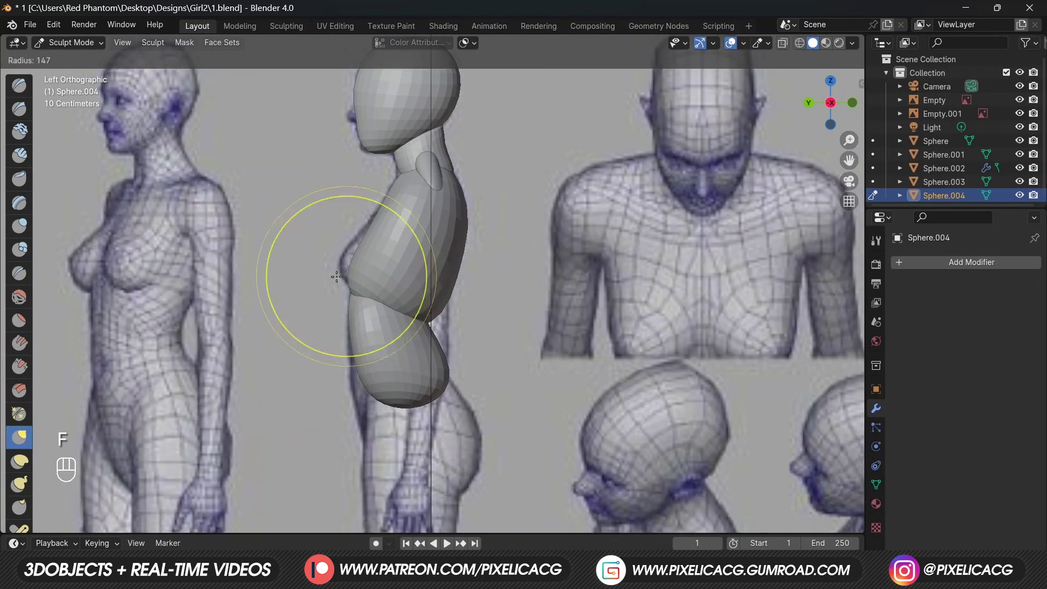
key("alt+q")
key("alt+q")
mouse_move(467, 298)
middle_mouse_down("alt")
mouse_move(501, 300)
mouse_move(345, 293)
mouse_move(483, 301)
middle_mouse_up("alt")
key("ctrl+z")
Step: Refine the chest and waist outlines with the Grab brush, switching between the pieces and undoing unwanted strokes
key("alt+q")
key("alt+q")
key("alt+q")
key("ctrl+z")
key("f")
mouse_move(548, 311)
middle_mouse_down()
mouse_move(492, 319)
mouse_move(498, 295)
mouse_move(438, 302)
mouse_move(486, 329)
middle_mouse_up()
left_click(477, 319)
key("ctrl+z")
Step: Duplicate the waist piece in place, and in Edit Mode move and scale the copy's mesh at the waist
key("ctrl+Tab")
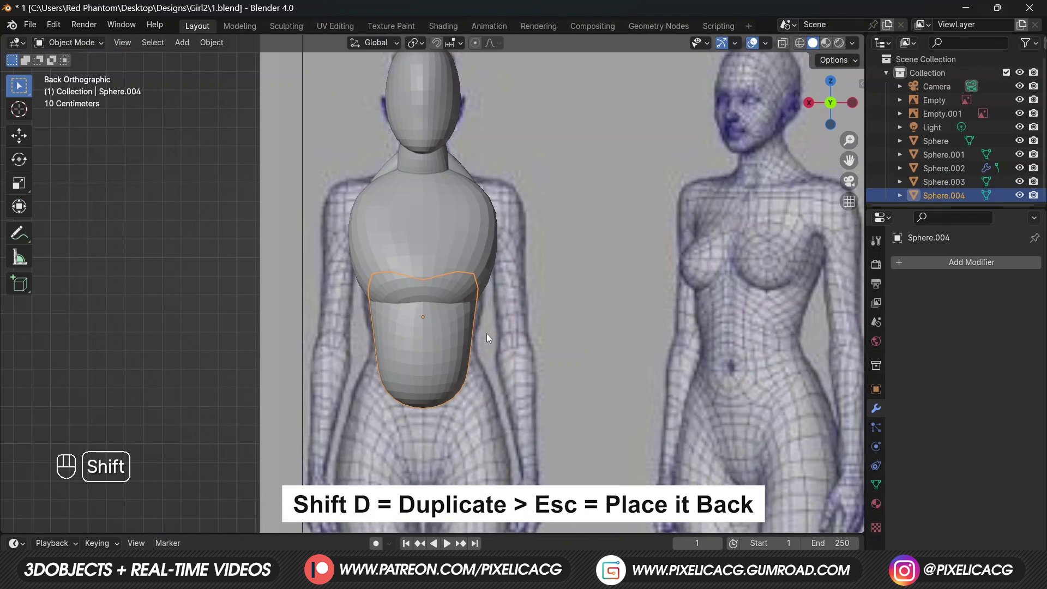
key("shift+d")
key("Escape")
key("grave")
key("Tab")
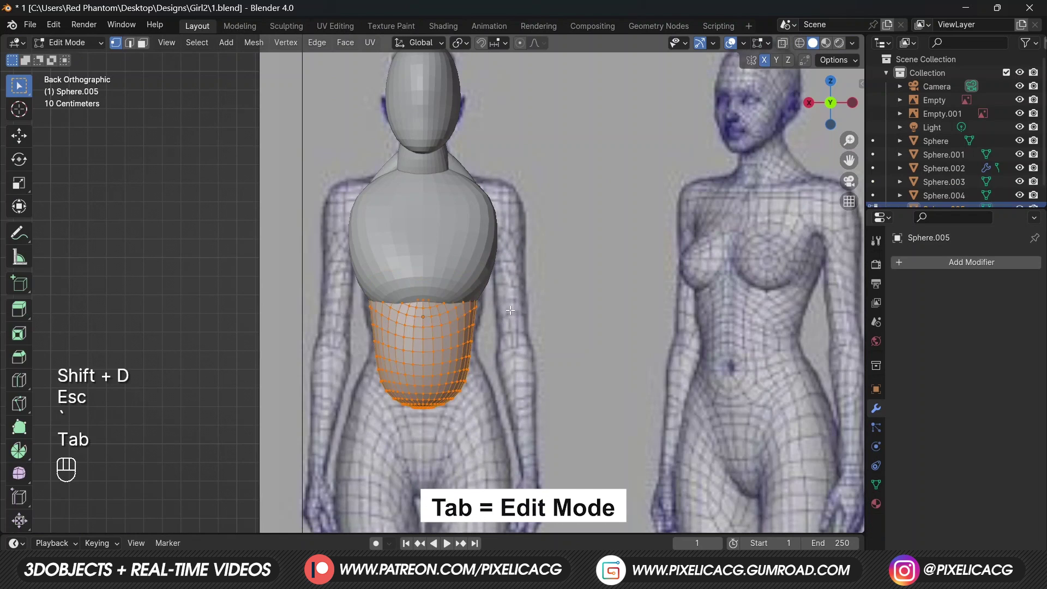
key("a")
key("g")
left_click(516, 310)
key("s")
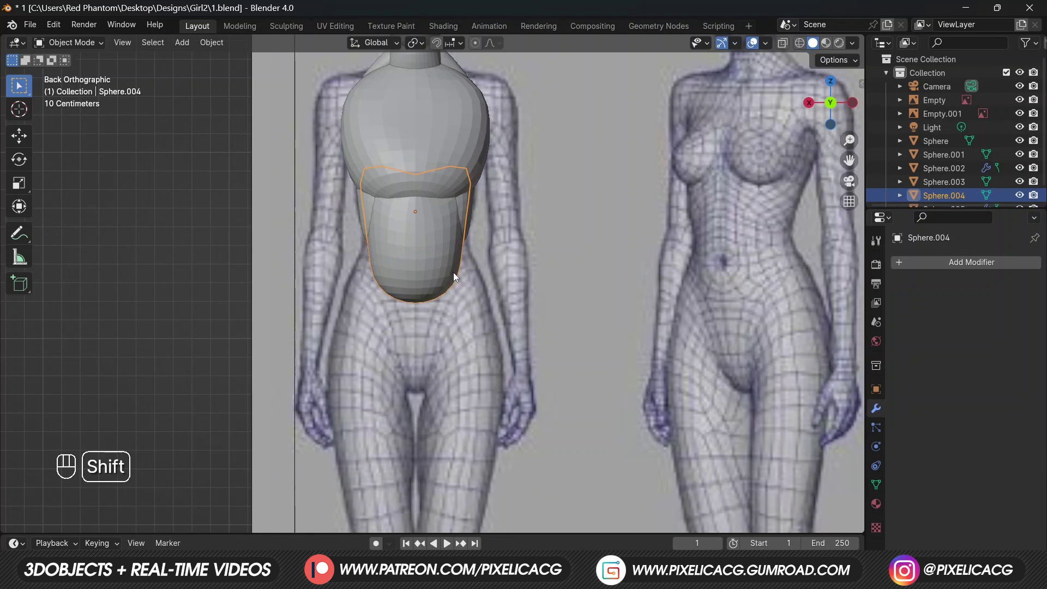
Step: Duplicate the chest piece and move the copy down along Z to the hips as the pelvis
middle_click_drag(453, 272, 468, 238, "shift")
key("shift+d")
key("z")
left_click(516, 284)
middle_click_drag(516, 283, 436, 295, "alt")
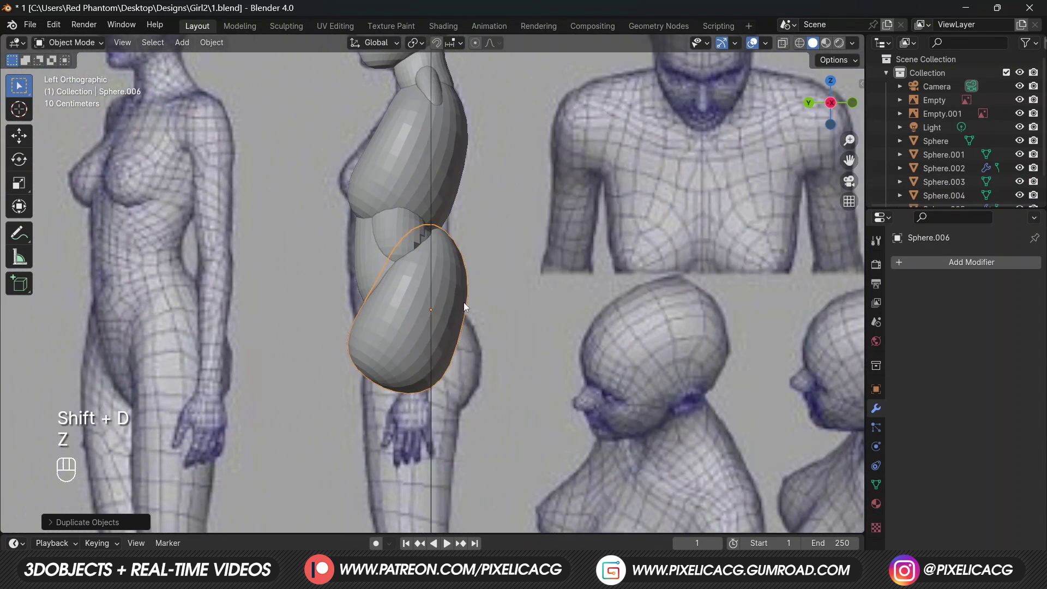
Step: Rotate, move and scale the pelvis piece to fit the hips in the side reference
key("r")
key("g")
key("s")
left_click(500, 284)
middle_click_drag(502, 283, 636, 290, "alt")
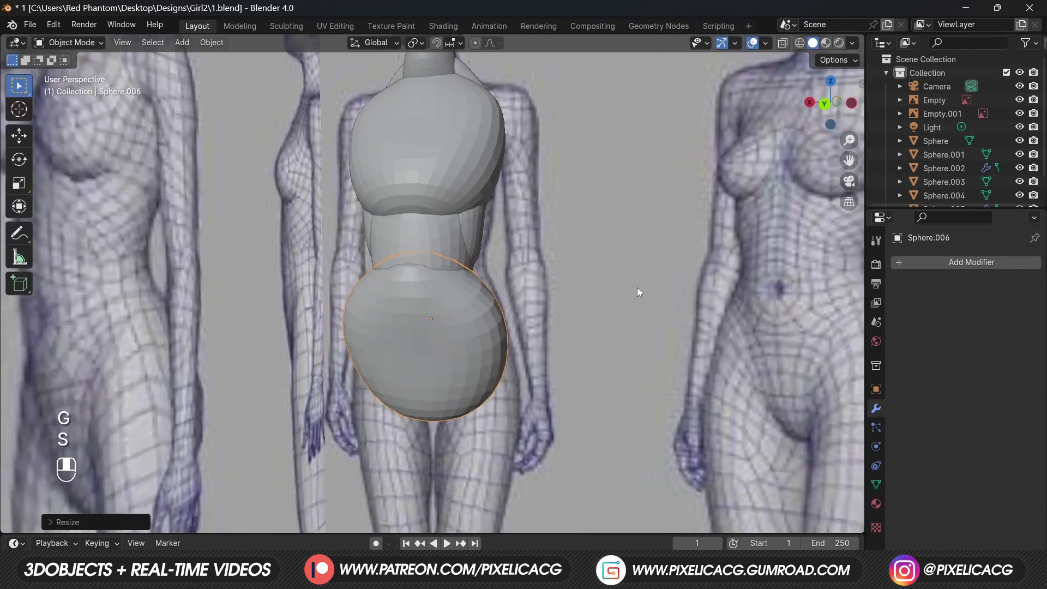
Step: Sculpt the pelvis piece towards the hip outline with a resized Grab brush, undoing the last stroke
key("ctrl+Tab")
key("g")
key("f")
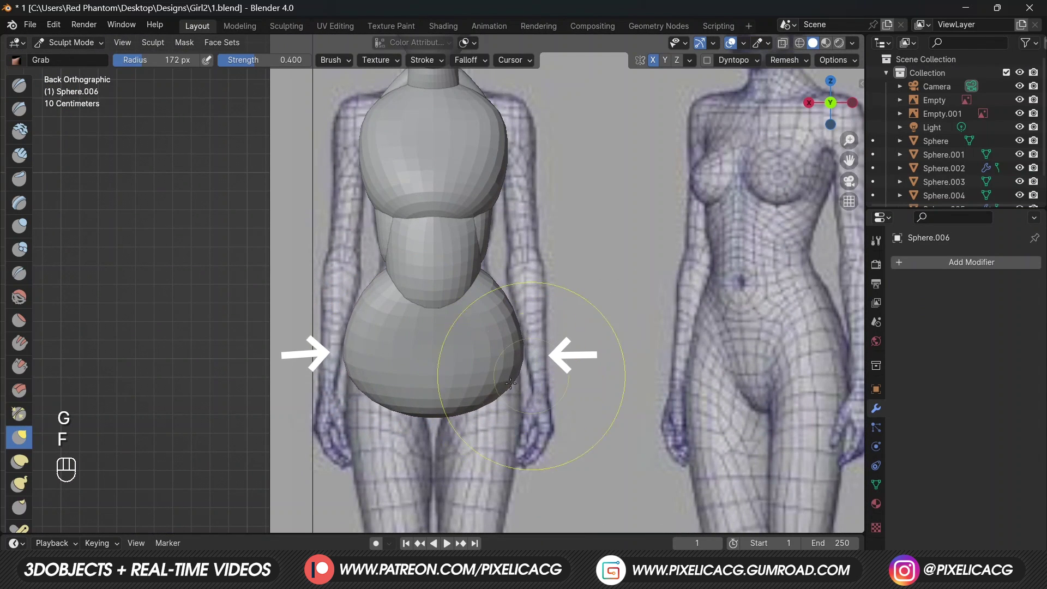
mouse_move(520, 322)
middle_mouse_down("alt")
mouse_move(436, 327)
mouse_move(433, 256)
middle_mouse_up("alt")
key("f")
key("ctrl+z")
Step: Duplicate the waist piece in Object Mode to make the abdomen piece
key("ctrl+Tab")
key("shift+d")
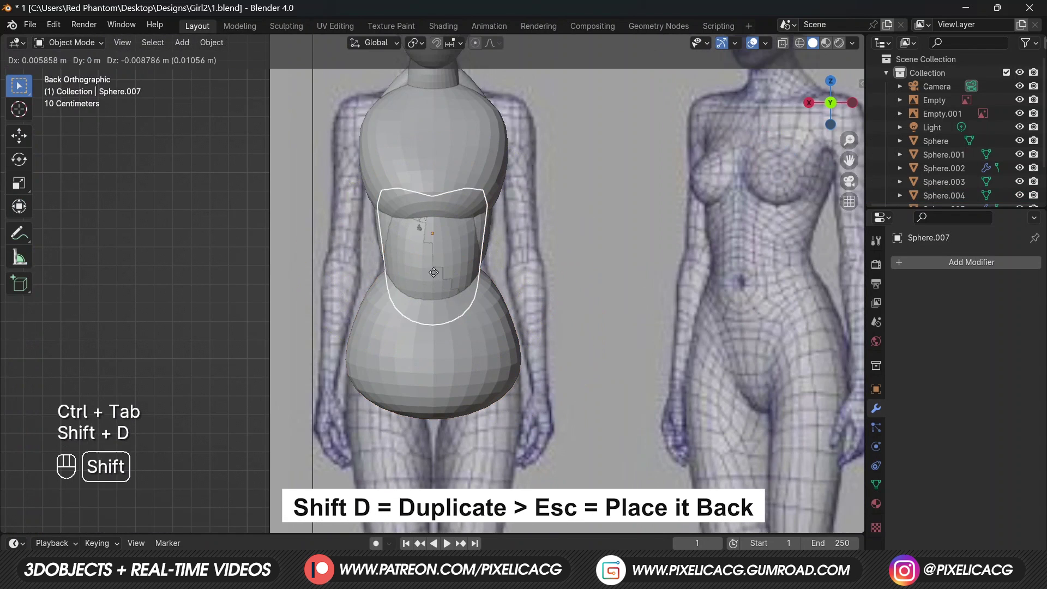
left_click(429, 279)
Step: Sculpt the duplicated piece with the Grab brush so it extends down over the front of the pelvis
key("ctrl+Tab")
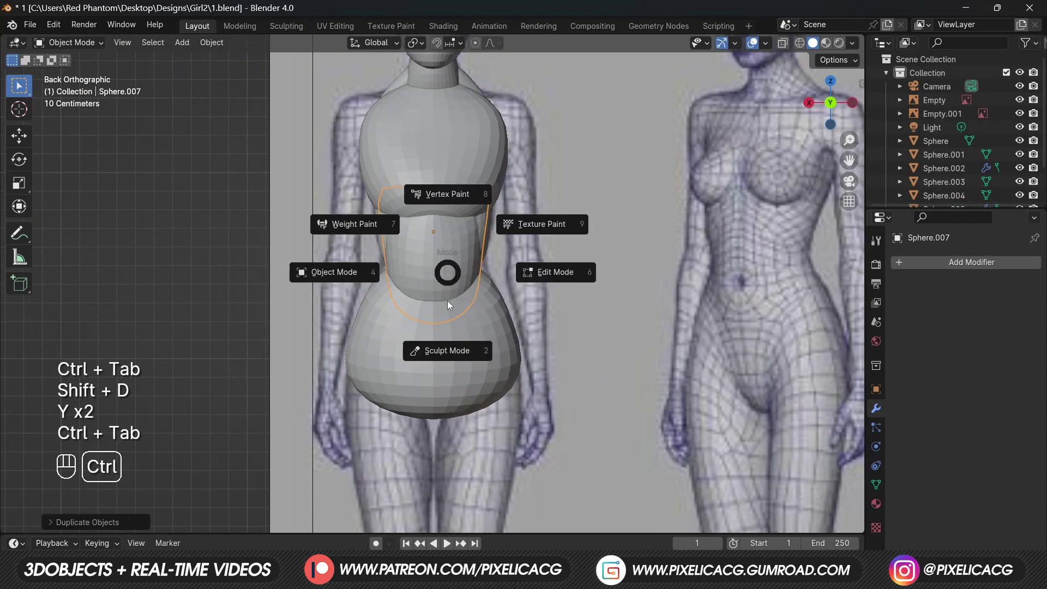
left_click(362, 222)
middle_click_drag(468, 299, 397, 300, "alt")
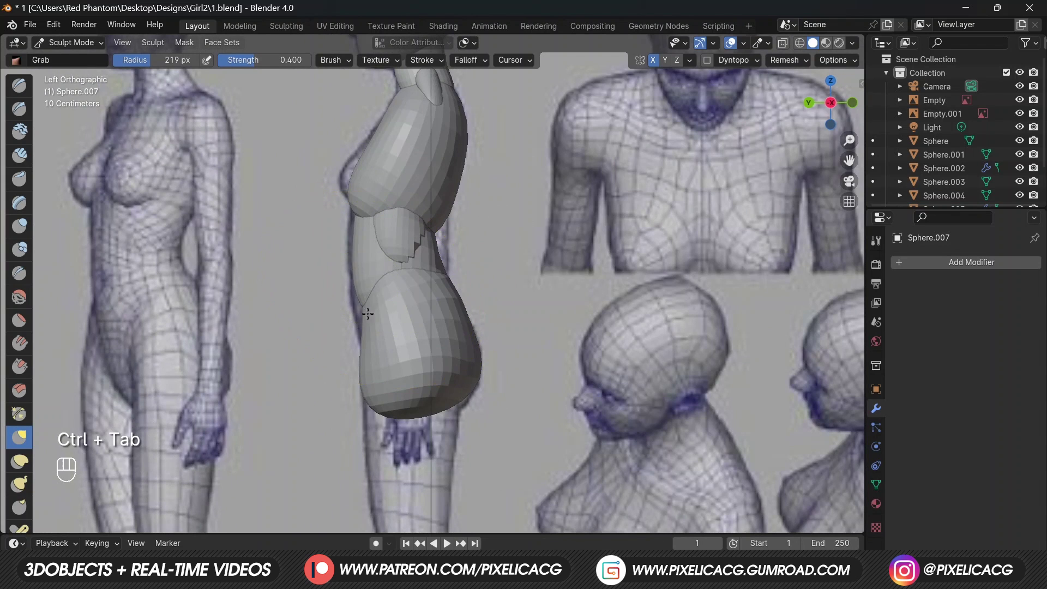
middle_click_drag(373, 396, 542, 274, "alt")
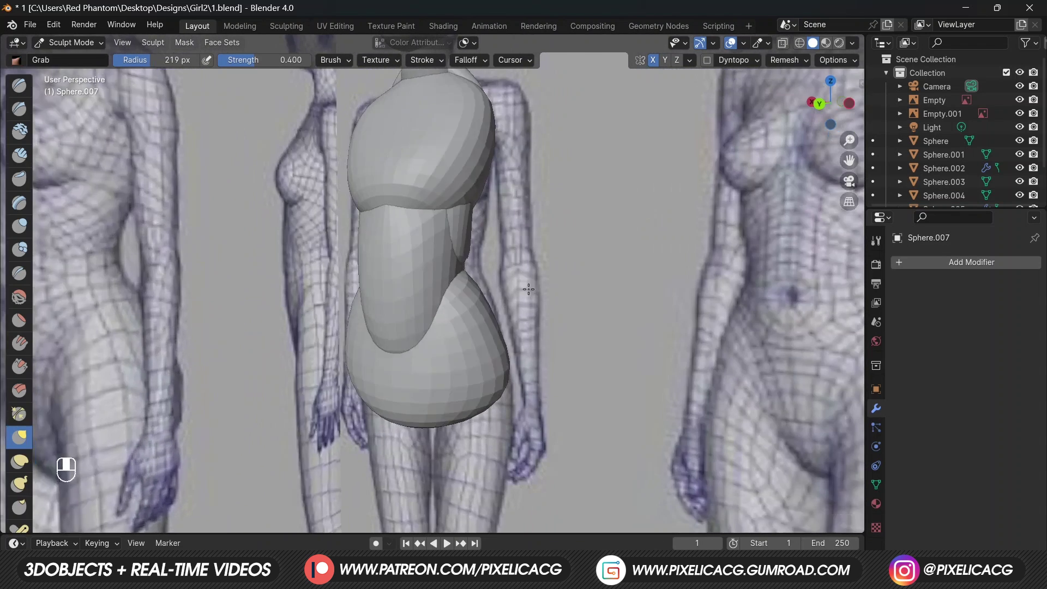
key("f")
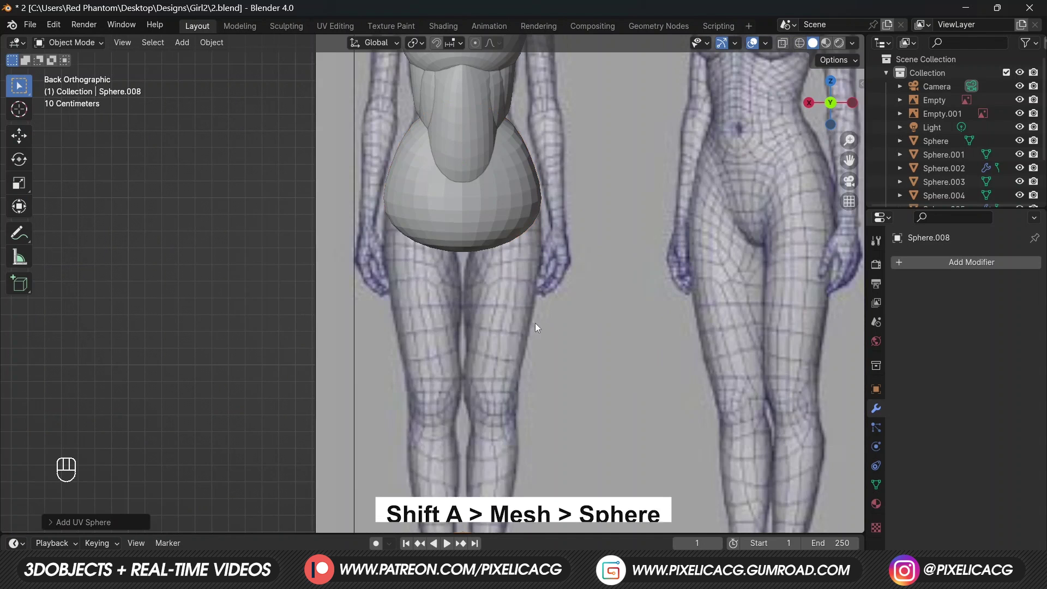
Step: Add a UV sphere for the thigh and move it up along Z to the hips
key("Tab")
key("Tab")
scroll(548, 295, "down", 3)
key("g")
key("z")
left_click(492, 298)
Step: In Edit Mode, select the thigh sphere's whole mesh and scale it down to about the hips' width
key("Tab")
key("a")
key("s")
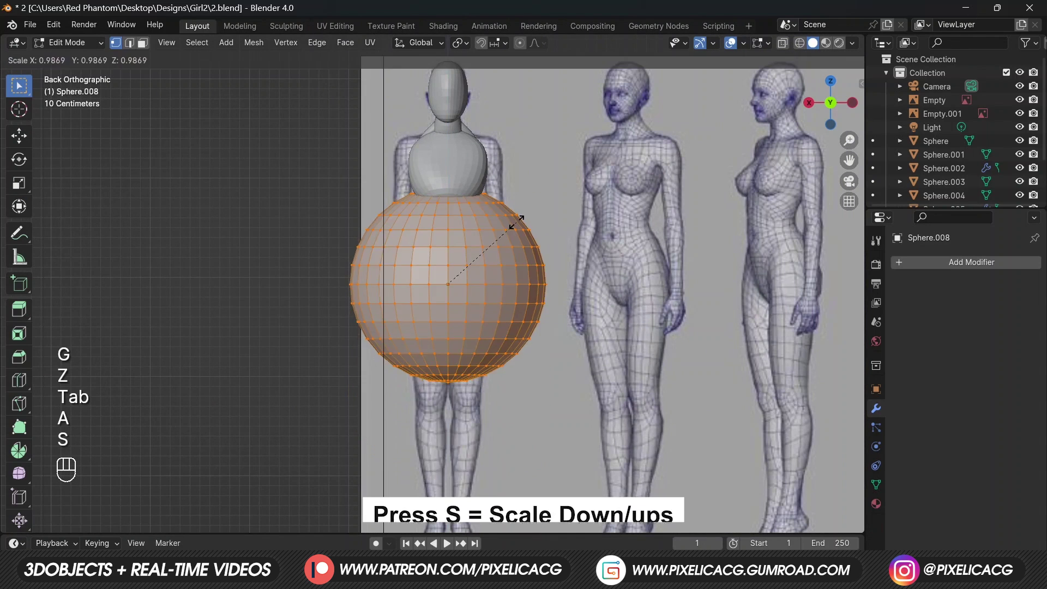
left_click(469, 242)
middle_click_drag(469, 242, 466, 164, "shift")
Step: Stretch the thigh mesh about 2.06 times along Z, scale it down overall, and adjust its Z scale again
key("s")
key("z")
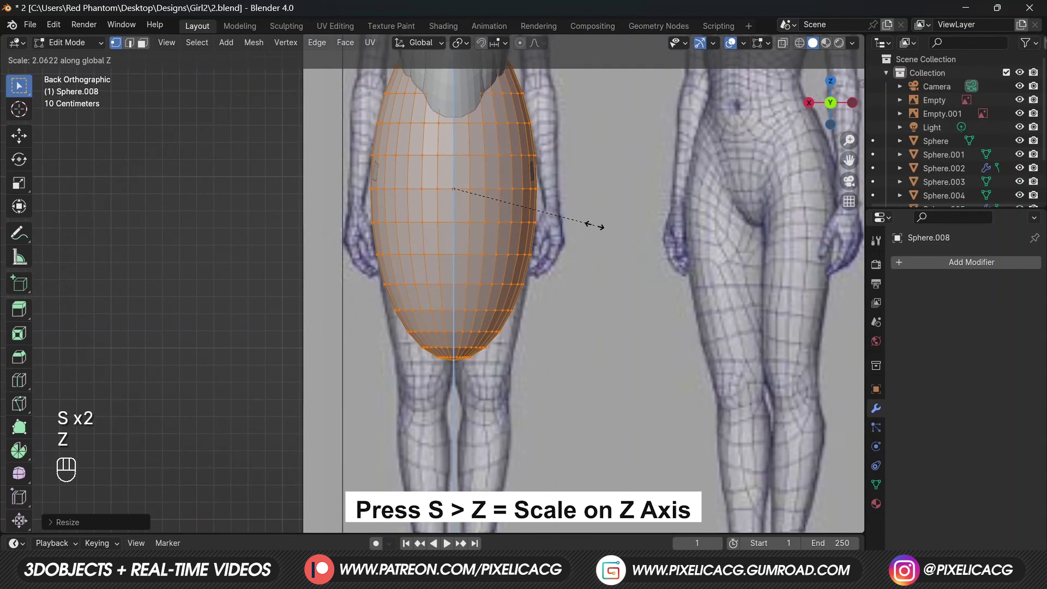
left_click(594, 224)
key("s")
left_click(552, 218)
key("s")
key("z")
left_click(585, 224)
Step: Move the thigh mesh along X over one leg and lower it along Z
key("g")
key("x")
left_click(622, 231)
key("g")
key("y")
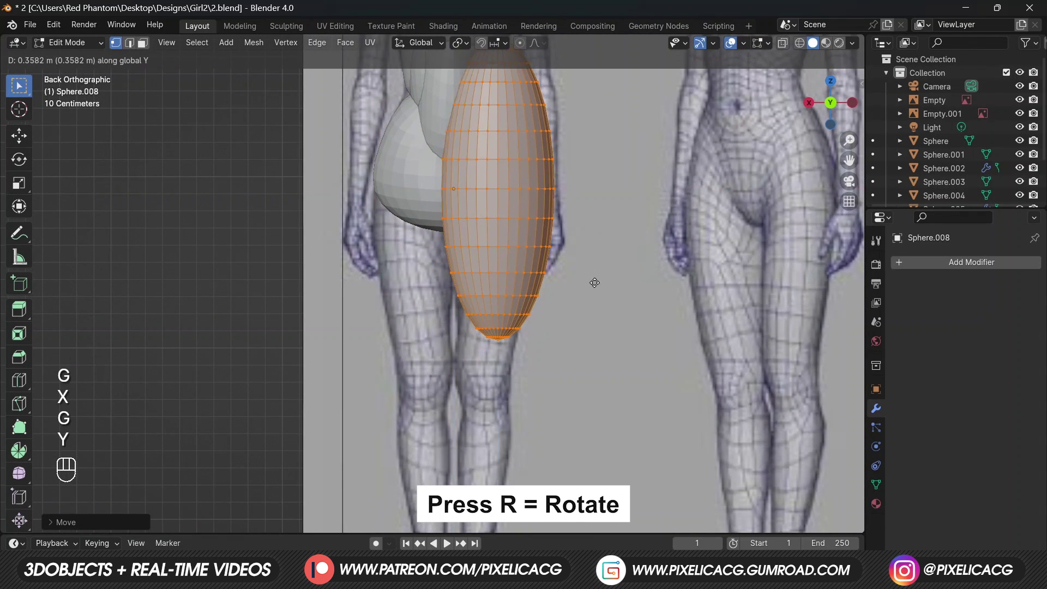
key("z")
left_click(595, 308)
Step: Rotate the thigh mesh to match the leg in back and side views, and adjust its length along Z
key("r")
left_click(601, 300)
key("s")
key("z")
left_click(589, 304)
middle_click_drag(588, 304, 508, 290, "alt")
key("r")
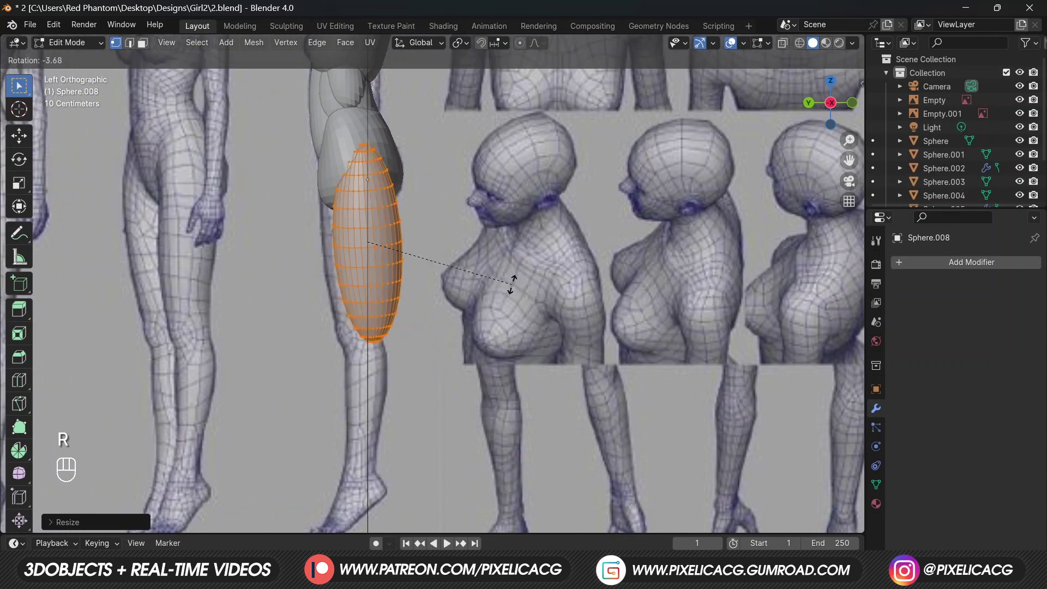
left_click(507, 287)
Step: Sculpt the thigh piece towards the leg outline with a resized Grab brush, undoing a stroke
middle_click_drag(397, 275, 465, 285, "shift")
key("ctrl+Tab")
key("g")
key("f")
left_click(530, 200)
left_click_drag(442, 201, 456, 202)
key("ctrl+z")
middle_click_drag(509, 209, 489, 212, "alt")
Step: Add a Mirror modifier to the thigh piece so it also covers the other leg
key("ctrl+Tab")
left_click(959, 262)
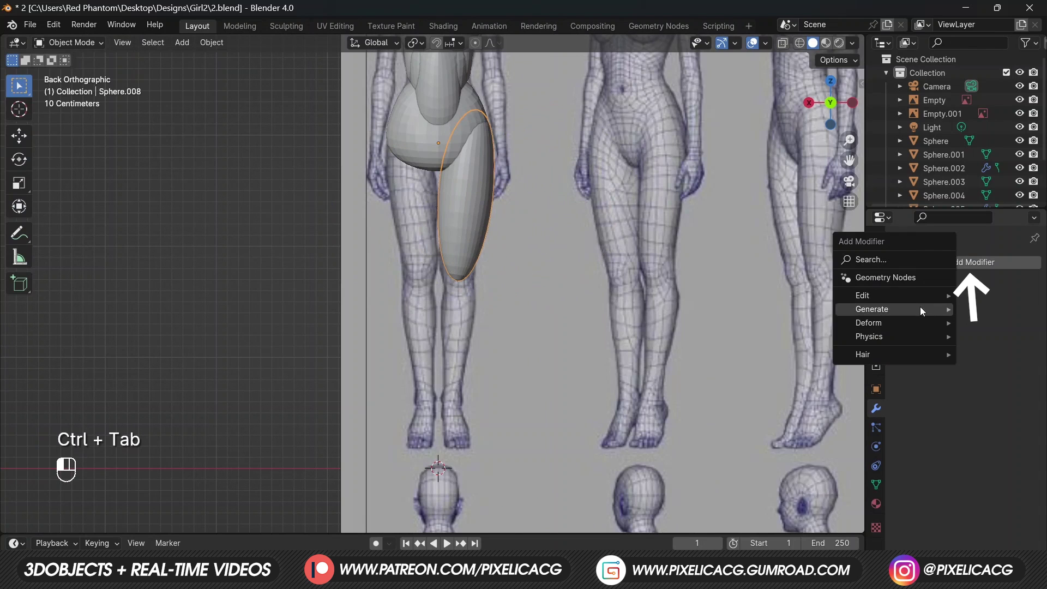
mouse_move(920, 309)
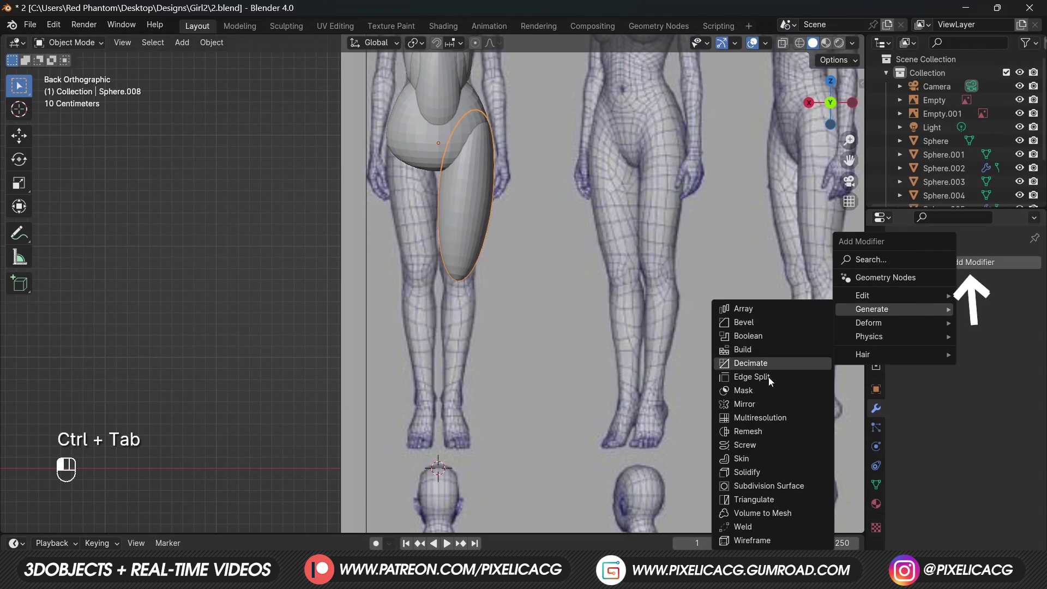
left_click(763, 404)
Step: Duplicate the mirrored thigh in place and lower the copy's whole mesh along Z to the lower leg
key("shift+d")
key("Escape")
key("Tab")
key("a")
key("g")
key("z")
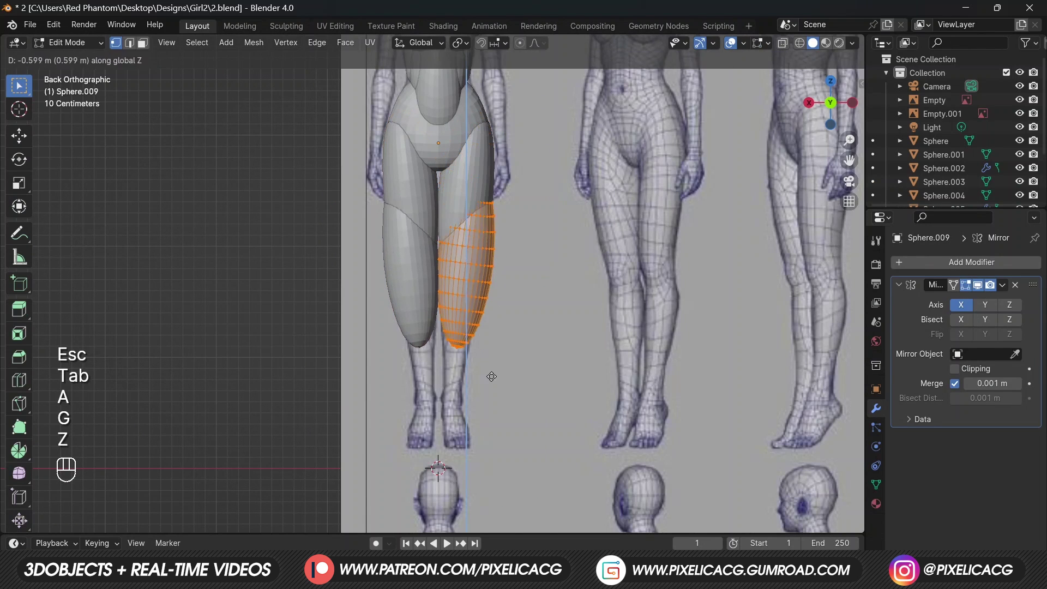
left_click(502, 334)
Step: Scale, rotate and reposition the lower-leg mesh, adjusting its length along Z to match the back-view reference
key("s")
key("g")
key("r")
left_click(517, 327)
key("s")
key("z")
left_click(524, 328)
key("g")
left_click(531, 330)
key("s")
key("z")
left_click(532, 328)
key("g")
Step: Sculpt the lower leg to the side-view outline with a 128 px Grab brush and compare it with the reference in X-ray
key("ctrl+Tab")
middle_click_drag(464, 282, 336, 277, "alt")
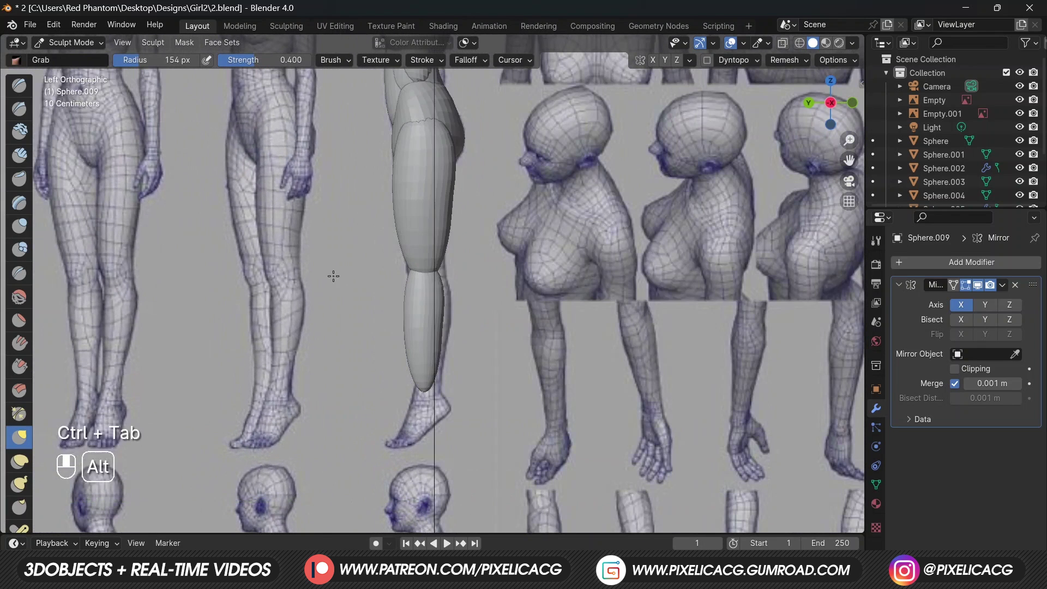
key("f")
left_click(457, 334)
left_click_drag(434, 333, 448, 332)
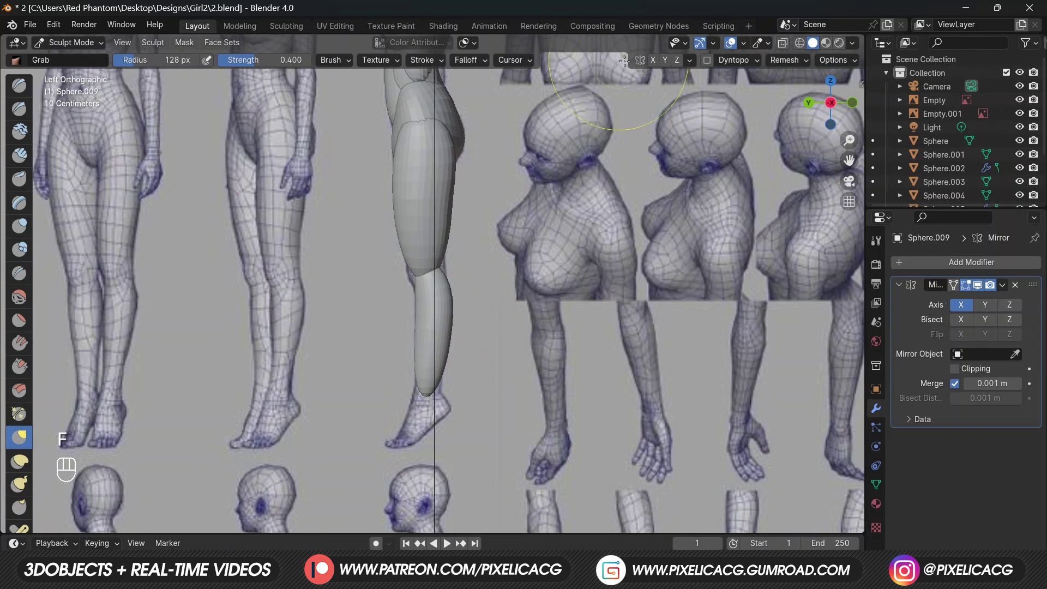
left_click(784, 43)
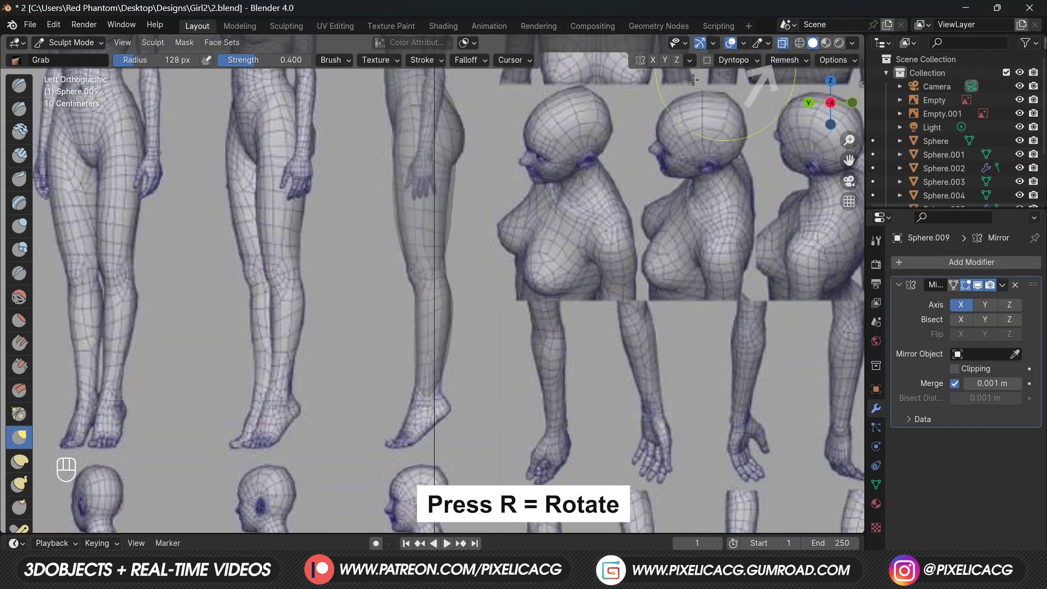
Step: Duplicate the lower-leg piece and move the copy down along Z over the foot
key("ctrl+Tab")
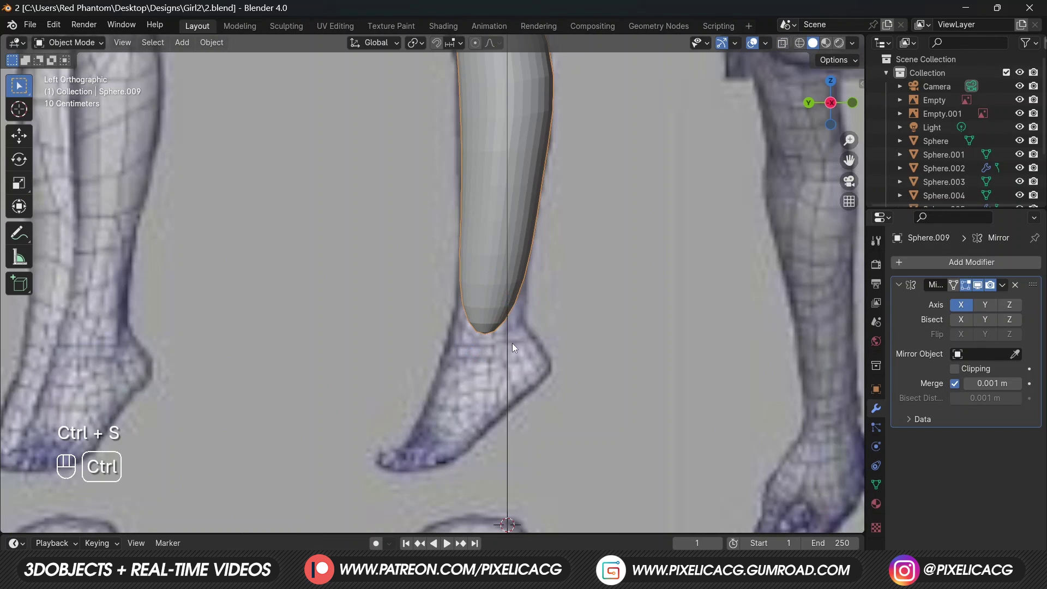
key("shift+d")
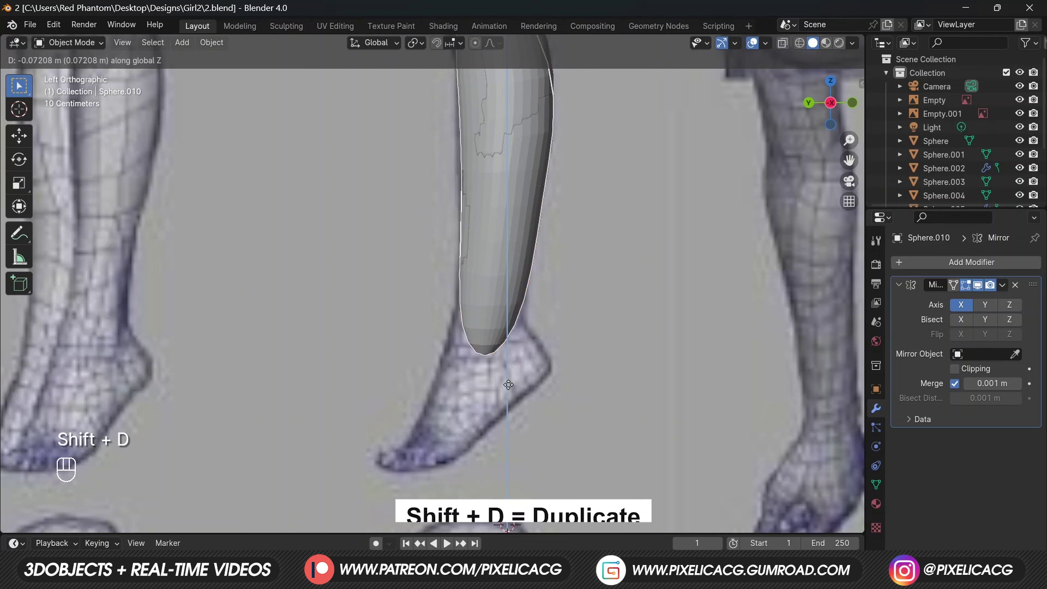
left_click(509, 424)
Step: Shorten the copied mesh along Z, scale it down and place it at the ankle, undoing the last transform
key("Tab")
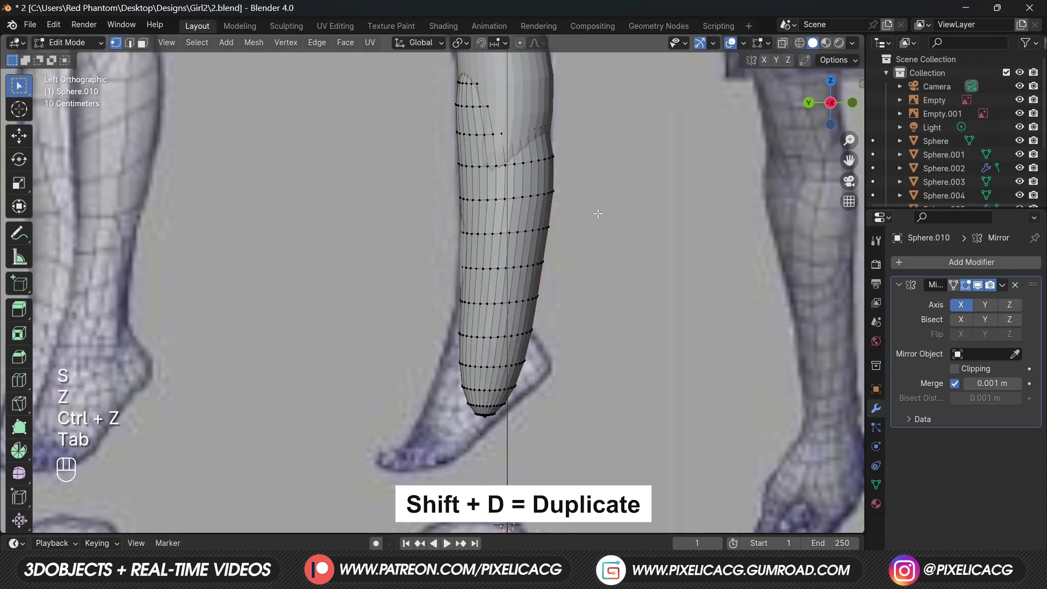
key("a")
key("s")
key("z")
left_click(549, 224)
key("g")
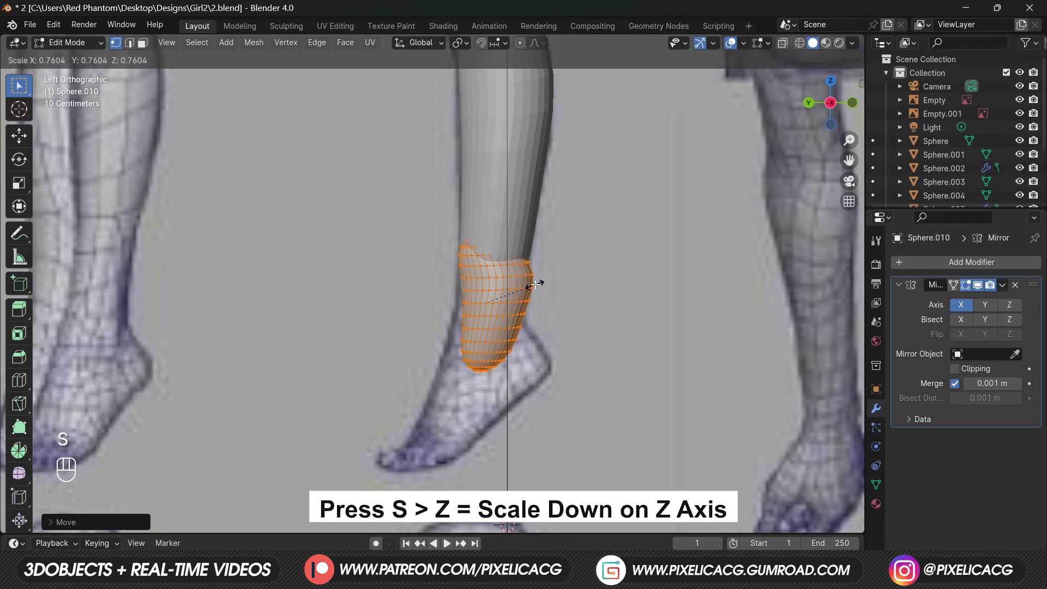
left_click(532, 362)
key("r")
left_click(480, 399)
key("ctrl+z")
Step: Sculpt the ankle piece with a resized Grab brush, pulling it out over the heel and towards the toes
key("ctrl+Tab")
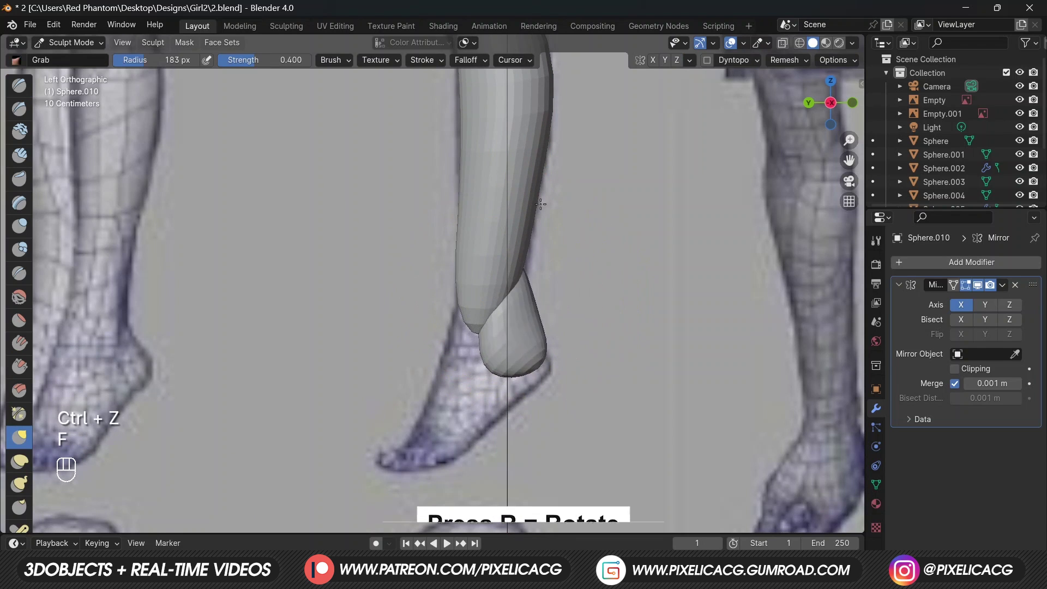
left_click_drag(475, 364, 454, 374)
mouse_move(485, 340)
middle_mouse_down()
mouse_move(528, 333)
mouse_move(444, 338)
mouse_move(460, 442)
middle_mouse_up()
key("f")
left_click(496, 333)
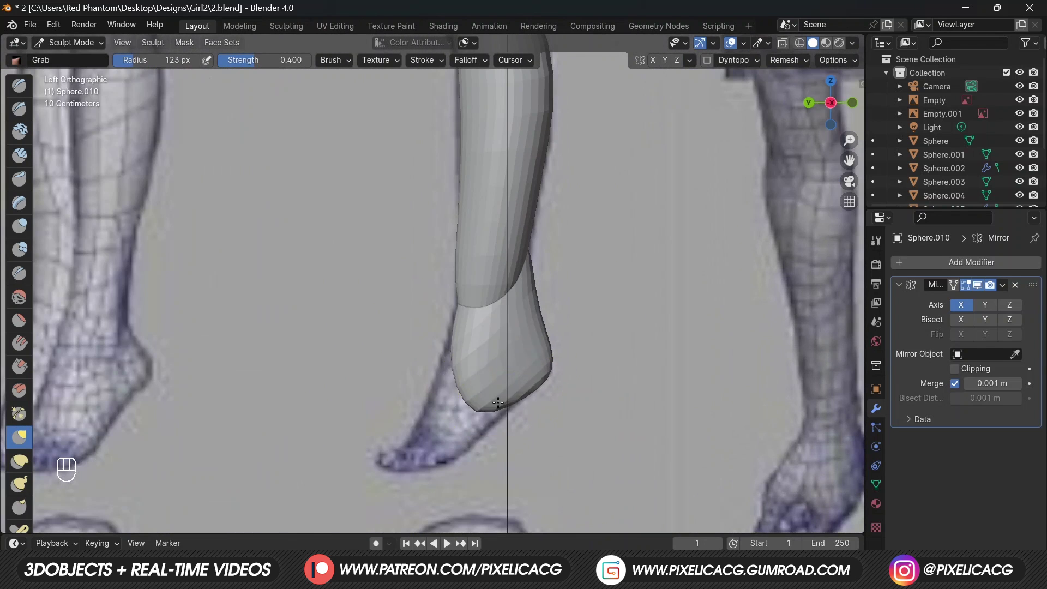
left_click_drag(504, 404, 428, 432)
middle_click_drag(443, 394, 477, 406, "alt")
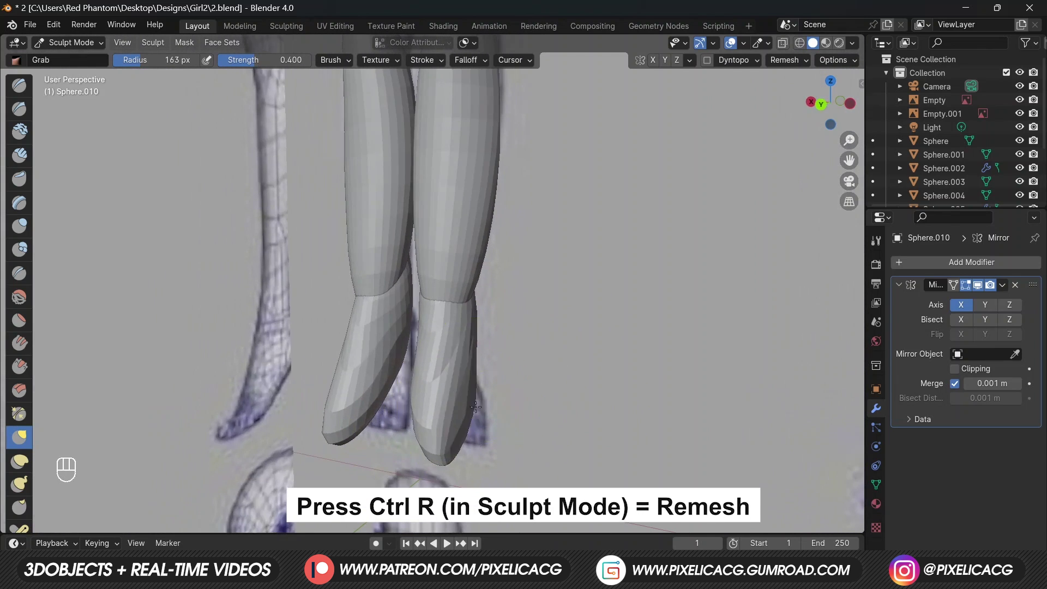
Step: Add a Voxel Remesh modifier to the foot piece with a voxel size of 0.0228 m and apply it
left_click(937, 262)
mouse_move(883, 260)
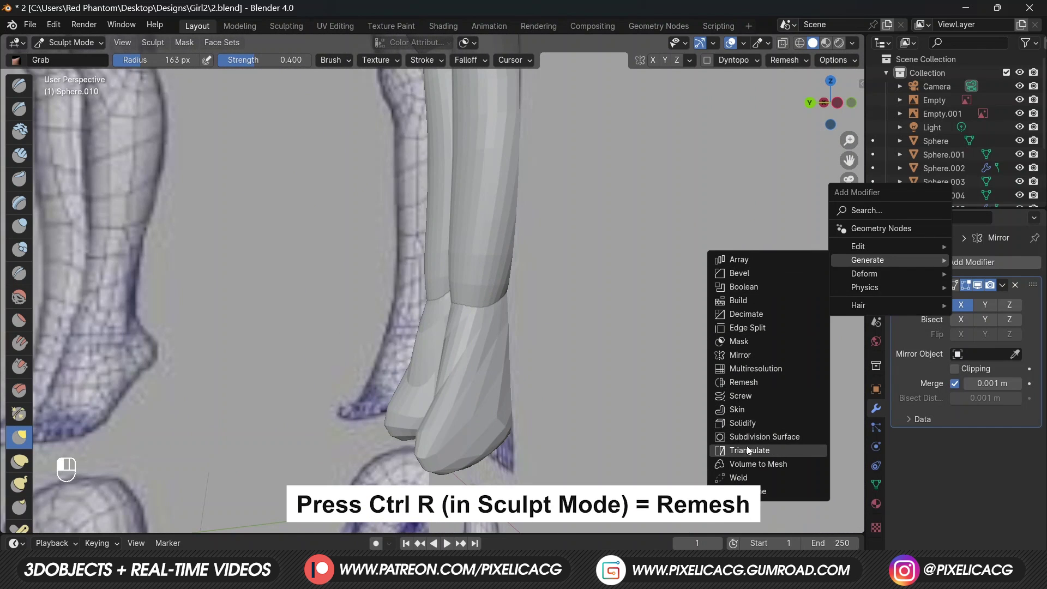
left_click(754, 383)
middle_click_drag(561, 381, 567, 370, "alt")
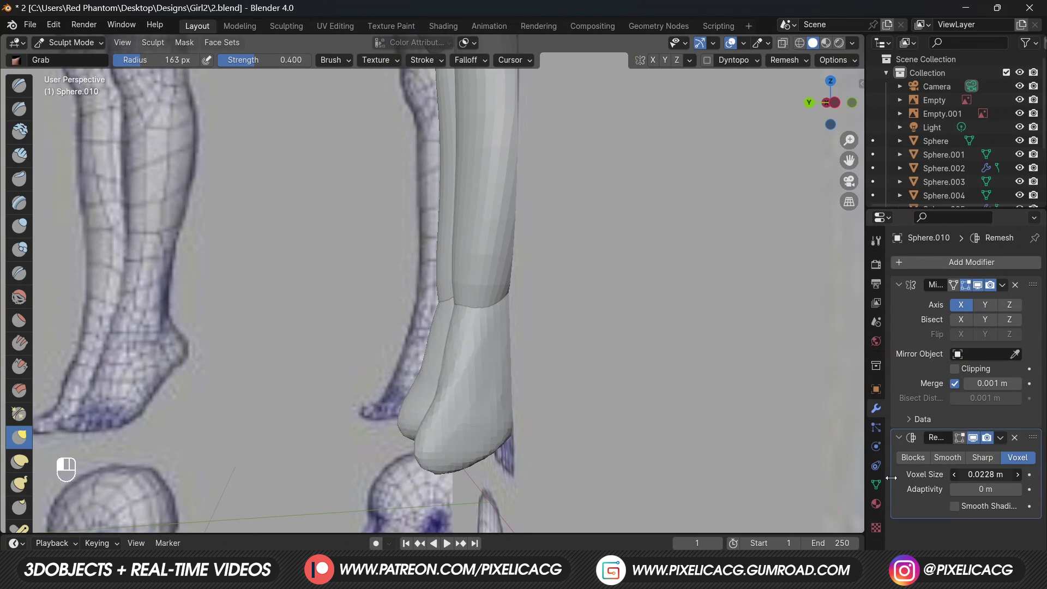
key("ctrl+a")
Step: Sculpt the remeshed foot's toes, sole and ankle to the side-view outline, resizing the Grab brush between strokes
key("ctrl+KP_3")
left_click_drag(411, 462, 388, 464)
key("f")
left_click(422, 406)
key("f")
left_click(593, 394)
left_click_drag(499, 436, 460, 342)
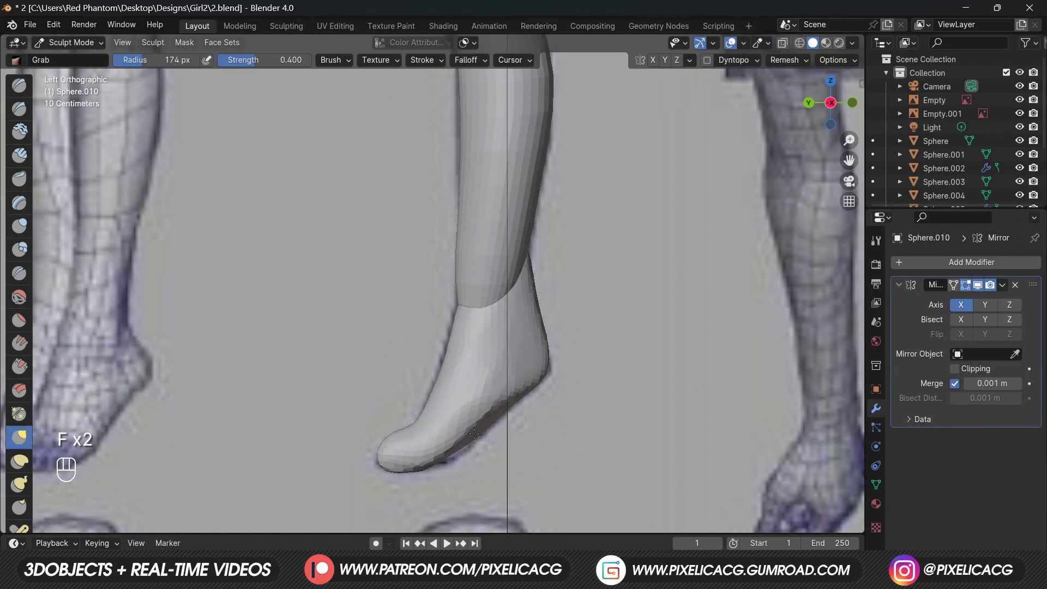
key("f")
left_click(586, 325)
left_click_drag(537, 311, 518, 309)
Step: Duplicate the mirrored thigh piece again and lower the copy along Z to the knee
mouse_move(559, 403)
middle_mouse_down()
mouse_move(649, 411)
mouse_move(647, 436)
middle_mouse_up()
mouse_move(468, 466)
middle_mouse_down()
mouse_move(479, 458)
mouse_move(427, 467)
mouse_move(437, 469)
middle_mouse_up()
key("shift+d")
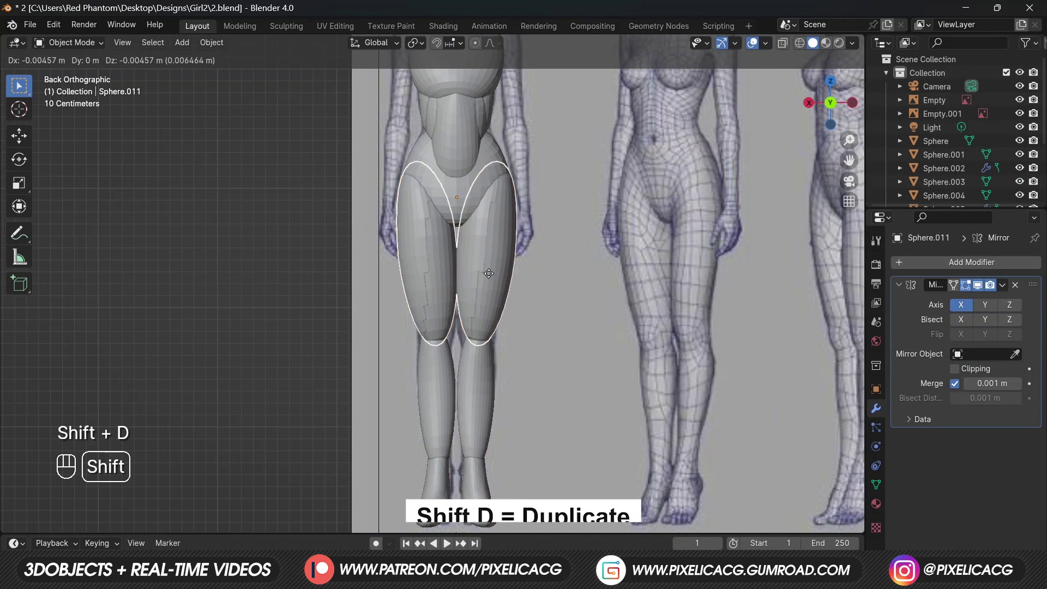
key("z")
left_click(489, 342)
Step: Scale the copied mesh down to kneecap size and place it at the front of the knee along X and Y
key("Tab")
key("a")
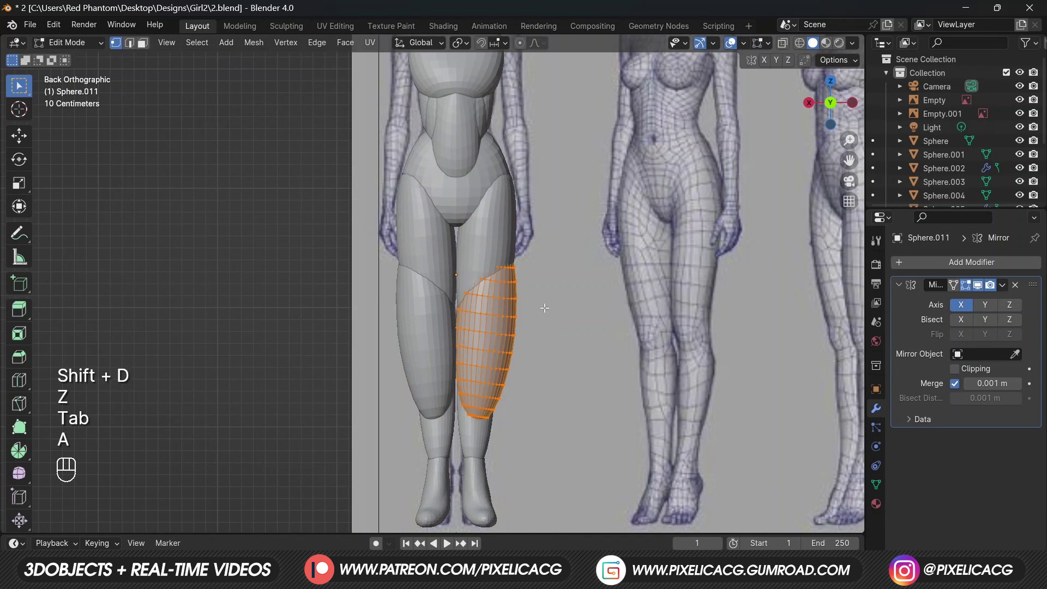
key("s")
left_click(501, 326)
key("g")
key("x")
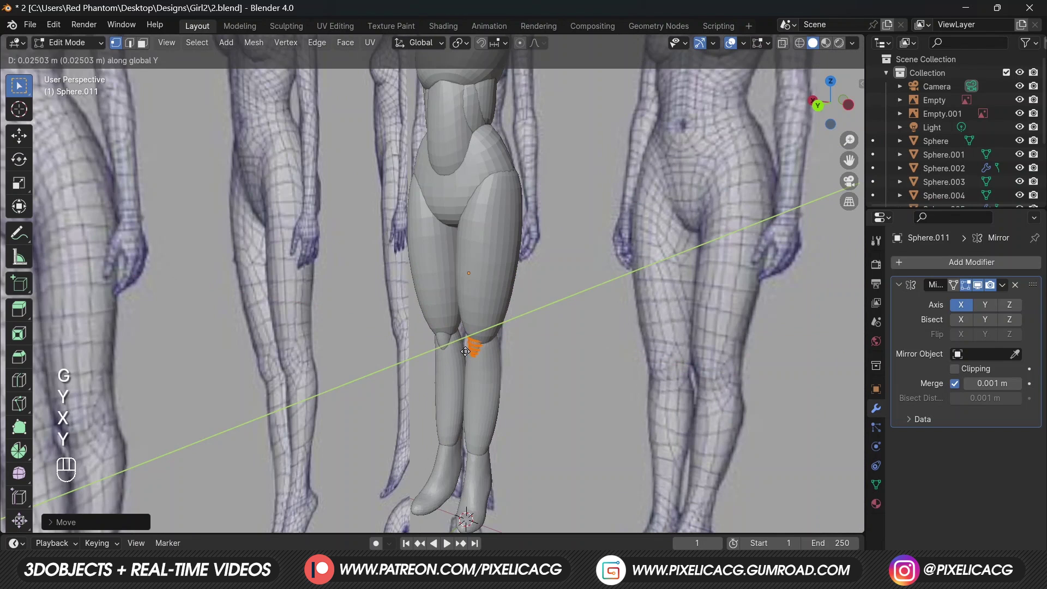
left_click(466, 353)
key("g")
key("x")
left_click(470, 352)
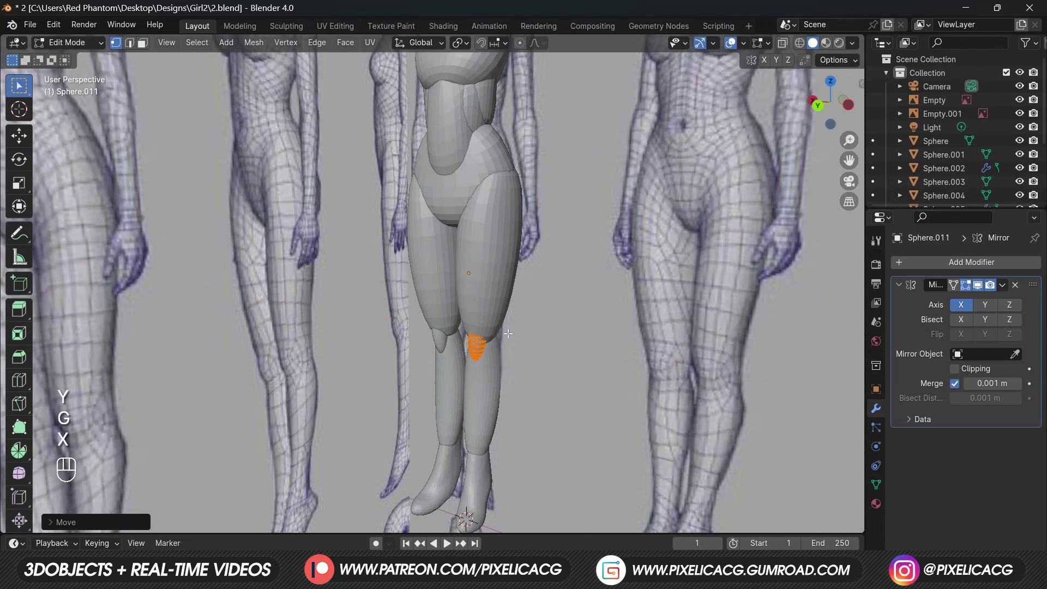
Step: Duplicate the kneecap mesh to the back of the knee and rotate the copy to follow the leg
key("shift+d")
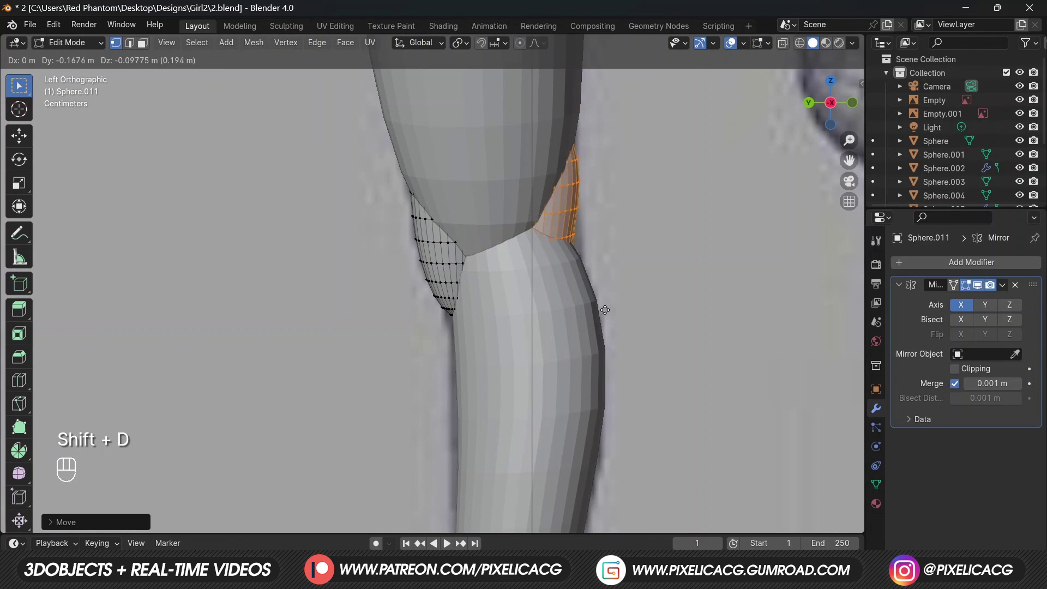
left_click(605, 309)
key("r")
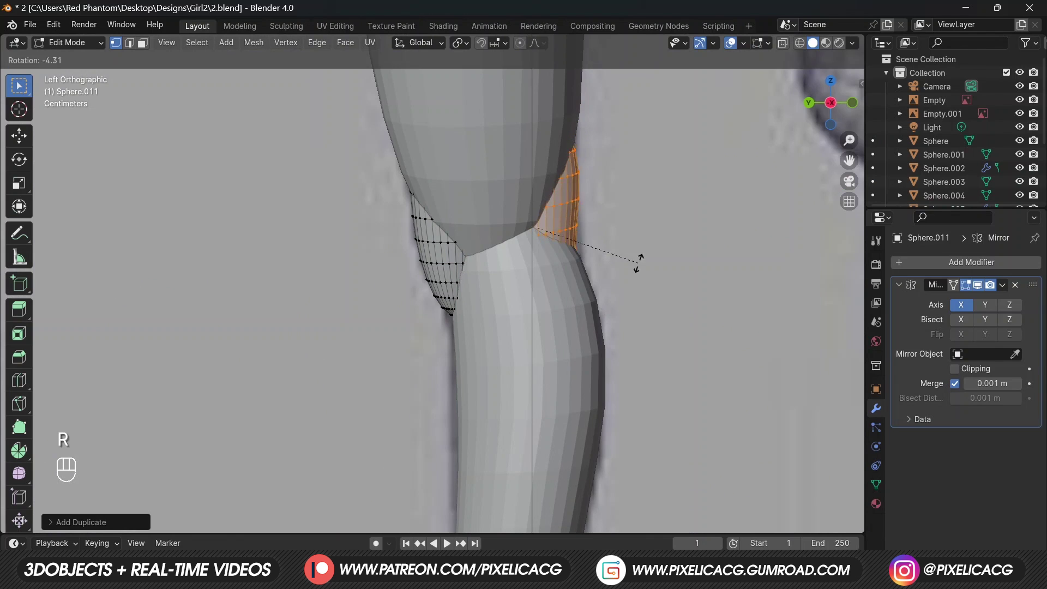
left_click(640, 287)
Step: Resize the back-of-knee mesh and shift it along Y to fit behind the joint
key("s")
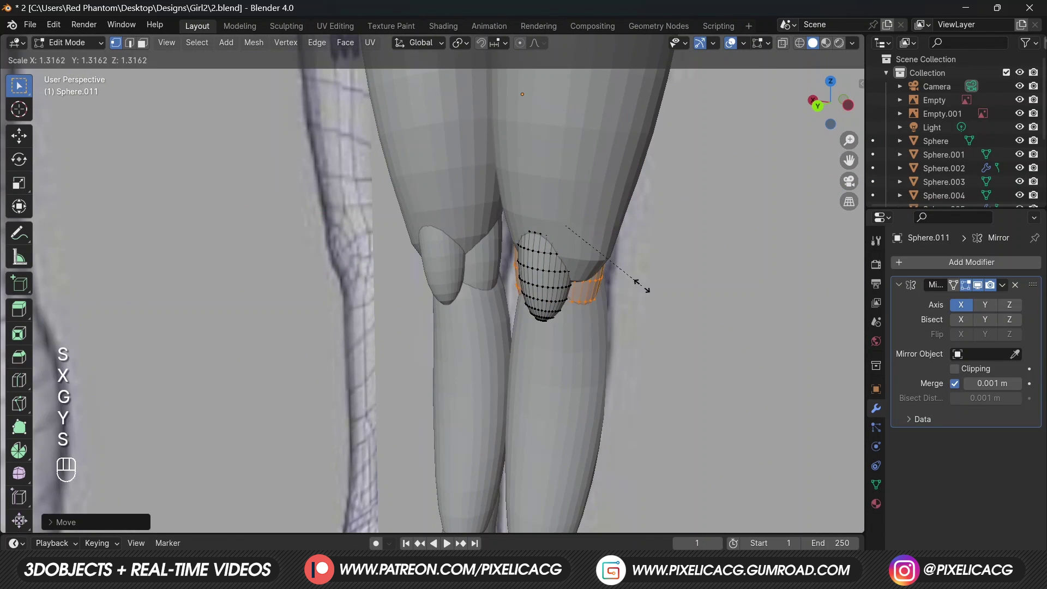
left_click(640, 287)
mouse_move(639, 286)
middle_mouse_down()
mouse_move(605, 286)
mouse_move(643, 277)
middle_mouse_up()
key("g")
key("y")
left_click(612, 283)
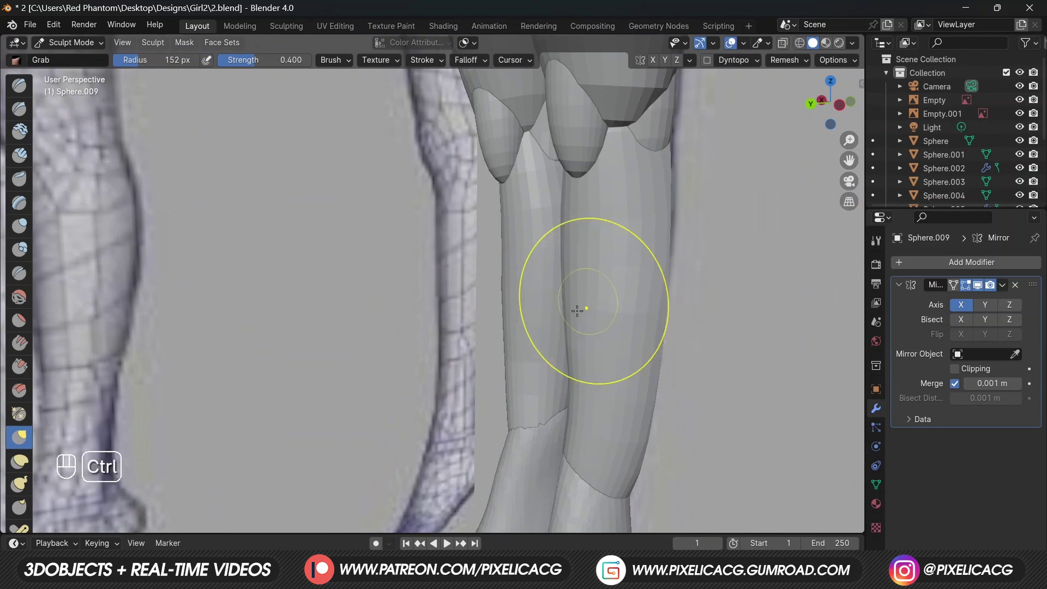
Step: Sculpt the lower-leg piece's ankle end with an 84 px Grab brush in side view, undoing a stroke
mouse_move(580, 303)
middle_mouse_down("ctrl")
mouse_move(649, 355)
mouse_move(678, 341)
mouse_move(587, 323)
mouse_move(496, 281)
middle_mouse_up("ctrl")
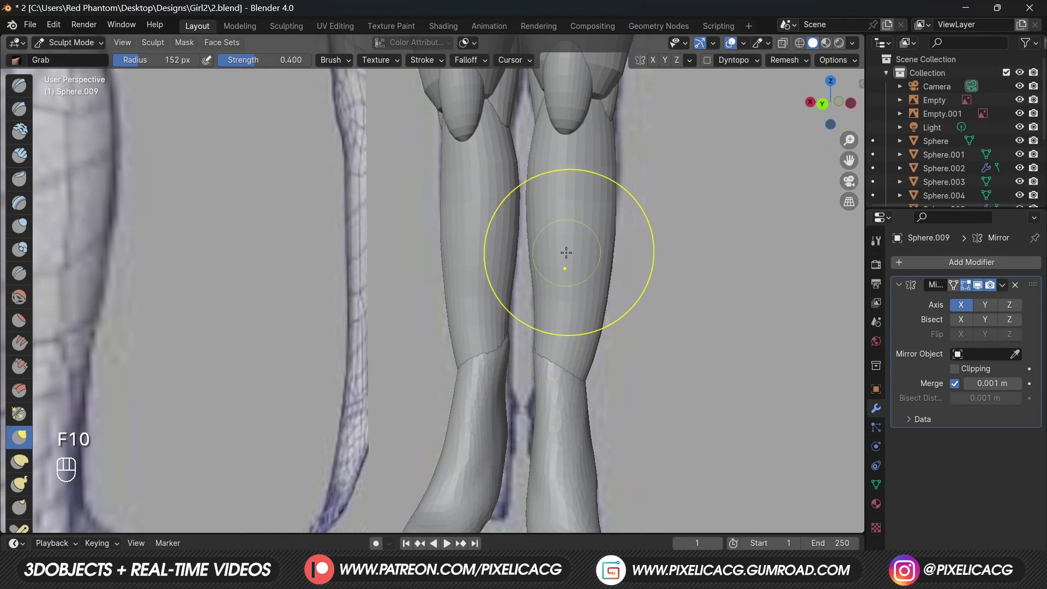
mouse_move(502, 370)
middle_mouse_down("alt")
mouse_move(545, 387)
mouse_move(463, 382)
middle_mouse_up("alt")
key("f")
left_click(441, 413)
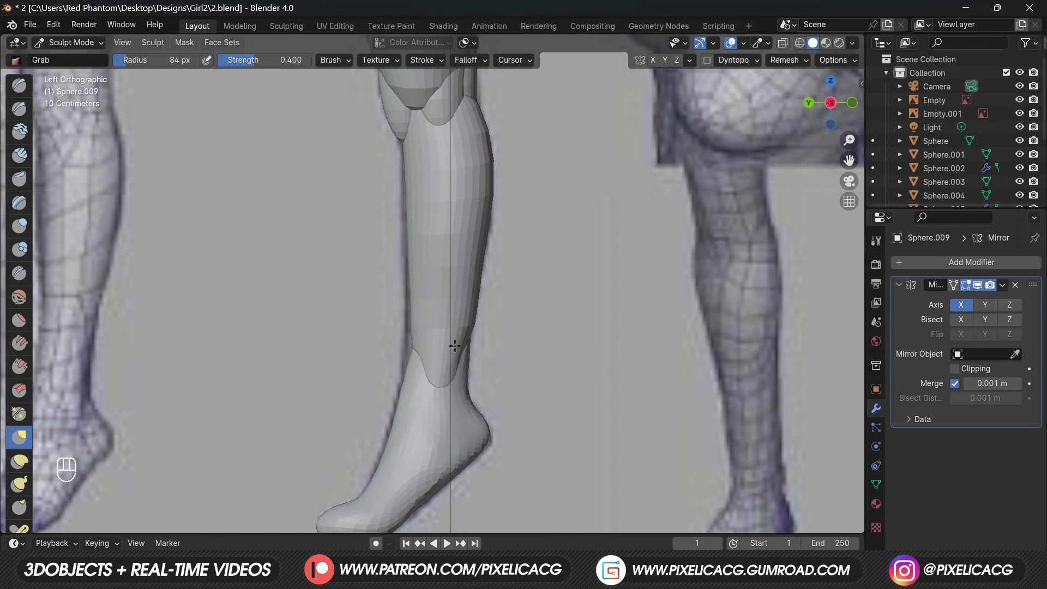
middle_click_drag(425, 376, 603, 384, "alt")
key("ctrl+z")
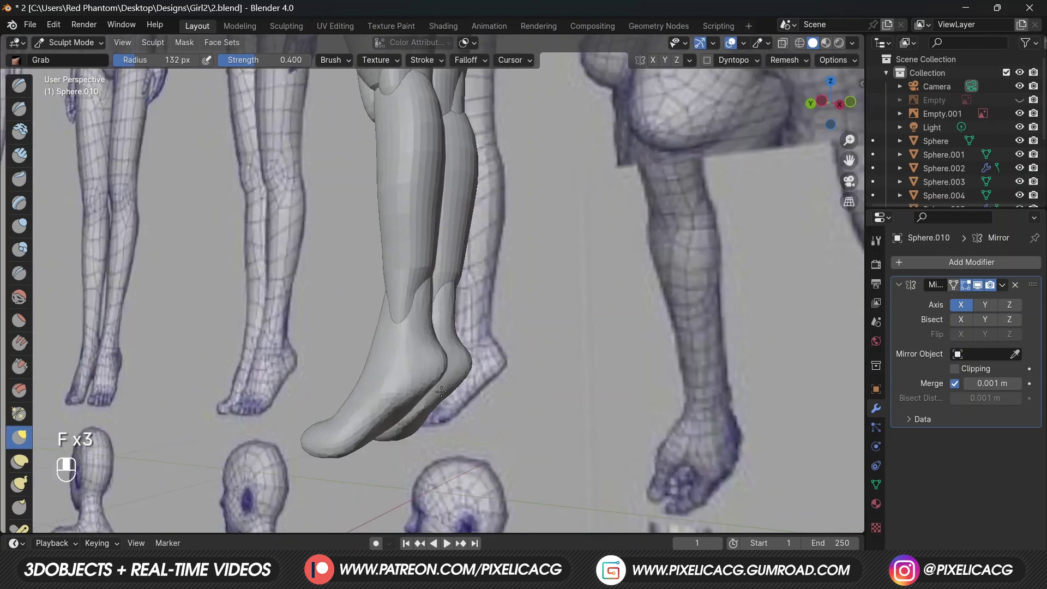
Step: Refine the foot's heel and sole with a resized Grab brush from several angles, undoing a stroke
key("f")
key("f")
key("ctrl+z")
key("f")
key("f")
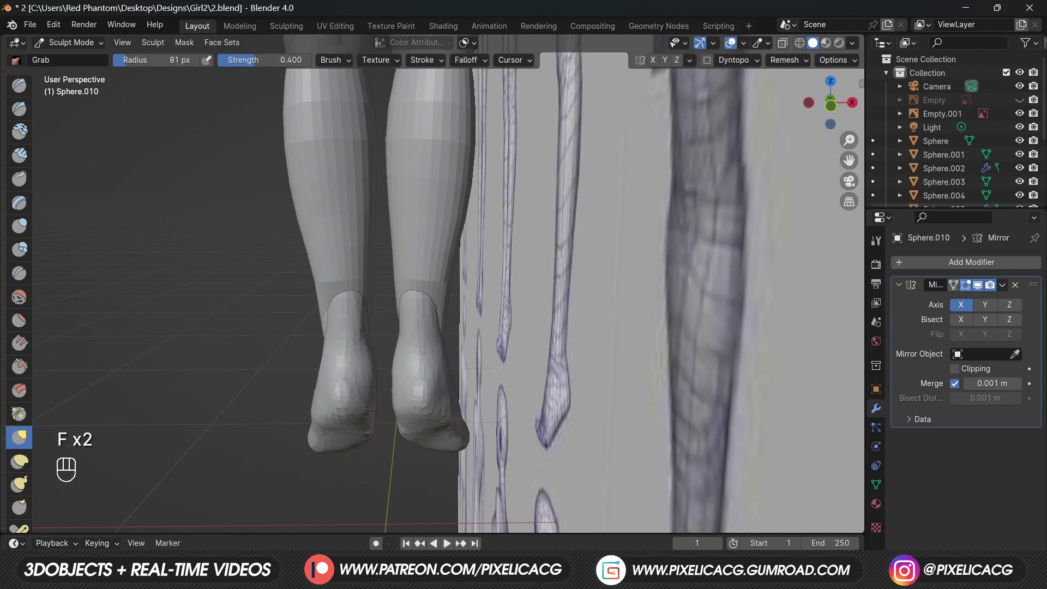
mouse_move(329, 413)
middle_mouse_down()
mouse_move(458, 378)
mouse_move(372, 414)
middle_mouse_up()
key("f")
left_click(491, 398)
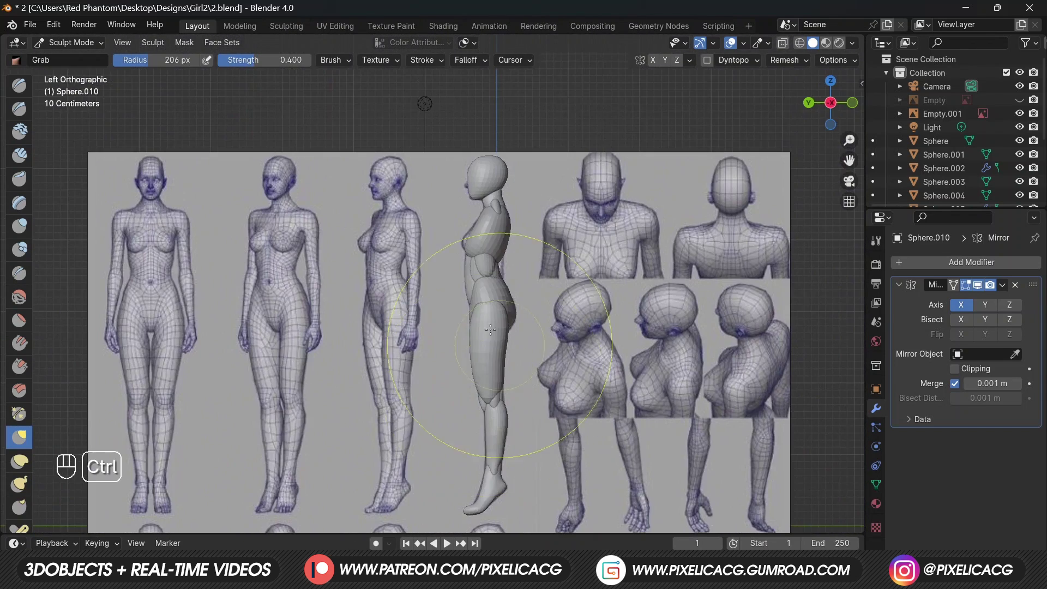
Step: Add a new sphere, scale it down, raise it along Z to the chest and rotate it
mouse_move(490, 329)
middle_mouse_down("ctrl")
mouse_move(505, 295)
mouse_move(484, 429)
mouse_move(499, 335)
middle_mouse_up("ctrl")
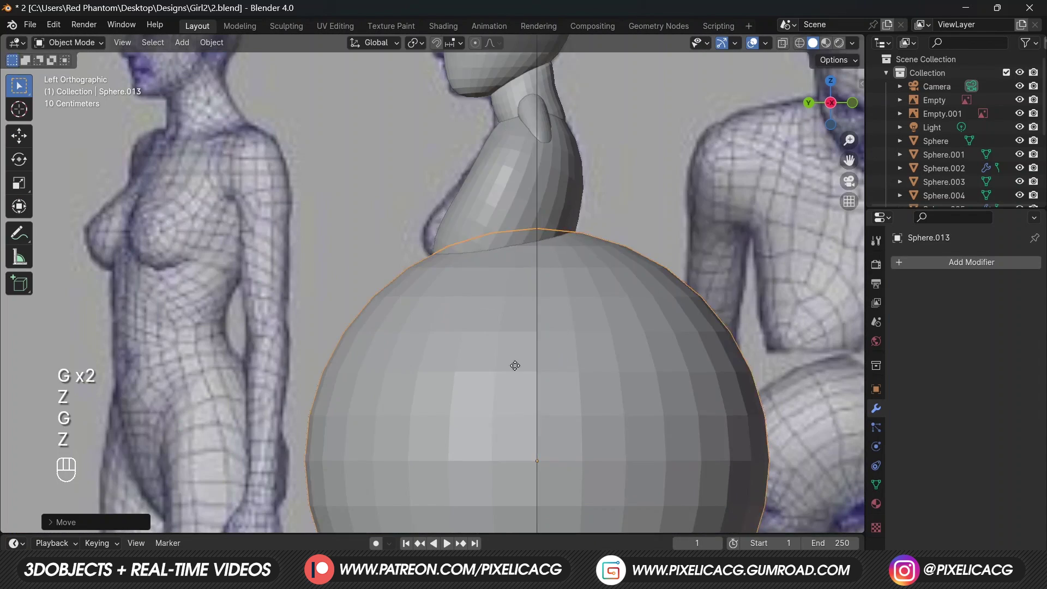
key("s")
key("g")
key("z")
key("g")
key("z")
key("r")
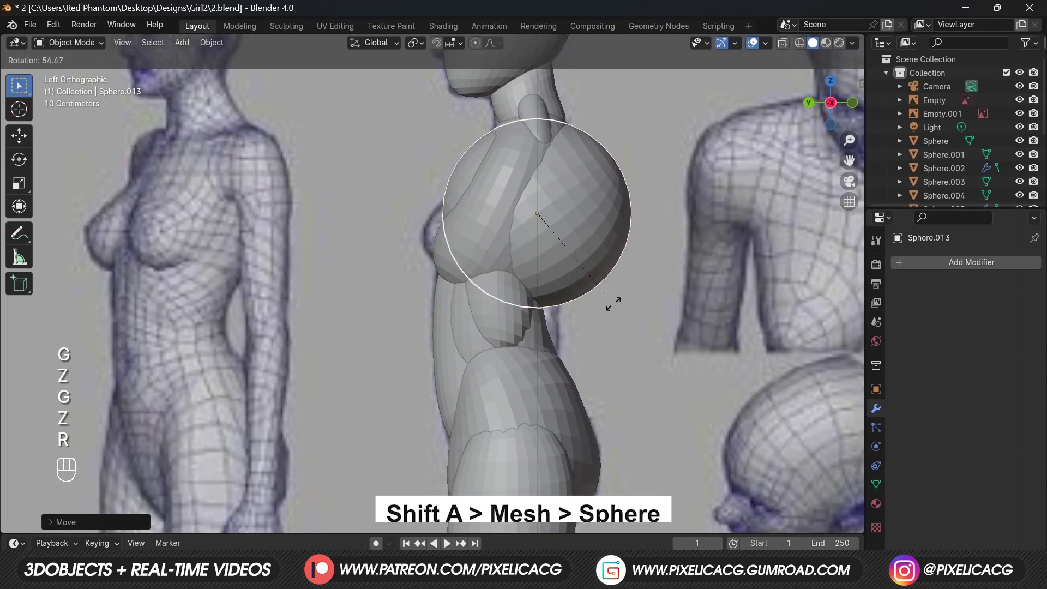
left_click(625, 277)
Step: Move the sphere forward along Y, scale it down and position it over the breast in side view
key("g")
left_click(596, 275)
key("g")
key("x")
key("y")
left_click(545, 289)
key("s")
left_click(510, 264)
key("g")
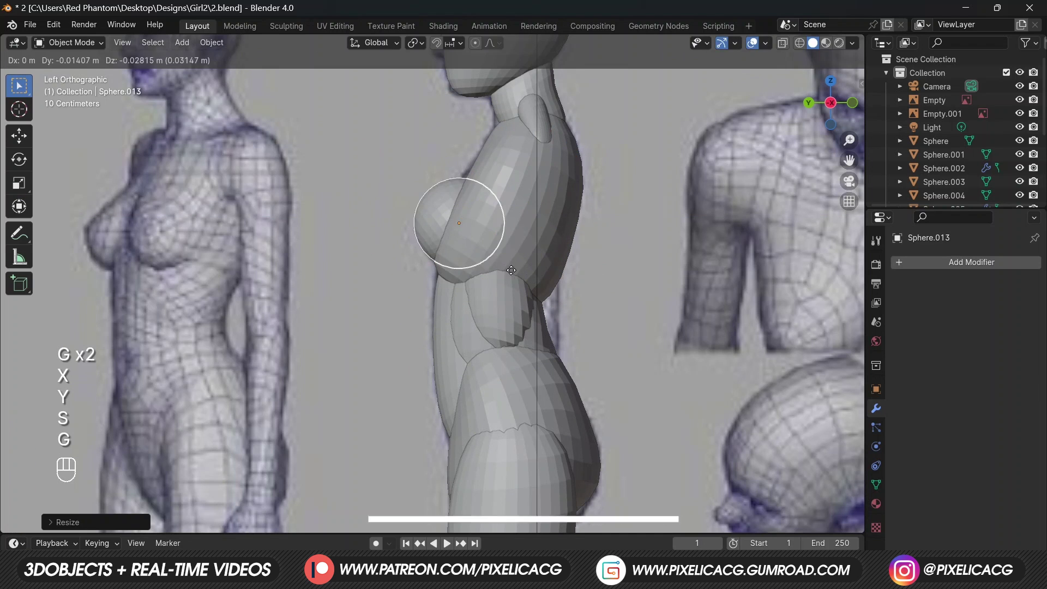
left_click(520, 261)
Step: Taper the breast sphere's upper slope into the chest in side view using Grab brushes of 182 and 163 px
key("ctrl+Tab")
left_click(490, 313)
key("f")
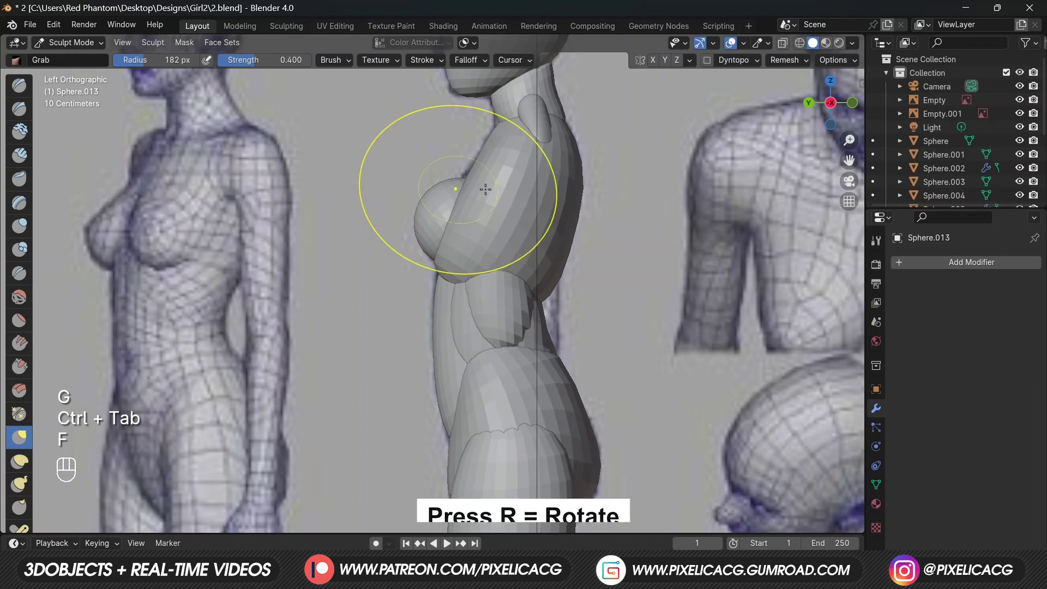
left_click_drag(480, 189, 508, 139)
left_click_drag(450, 193, 447, 198)
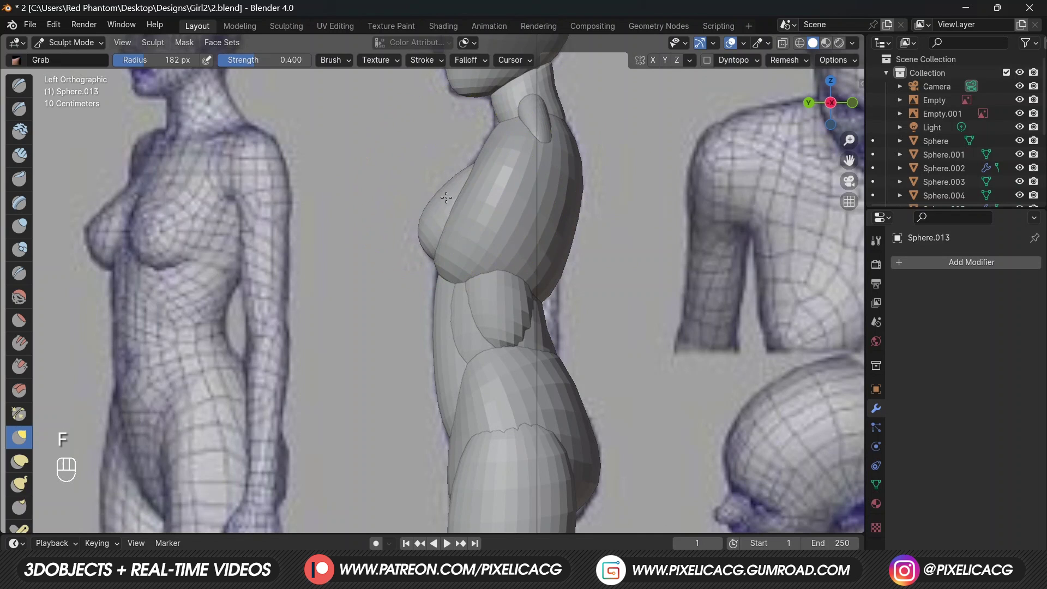
key("f")
key("f")
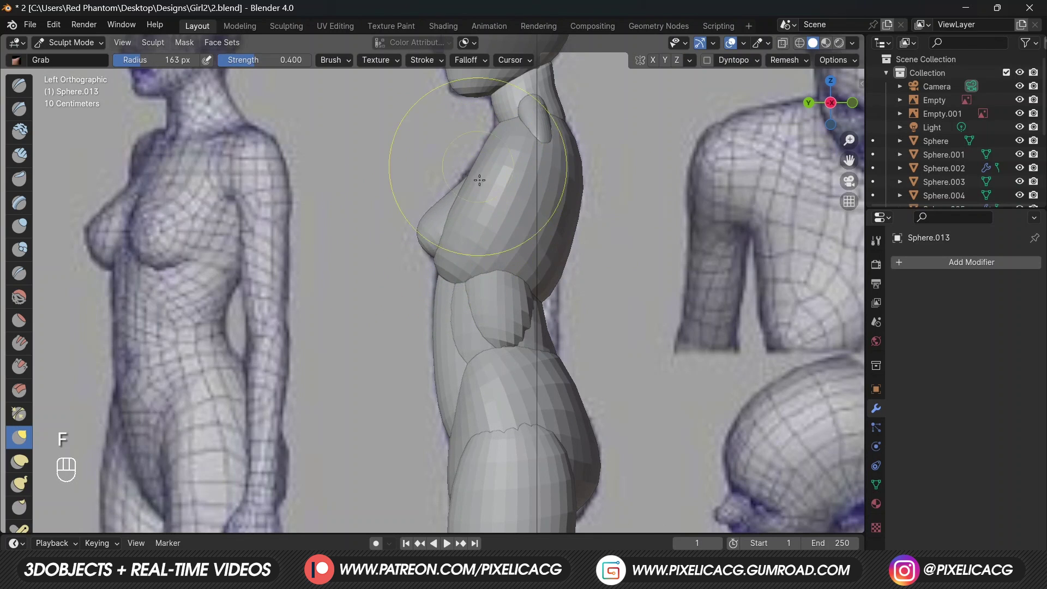
mouse_move(479, 172)
middle_mouse_down()
mouse_move(512, 273)
mouse_move(507, 247)
middle_mouse_up()
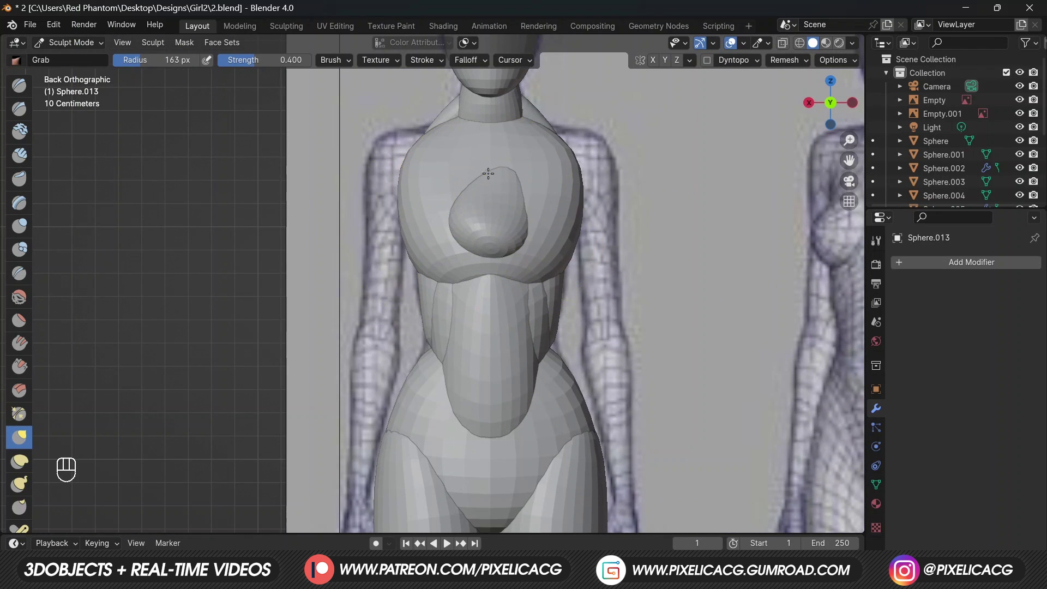
Step: Reshape the breast piece's top and outer side in back orthographic view with the 163 px Grab brush
left_click_drag(496, 176, 501, 170)
left_click_drag(518, 203, 536, 199)
left_click_drag(526, 199, 530, 197)
key("ctrl+Tab")
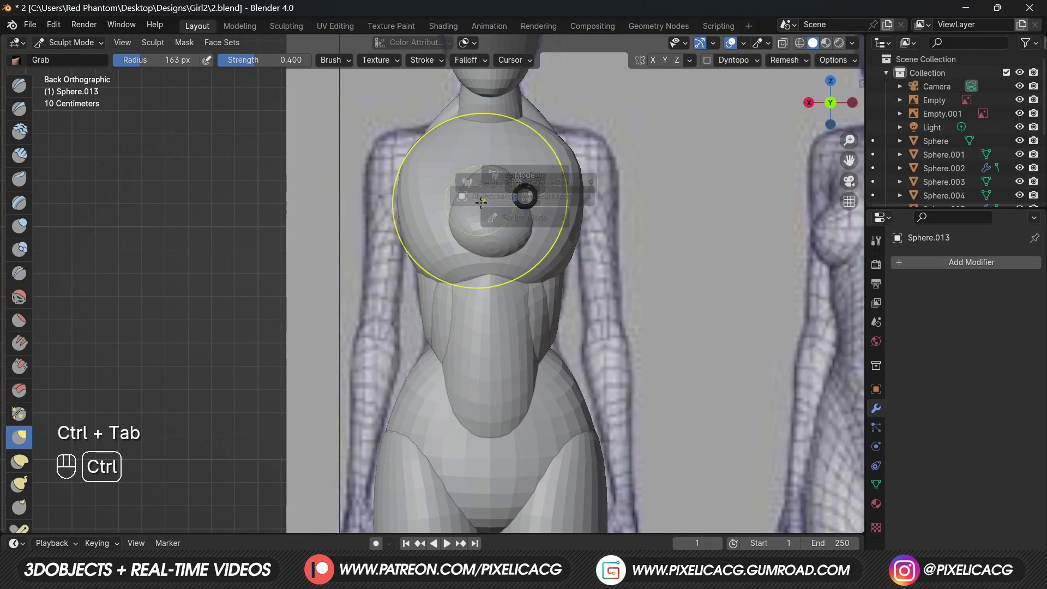
Step: Shift the breast's whole mesh along X away from the body's centre line and mirror it across X
key("Tab")
key("a")
key("g")
key("x")
left_click(559, 228)
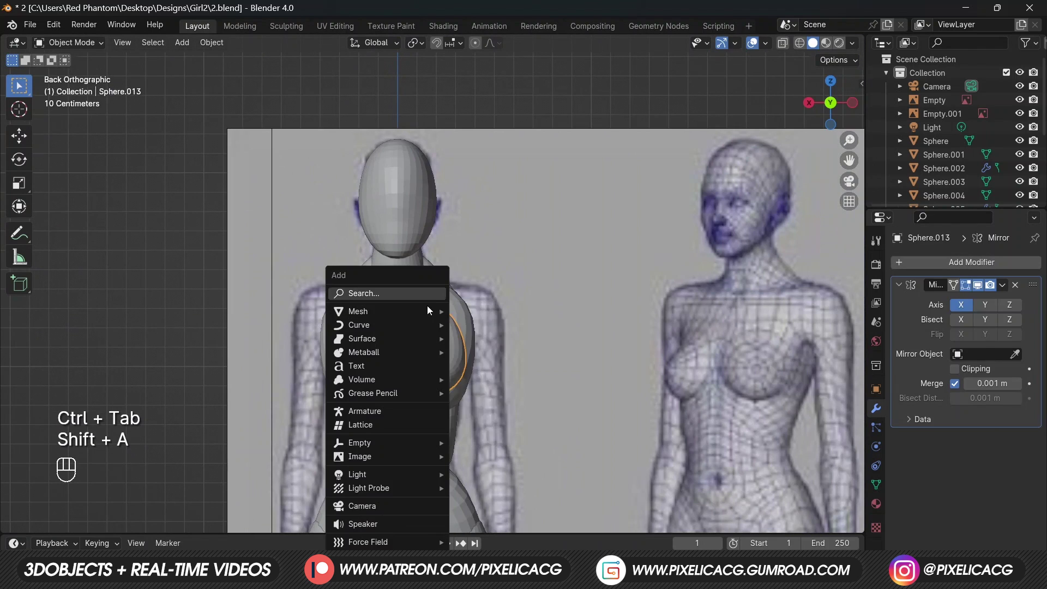
Step: Add a new sphere, move its mesh along X to the shoulder, scale it down and mirror it across X
mouse_move(431, 313)
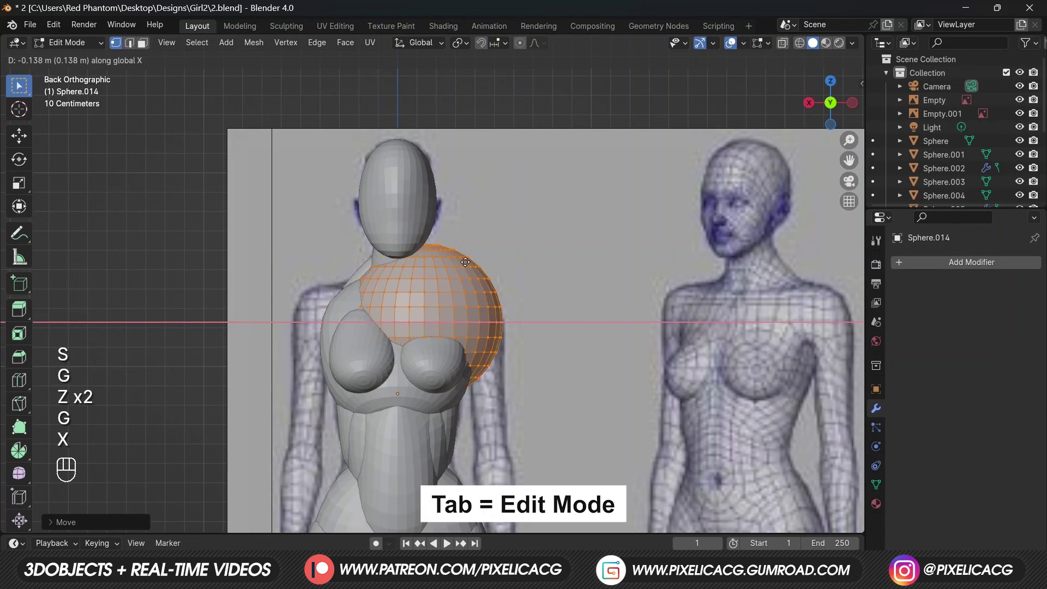
left_click(509, 265)
key("s")
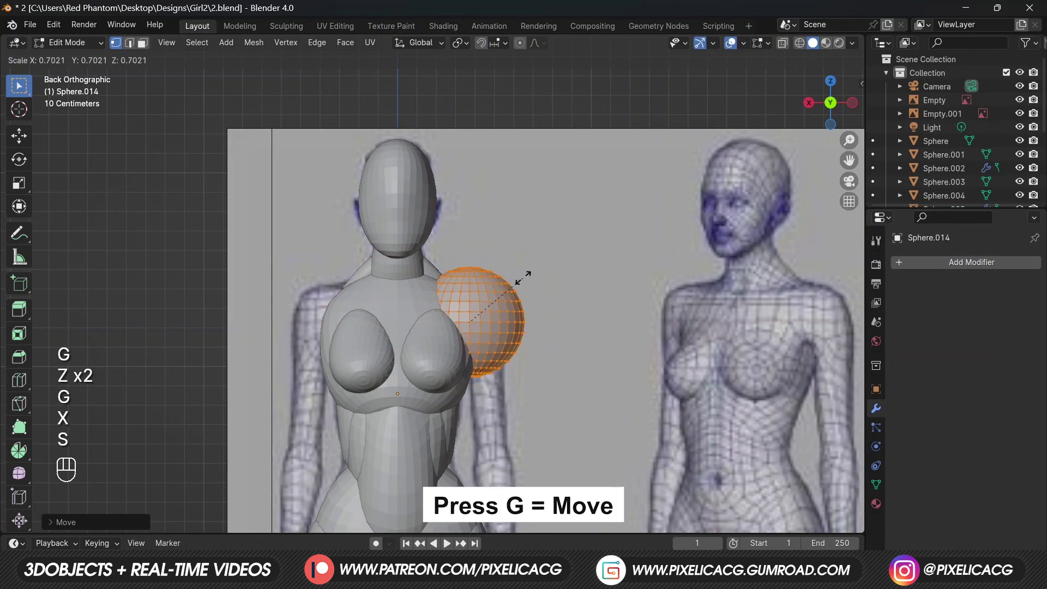
left_click(504, 284)
key("s")
Step: Start sculpting the mirrored shoulder sphere with a resized Grab brush
key("ctrl+Tab")
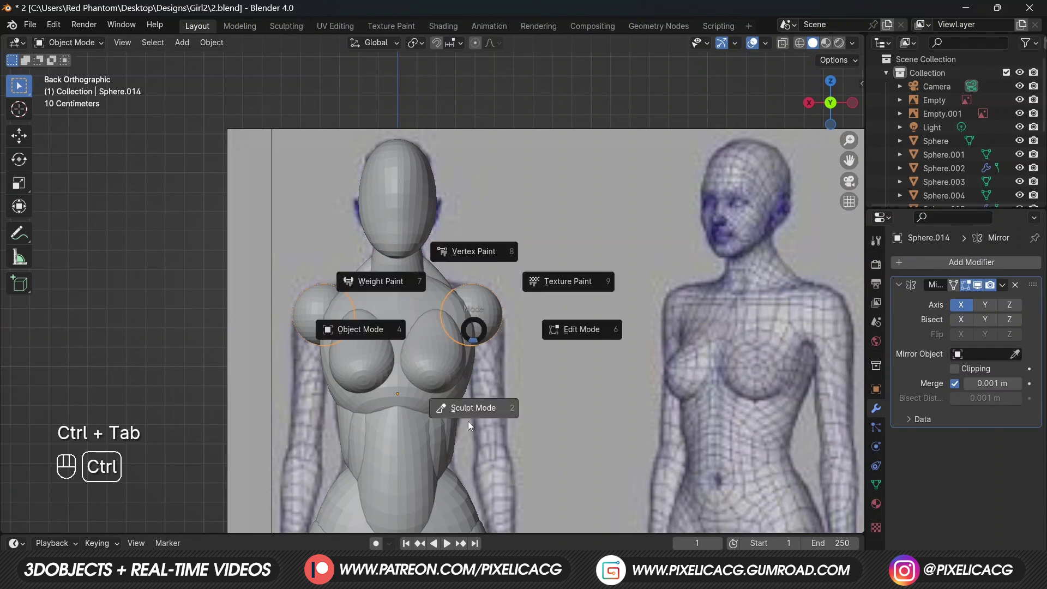
left_click(468, 420)
key("f")
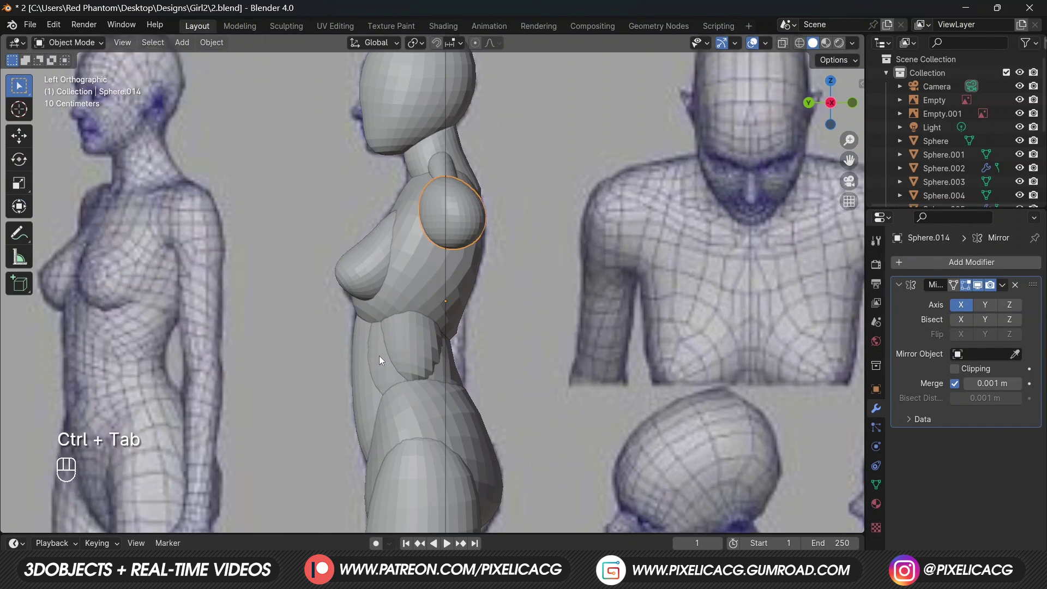
Step: Duplicate the front abdomen piece and place the copy at the lower back
left_click(361, 368)
key("shift+d")
left_click(413, 353)
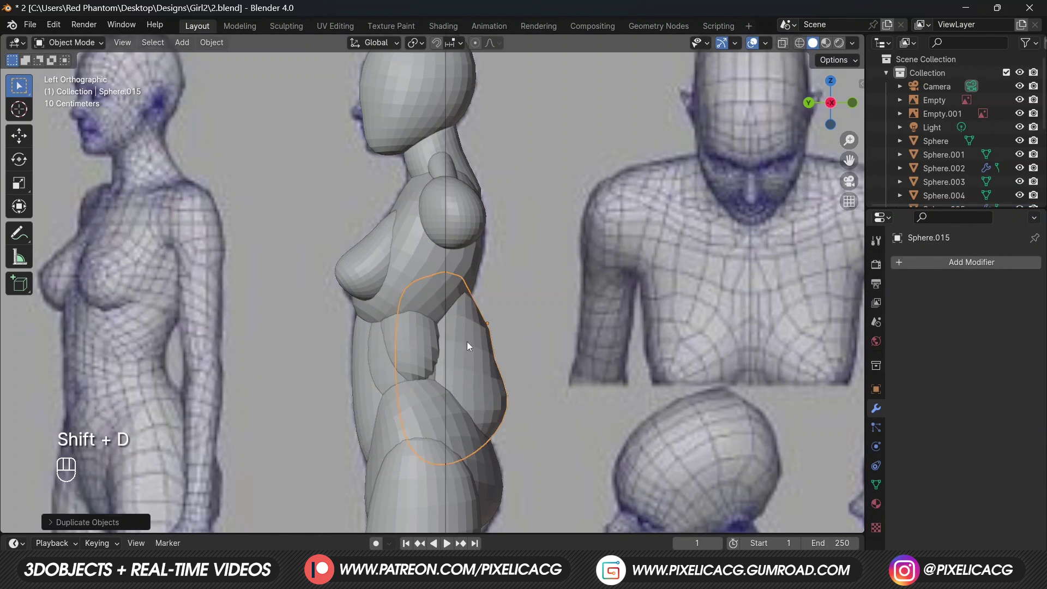
Step: Scale down the lower-back copy's mesh, adjust its height along Z, rotate it and fit it against the spine
key("Tab")
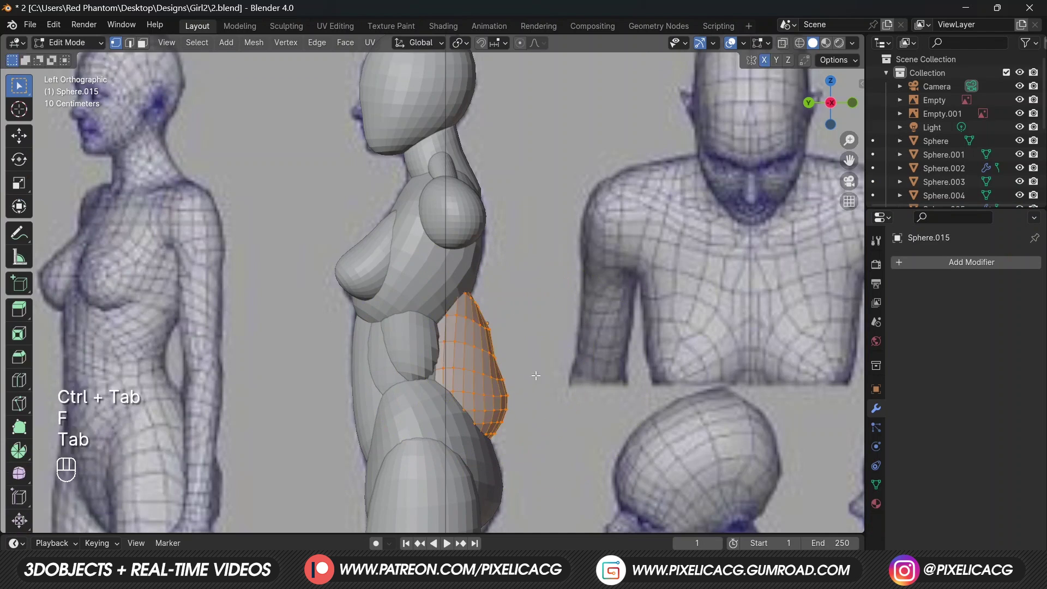
key("s")
left_click(511, 372)
key("s")
key("z")
key("r")
left_click(528, 382)
key("s")
key("g")
left_click(531, 380)
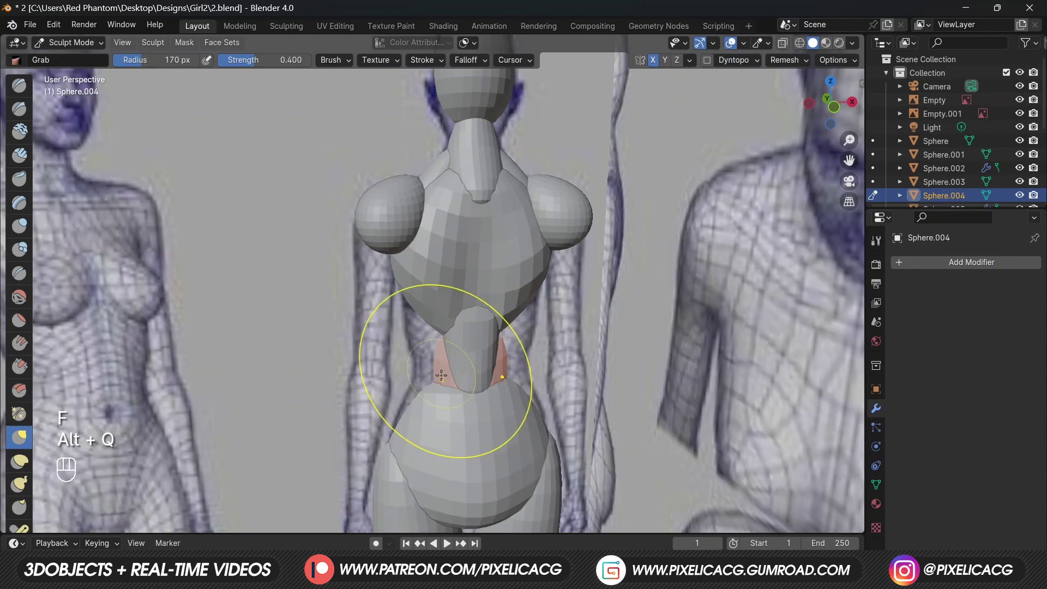
Step: Switch sculpting between the waist pieces and refine them with Grab brushes of 170 and 131 px
mouse_move(491, 339)
middle_mouse_down()
mouse_move(535, 376)
mouse_move(575, 371)
mouse_move(471, 381)
middle_mouse_up()
key("f")
left_click(449, 380)
key("alt+q")
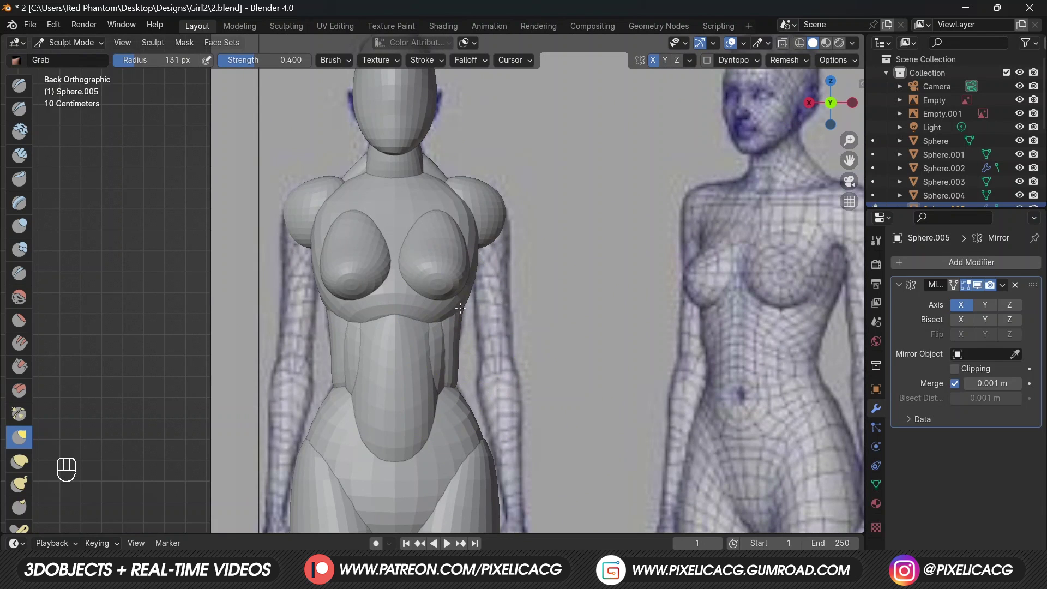
key("alt+q")
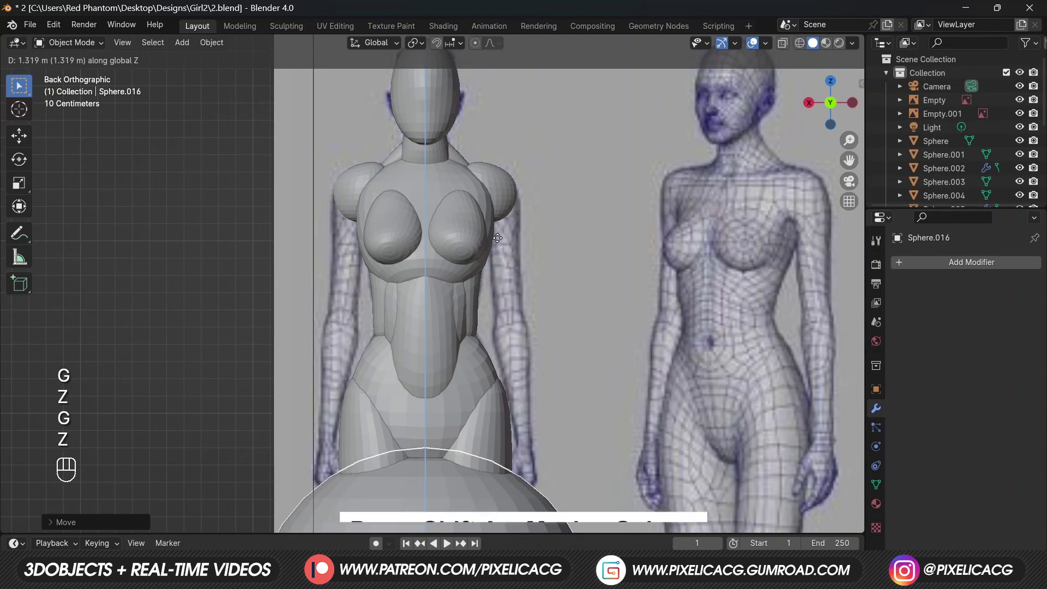
Step: Add a new sphere, raise it along Z to the waist and scale it down
left_click(512, 203)
key("s")
left_click(474, 293)
key("g")
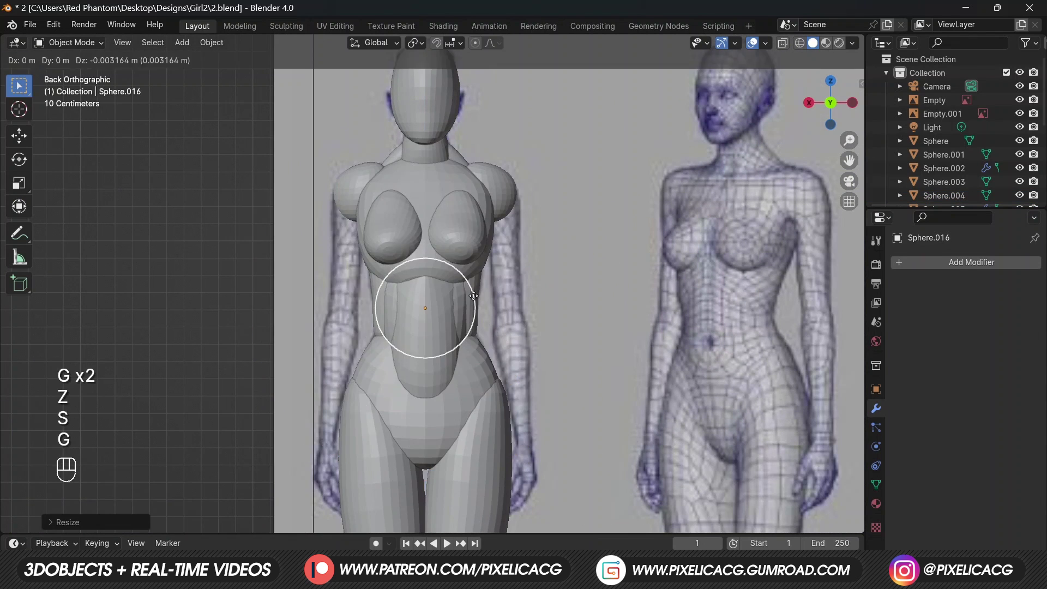
left_click(474, 295)
Step: Scale the new sphere's whole mesh and move it along X to the arm
key("Tab")
key("a")
key("s")
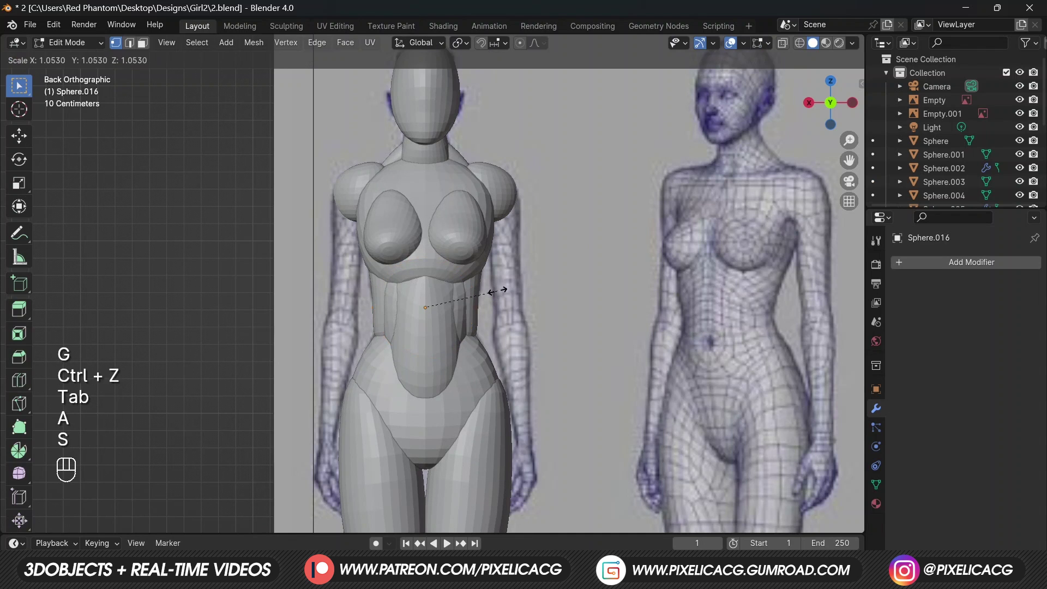
left_click(491, 293)
key("g")
key("z")
key("x")
left_click(589, 281)
Step: Resize the upper-arm mesh to the arm's width and stretch it along Z
key("s")
key("z")
left_click(671, 278)
key("s")
left_click(580, 296)
key("s")
key("z")
left_click(605, 293)
Step: Raise the upper-arm mesh along Z and lengthen it further to span from shoulder to elbow
key("g")
key("z")
left_click(596, 254)
key("s")
key("z")
left_click(626, 278)
key("g")
key("z")
left_click(627, 264)
key("s")
key("z")
left_click(654, 269)
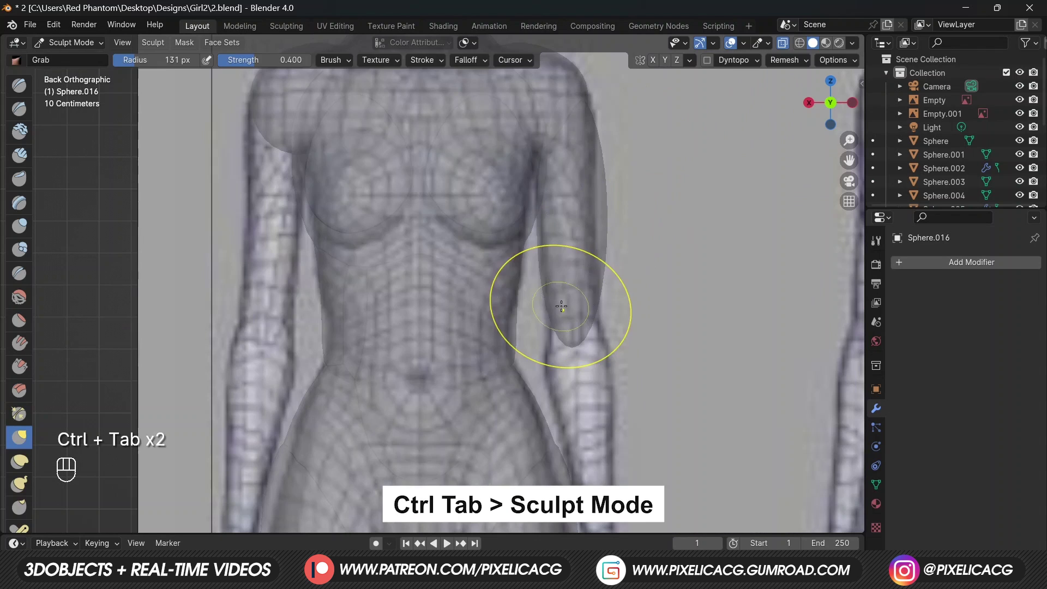
Step: Sculpt the upper arm to the reference outline in back view with a Grab brush enlarged to 243 px, undoing a stroke
key("g")
key("f")
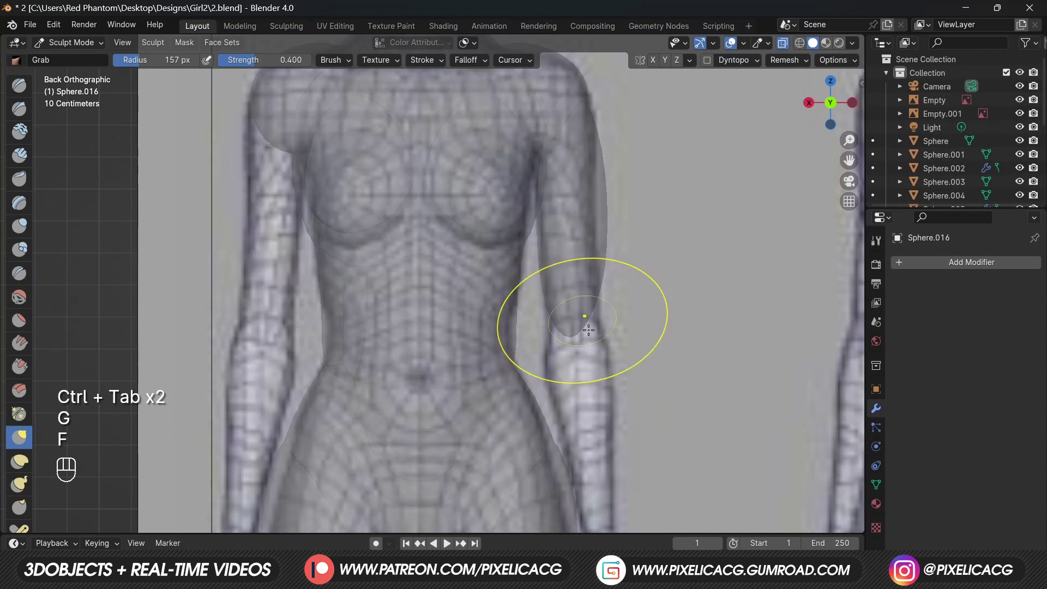
key("ctrl+z")
key("f")
left_click(653, 263)
left_click_drag(619, 222, 612, 221)
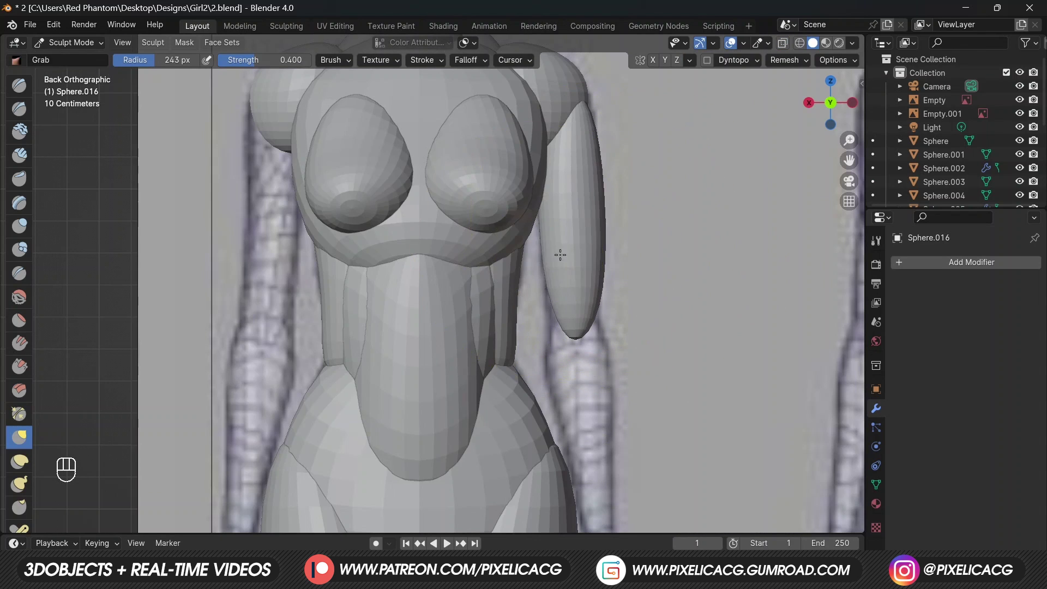
left_click_drag(604, 197, 585, 188)
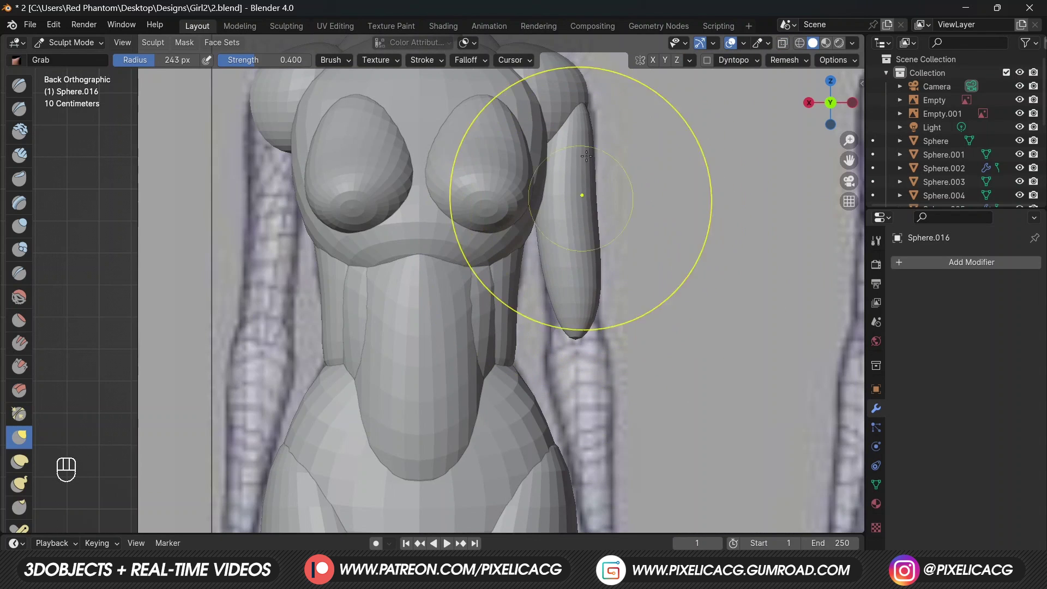
Step: Shape the upper arm in side view with a 248 px Grab brush
middle_click_drag(573, 250, 540, 242, "shift")
key("f")
left_click(649, 223)
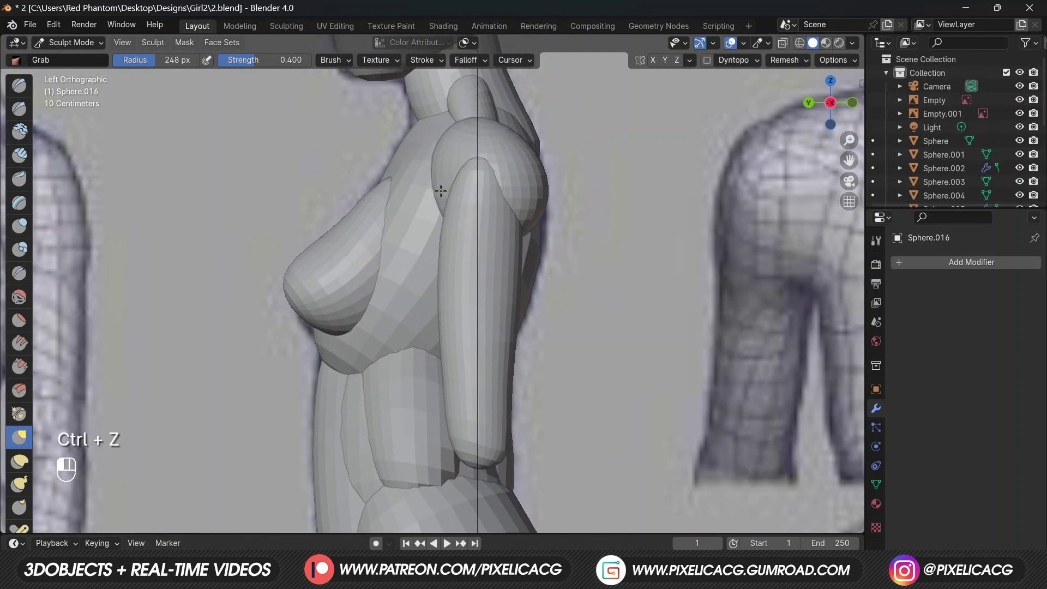
mouse_move(440, 191)
middle_mouse_down()
mouse_move(542, 212)
mouse_move(491, 245)
mouse_move(470, 286)
middle_mouse_up()
Step: Switch sculpting to the shoulder piece, resize the Grab brush to about 177 px and refine it before returning to the upper arm
key("alt+q")
key("f")
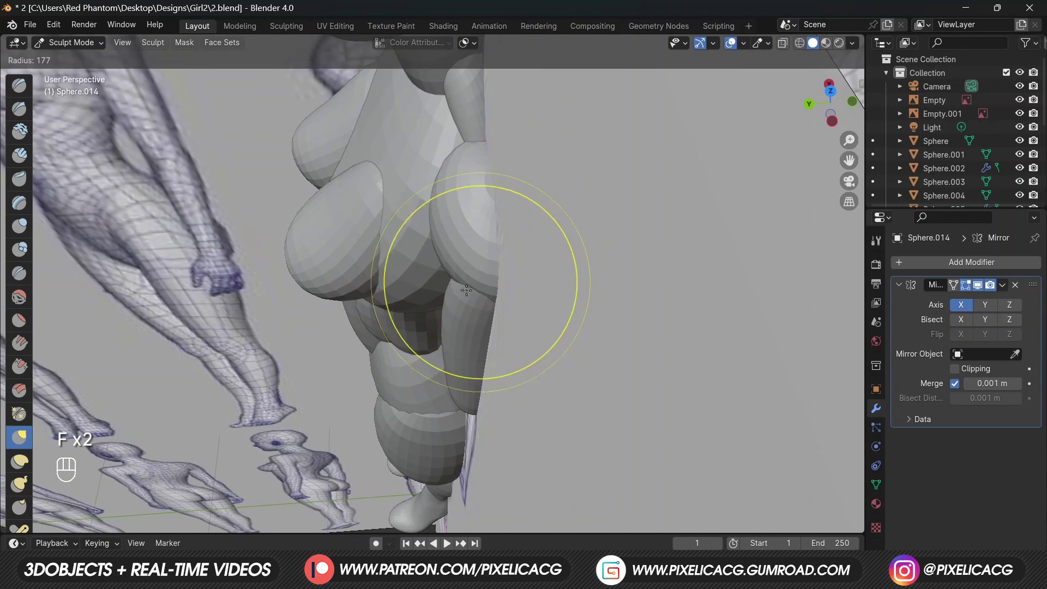
key("alt+q")
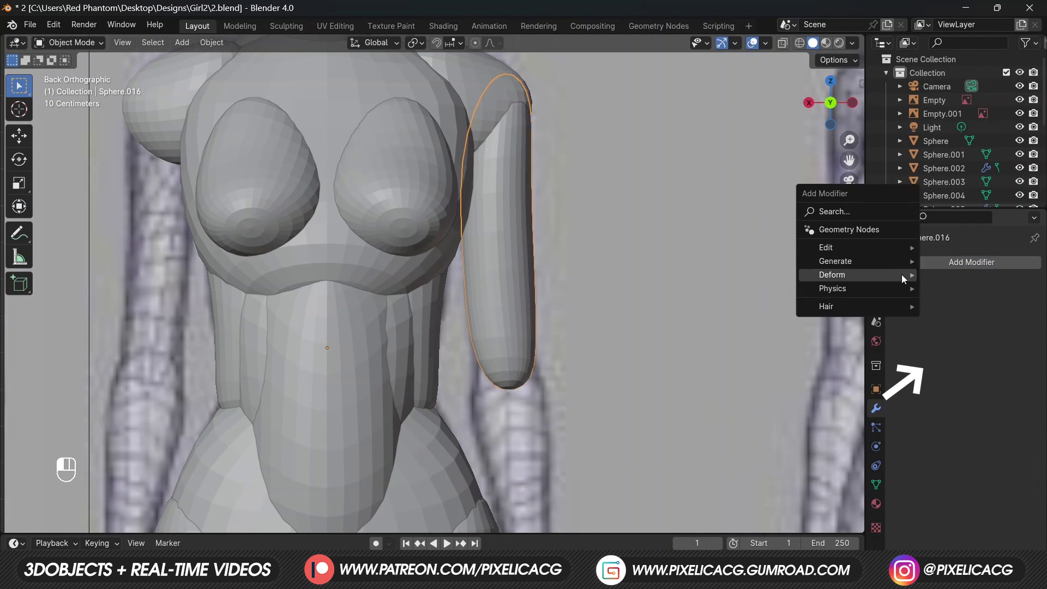
Step: Add a Mirror modifier on the X axis to the upper arm and save the file
mouse_move(872, 261)
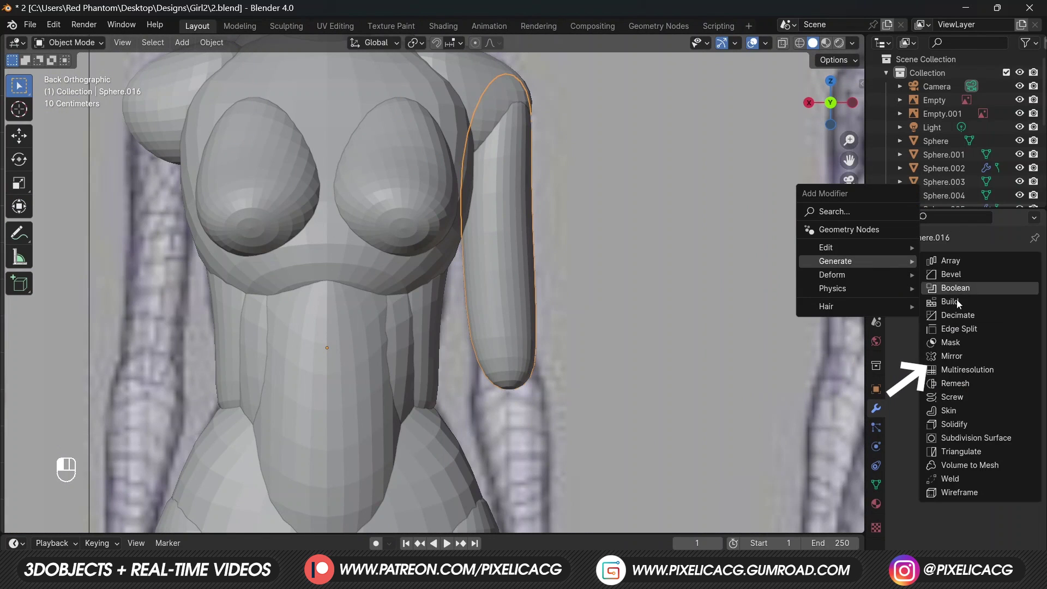
left_click(935, 313)
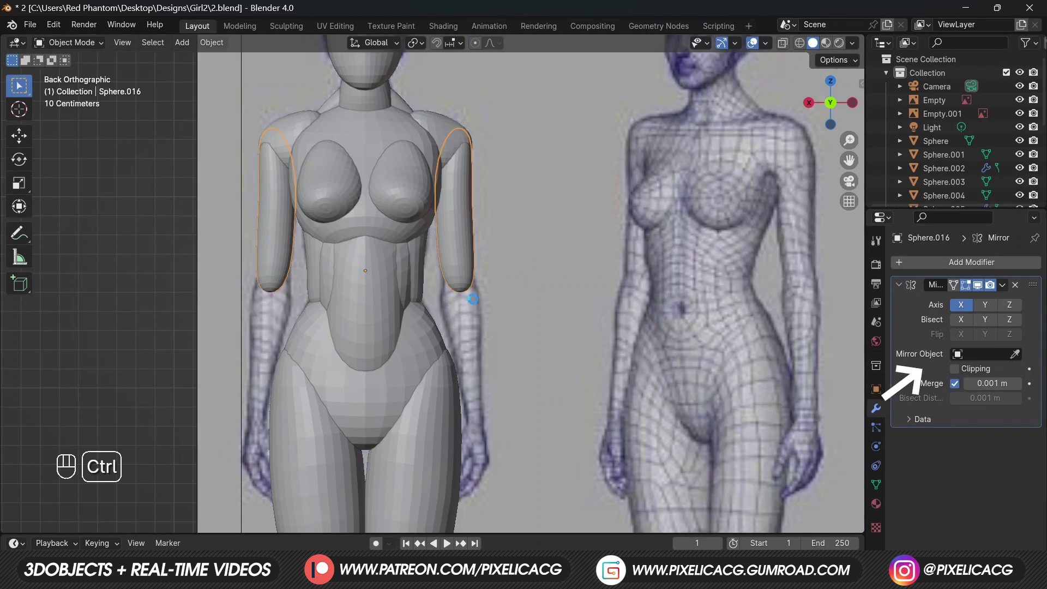
key("ctrl+s")
Step: Duplicate the mirrored upper arm in place and move the copy's mesh down along Z to form the forearm
middle_click_drag(460, 339, 512, 254, "shift")
key("shift+d")
key("Escape")
key("Tab")
key("a")
key("g")
key("z")
left_click(536, 423)
key("g")
left_click(536, 409)
Step: Sculpt the forearm outward along the reference in back view with a Grab brush resized to 137 px
key("ctrl+Tab")
key("f")
key("f")
left_click_drag(507, 229, 517, 230)
middle_click_drag(649, 288, 523, 298)
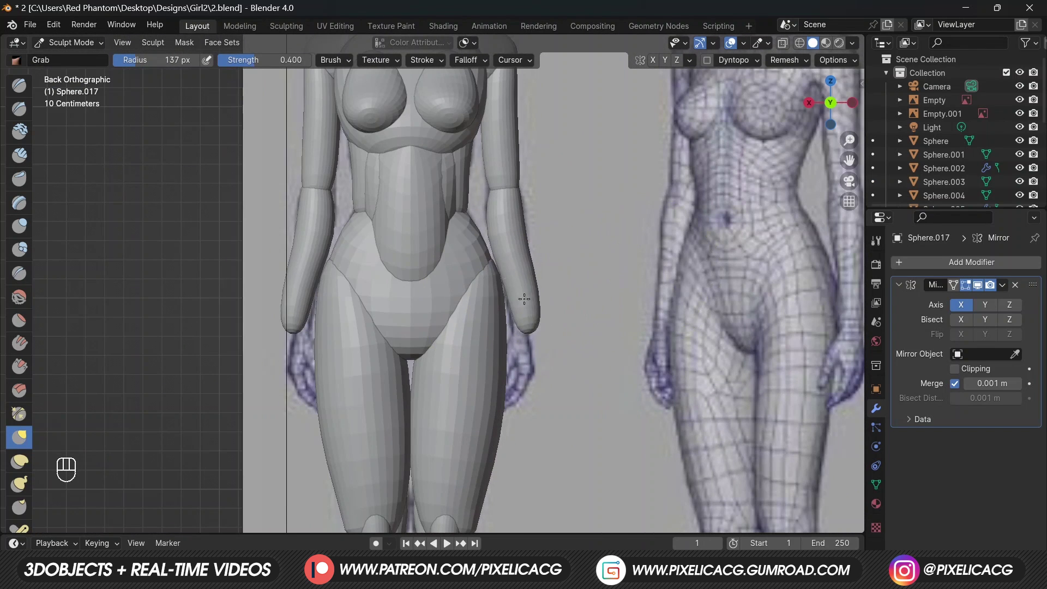
Step: Pull the wrist end of the forearm inward and refine the forearm in side view with a 176 px Grab brush
key("f")
left_click(565, 261)
left_click_drag(530, 280, 513, 283)
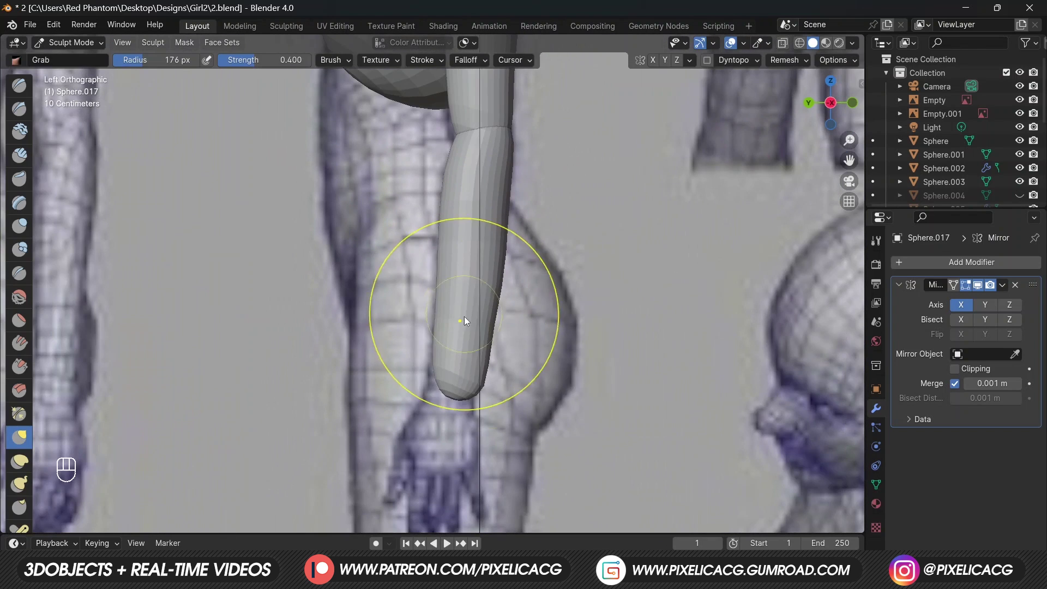
key("f")
key("f")
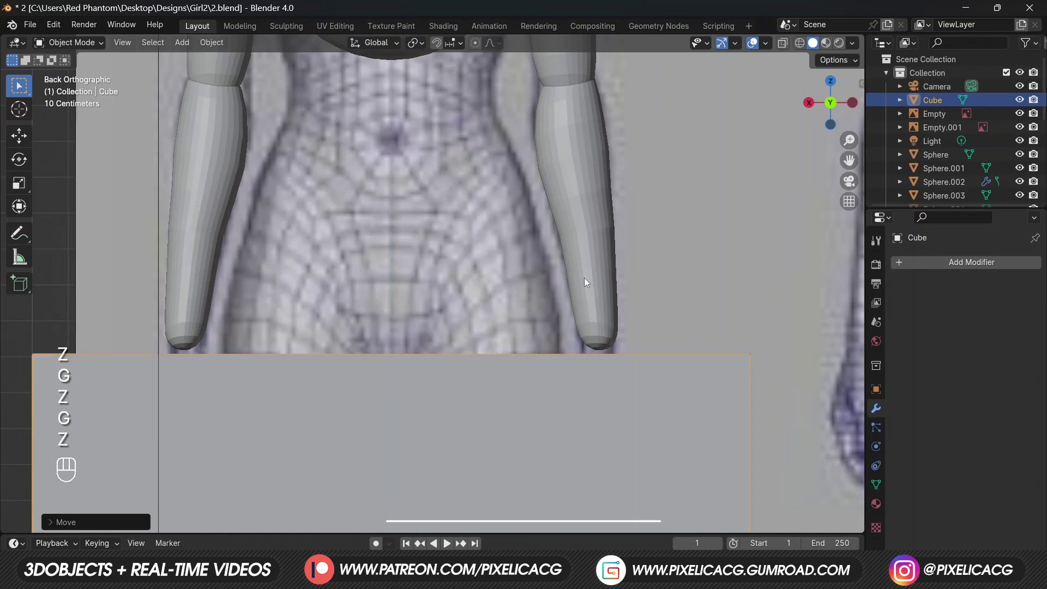
Step: Move the new cube along Z to hand height, scale it down and narrow it along X
key("g")
key("z")
left_click(575, 205)
key("g")
key("z")
left_click(621, 188)
key("s")
left_click(459, 360)
key("s")
key("x")
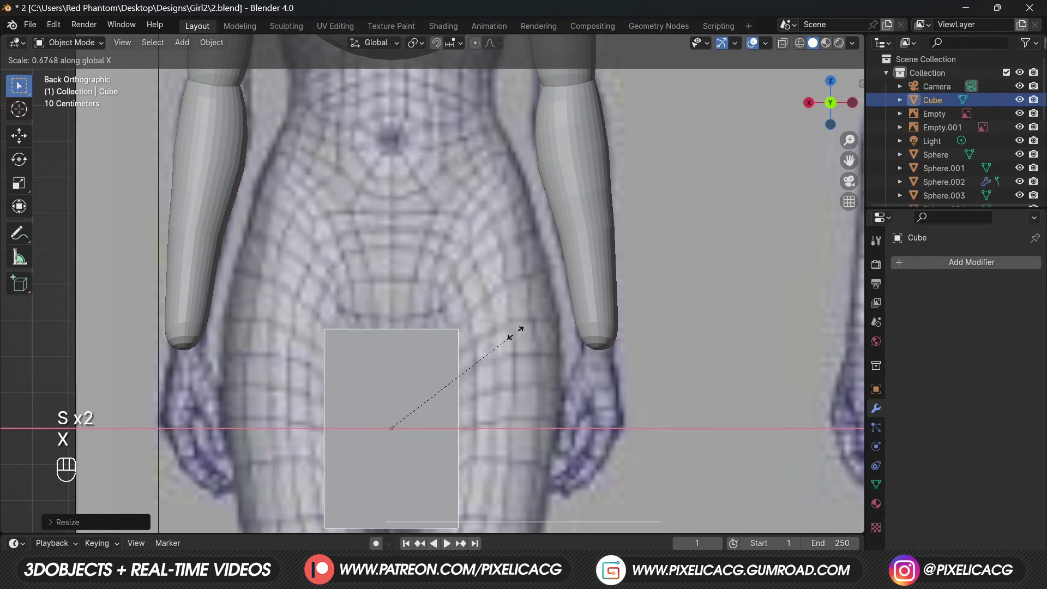
left_click(529, 327)
key("g")
key("x")
key("ctrl+z")
Step: Move the cube's whole mesh along X to the hand below the forearm
key("Tab")
key("a")
key("g")
key("x")
left_click(700, 317)
Step: Scale down the palm block's mesh, rotate it and position it under the wrist in side view
middle_click_drag(633, 368, 551, 322, "shift")
middle_click_drag(551, 321, 551, 297, "ctrl")
key("s")
left_click(561, 343)
key("g")
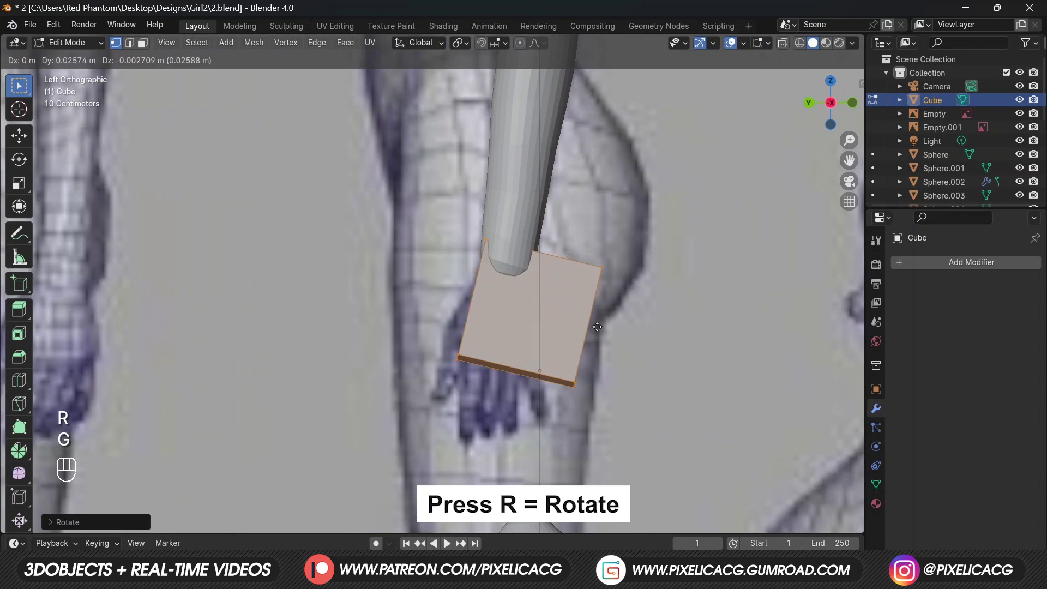
left_click(572, 325)
Step: Resize the palm block and rotate its mesh about Z to align with the reference hand
key("s")
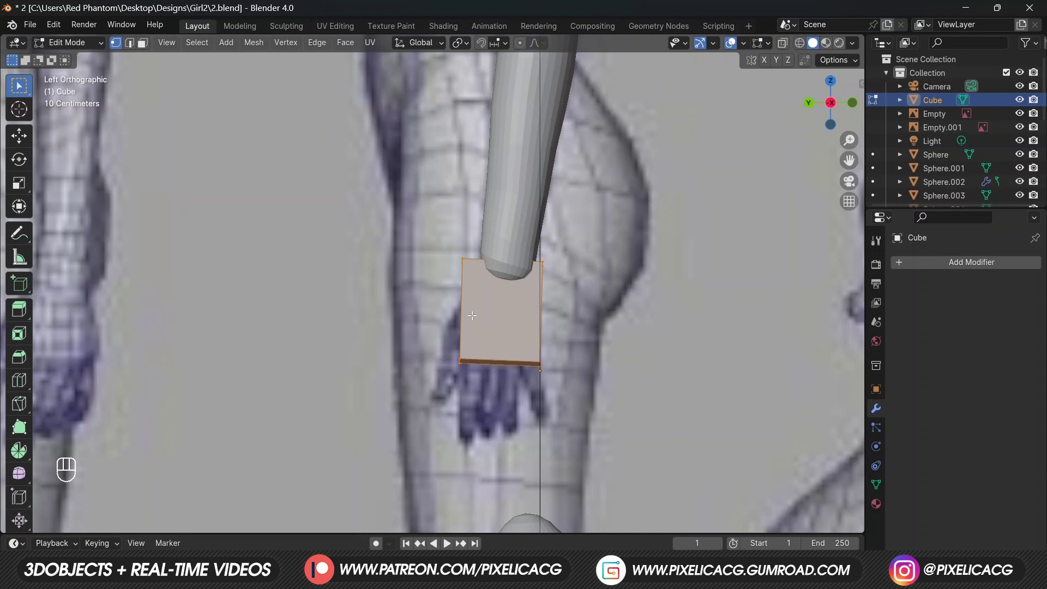
key("r")
key("z")
left_click(605, 322)
Step: Add several loop cuts across the palm block
key("ctrl+r")
left_click(570, 322)
left_click(561, 284)
key("ctrl+r")
left_click(548, 314)
key("ctrl+r")
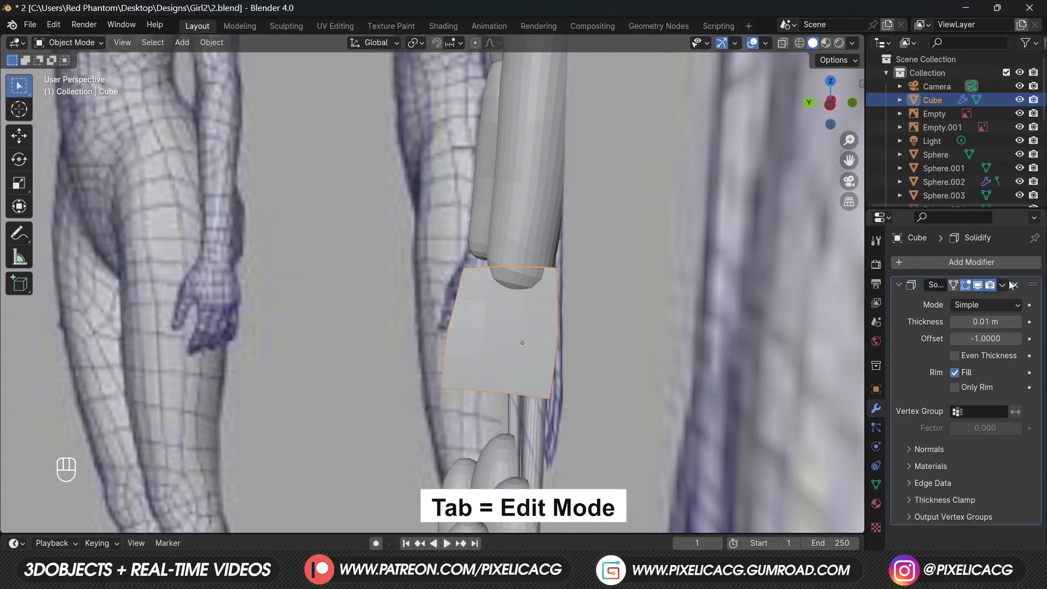
Step: Remove the Solidify modifier from the palm block and add a Subdivision Surface modifier instead
left_click(1013, 283)
key("ctrl+x")
left_click(978, 266)
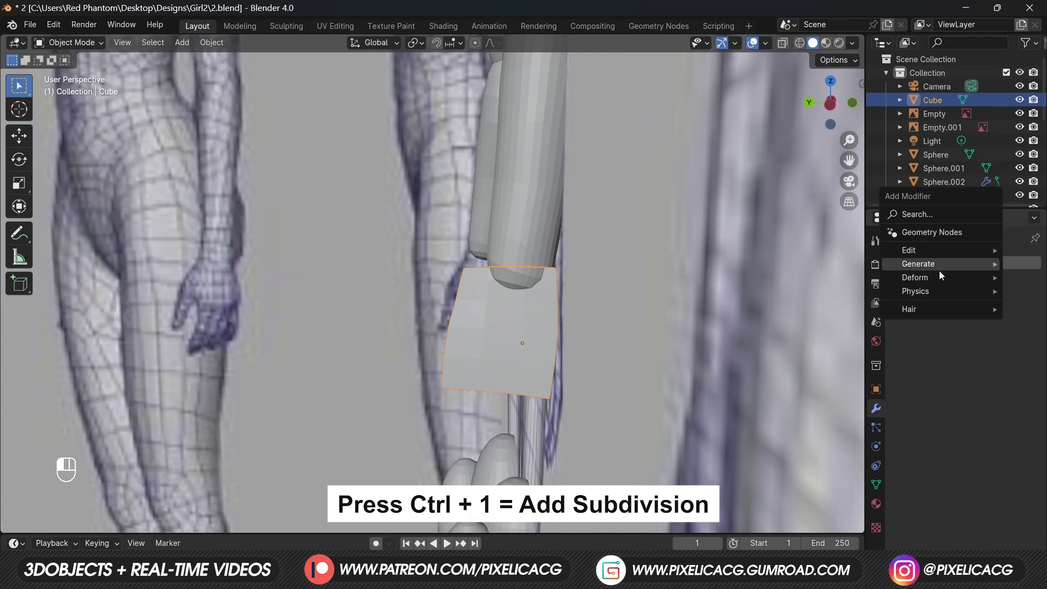
mouse_move(926, 263)
left_click(819, 436)
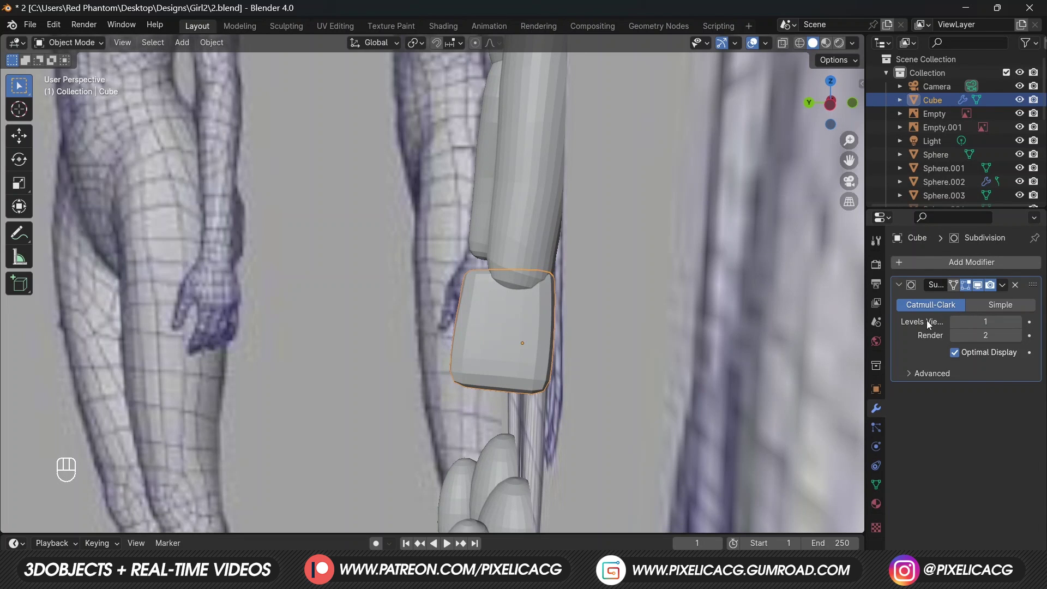
Step: Apply the palm block's Subdivision Surface modifier and reshape the palm in Sculpt Mode with the Grab brush to match the reference hand
key("ctrl+a")
key("ctrl+Tab")
middle_click_drag(472, 279, 460, 324, "alt")
middle_click_drag(527, 360, 512, 297, "alt")
key("f")
key("f")
left_click(538, 357)
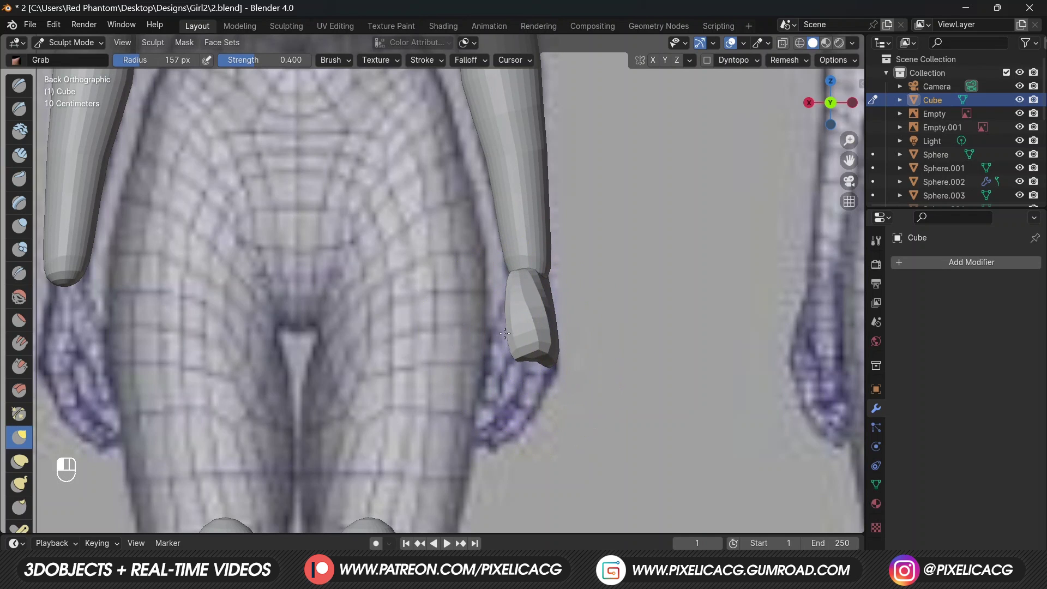
key("f")
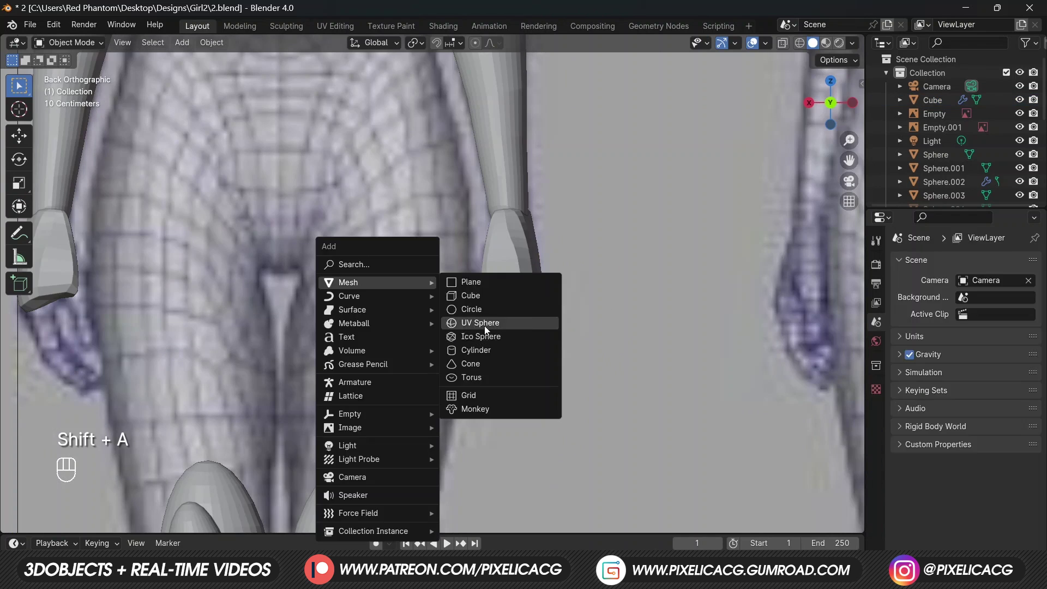
Step: Add a UV sphere for the thumb and raise it along Z from the floor toward the hands
left_click(484, 326)
key("g")
key("z")
key("g")
key("g")
key("g")
key("z")
left_click(525, 194)
key("g")
key("z")
key("g")
key("z")
Step: Scale the new sphere down and move it along Z to hand height
key("s")
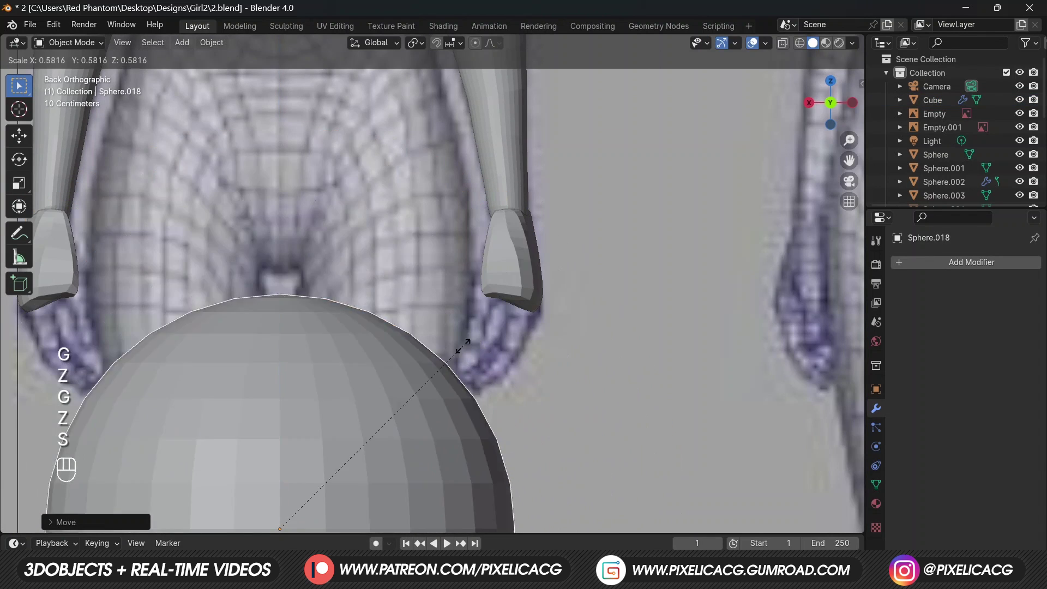
key("g")
key("z")
key("s")
left_click(347, 325)
Step: Move the whole sphere mesh along X to the hand in Edit Mode, then stretch it along Z and tilt it
key("Tab")
key("a")
key("g")
key("x")
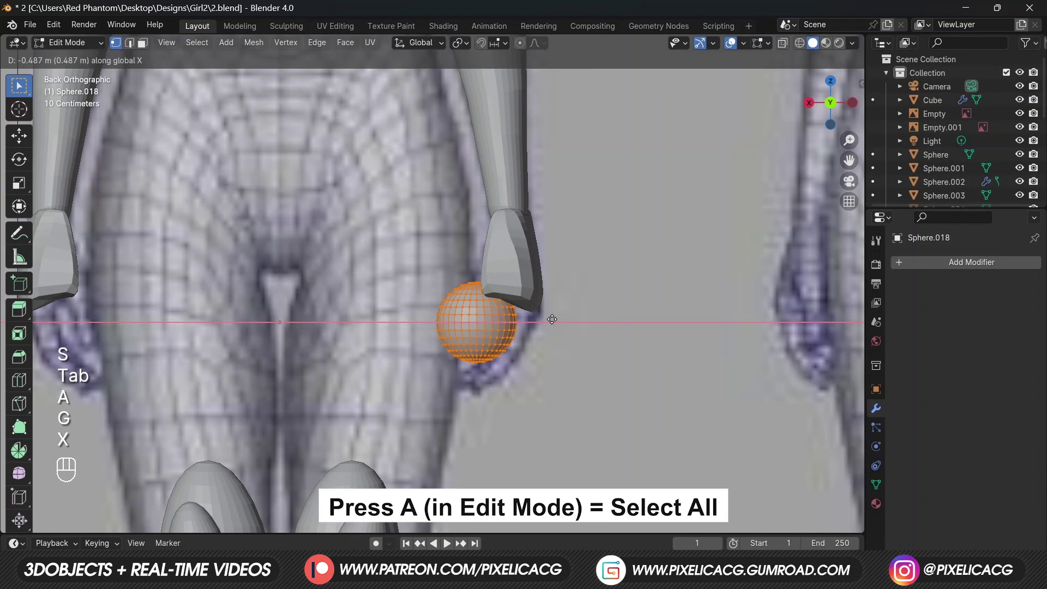
left_click(547, 322)
key("s")
key("z")
left_click(594, 317)
key("r")
left_click(580, 344)
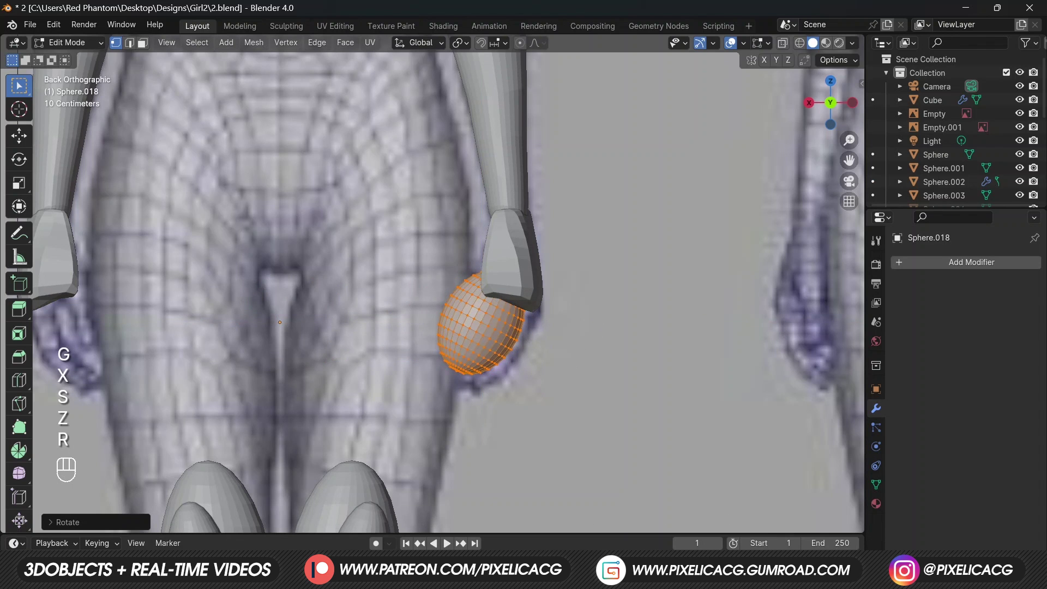
Step: Shrink the thumb sphere's mesh and position and rotate it beside the palm in the back view
key("s")
key("z")
key("s")
left_click(535, 304)
key("s")
key("r")
key("g")
left_click(549, 276)
key("r")
left_click(549, 289)
Step: Adjust the thumb's length along Z, then rotate and move it against the palm's inner edge
key("s")
key("z")
key("r")
left_click(552, 324)
key("g")
left_click(572, 311)
Step: Move, rotate and scale the thumb mesh in the side view so it sits at the palm's front edge
middle_click_drag(572, 311, 416, 310, "alt")
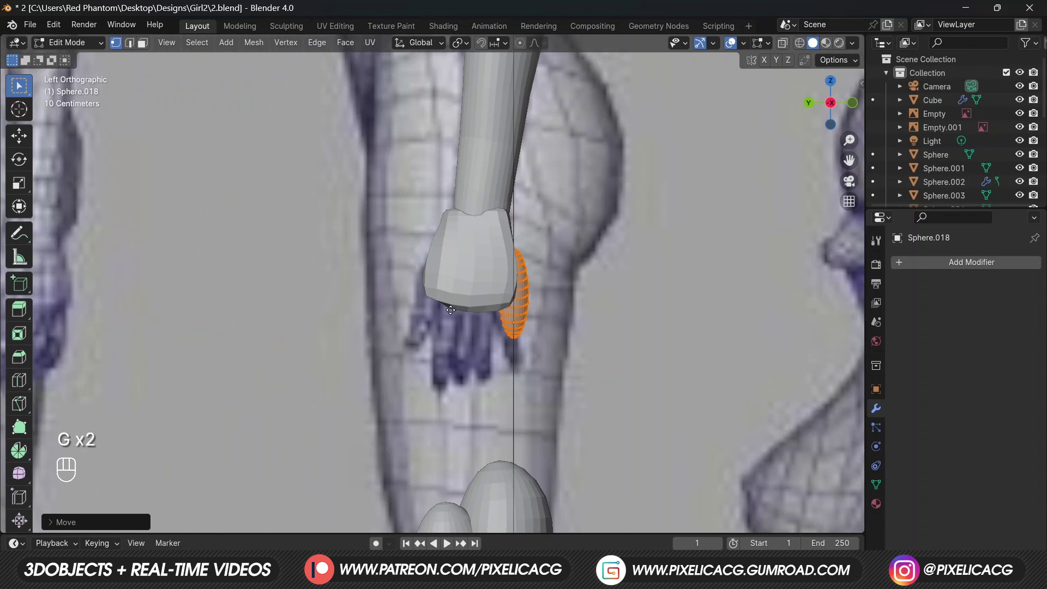
key("g")
key("x")
left_click(360, 327)
key("r")
key("s")
left_click(376, 322)
key("g")
left_click(432, 306)
Step: Sculpt the thumb's shape with a resized Grab brush to follow the reference hand
key("ctrl+Tab")
left_click(432, 385)
scroll(363, 398, "up", 4)
key("f")
key("f")
left_click(457, 297)
left_click_drag(470, 250, 495, 249)
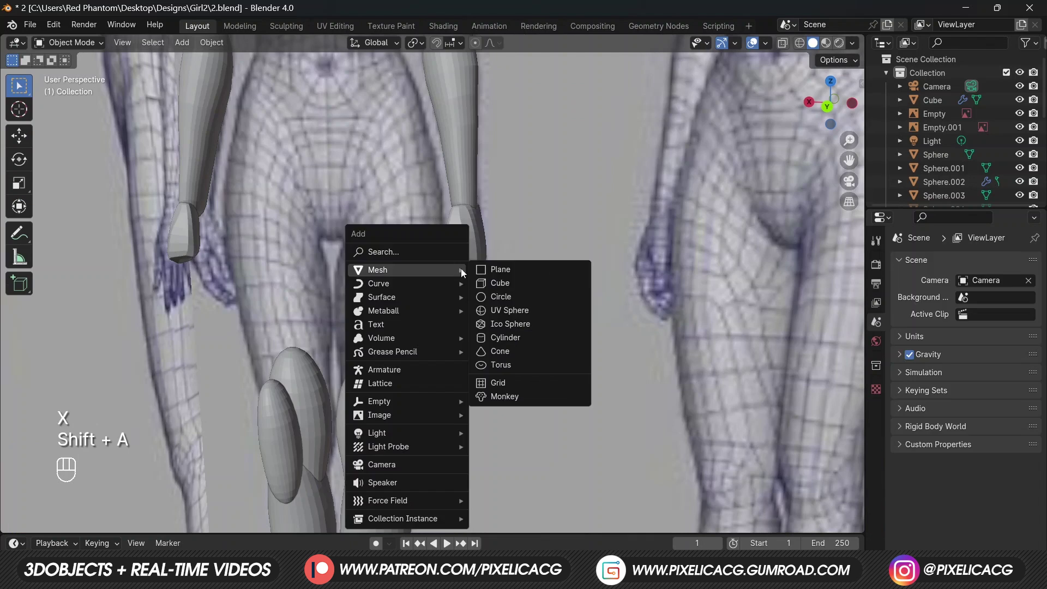
Step: Add another UV sphere for the first finger and move its whole mesh along X toward the hand
left_click(499, 315)
key("ctrl+z")
key("ctrl+z")
key("Tab")
key("a")
key("g")
key("x")
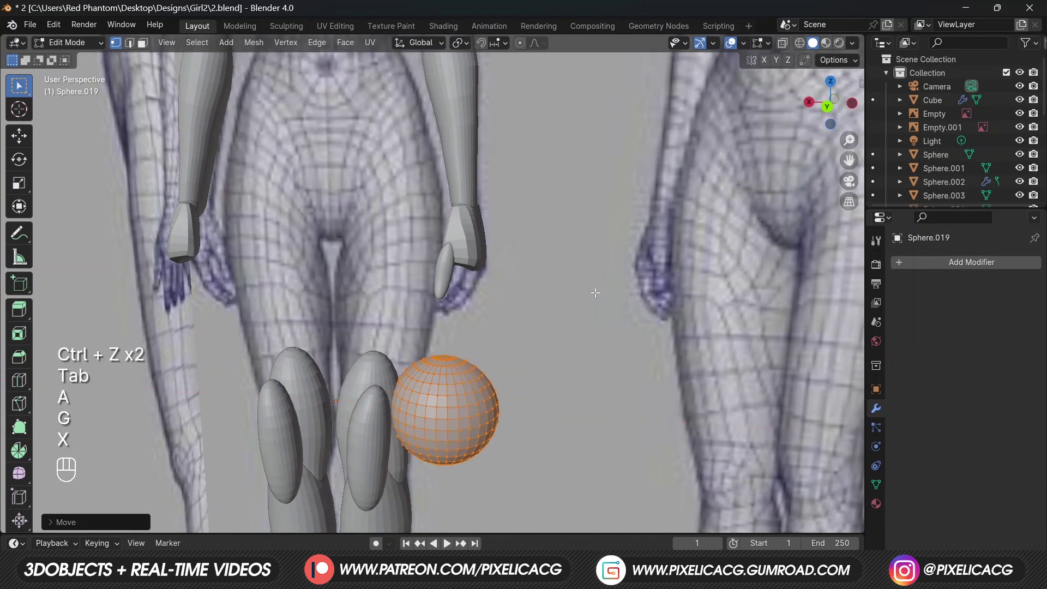
Step: Scale the finger sphere down and move it along X and Y to the front of the palm's lower edge
key("s")
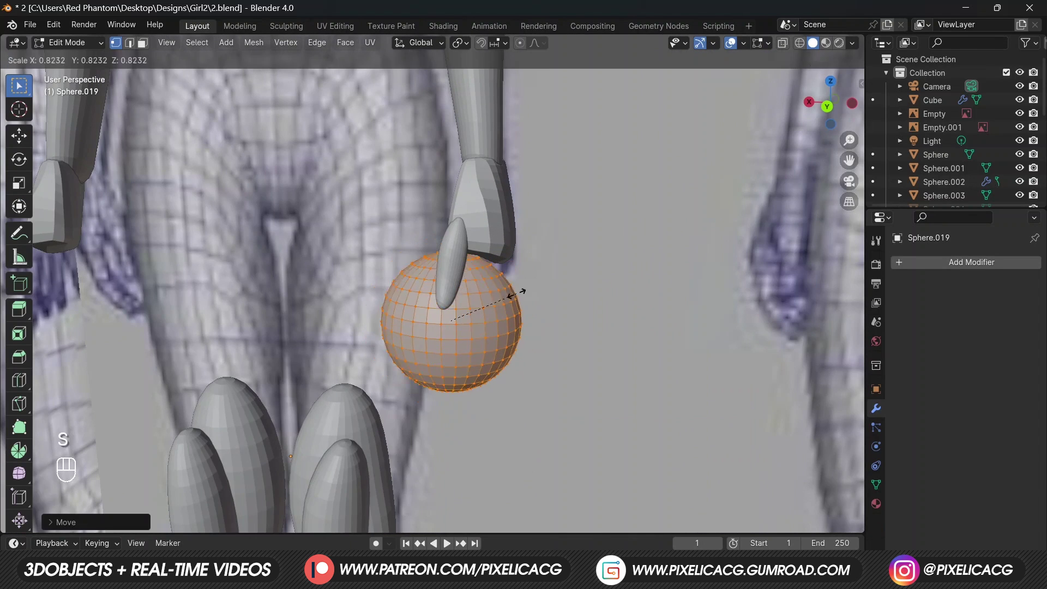
left_click(472, 312)
key("g")
key("x")
key("g")
key("y")
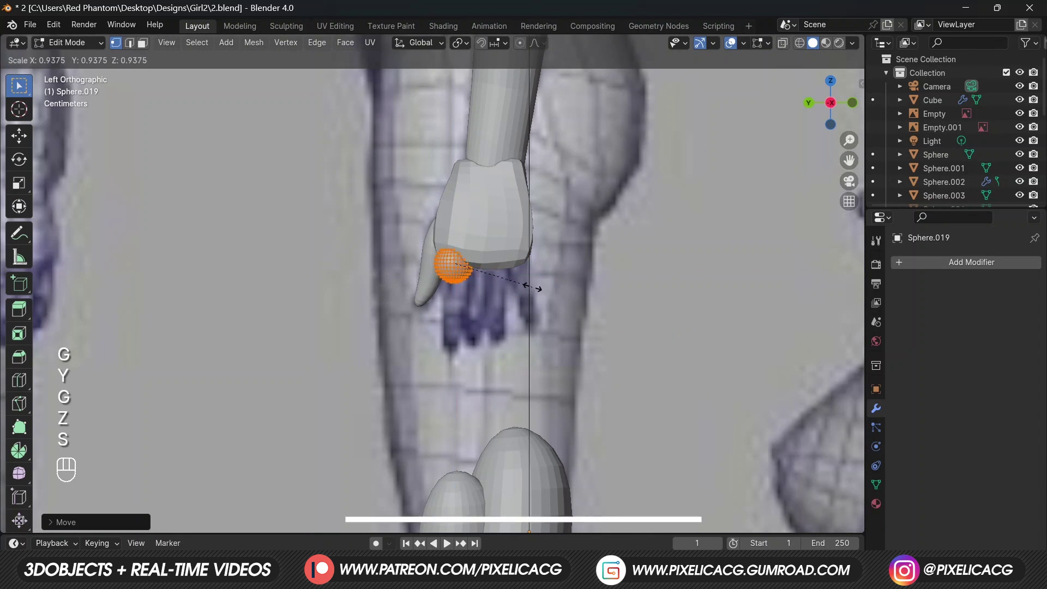
Step: Stretch the small sphere along Z into a slim finger segment and place it below the palm
key("s")
key("z")
key("g")
left_click(598, 306)
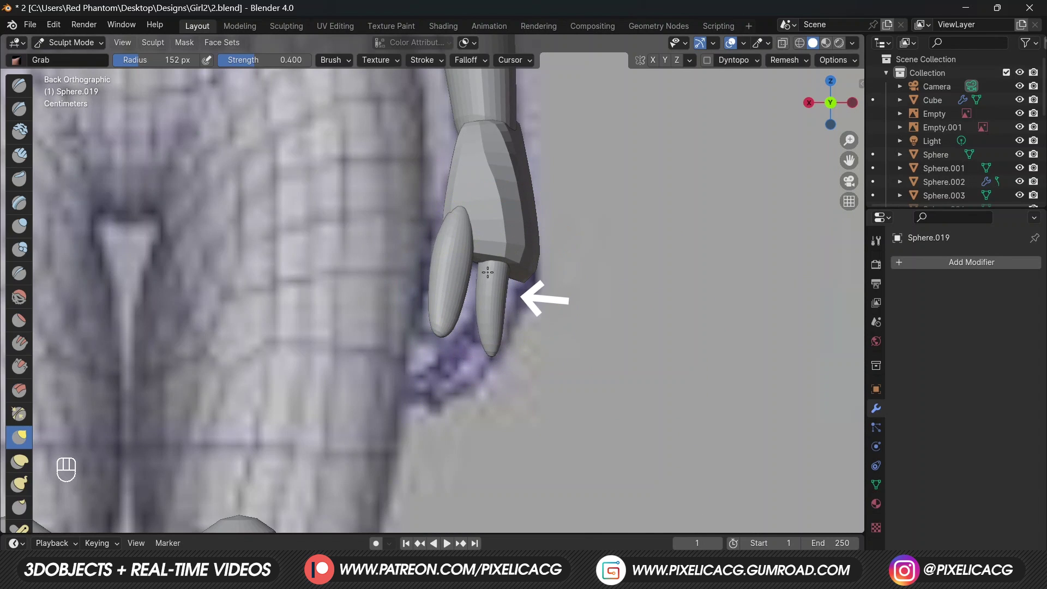
Step: Duplicate the upper finger segment, then rotate and move the copy's mesh to form the bent lower segment
key("ctrl+Tab")
middle_click_drag(538, 345, 592, 300, "shift")
key("shift+d")
key("Escape")
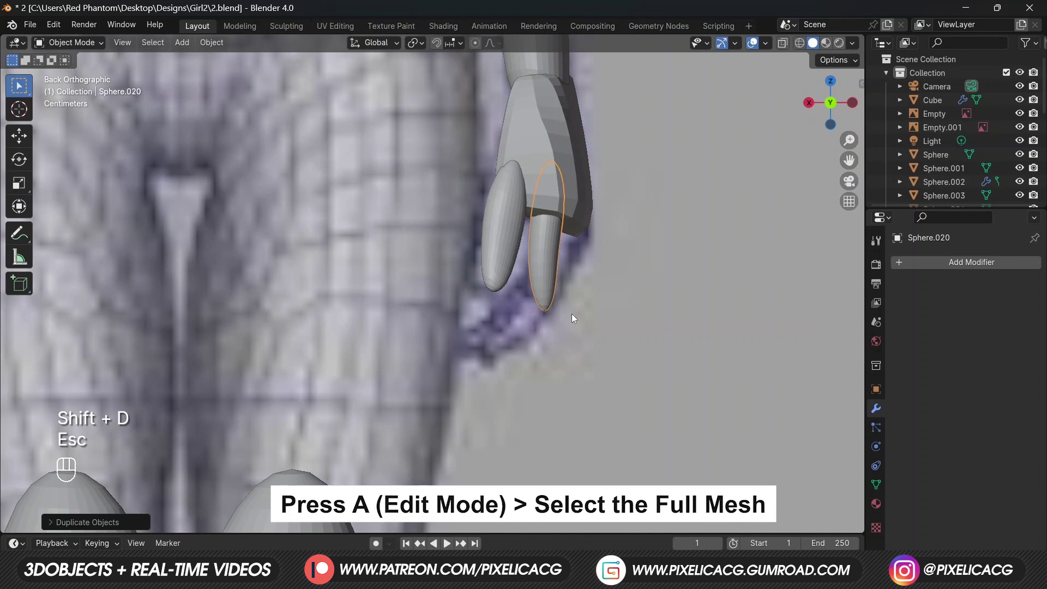
key("Tab")
key("r")
left_click(556, 350)
key("g")
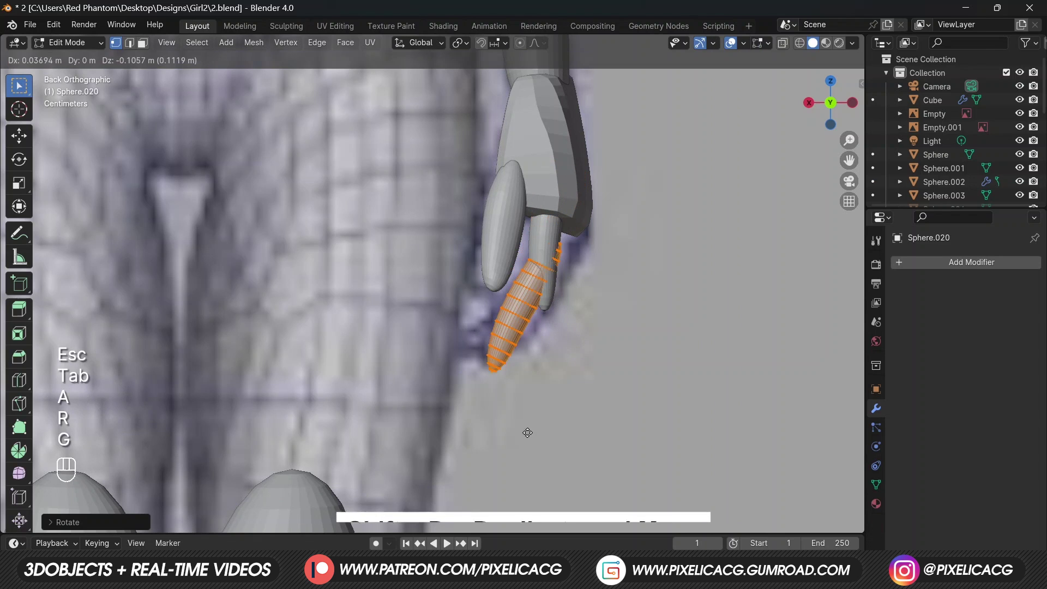
key("g")
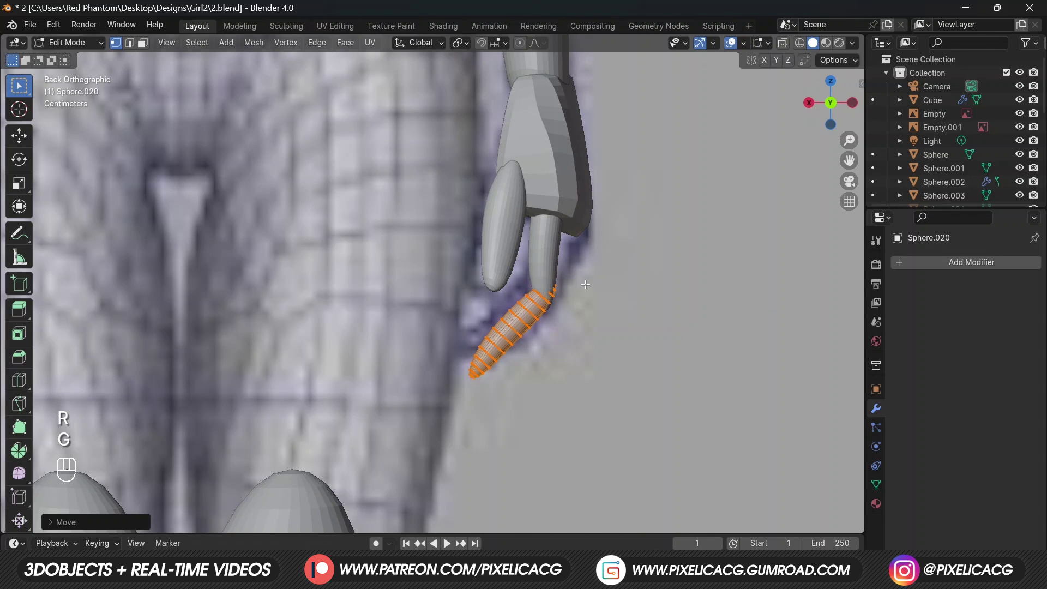
Step: Duplicate the finger and move the copy's mesh along Y to the next finger position under the palm
key("Tab")
key("shift+d")
key("Escape")
key("Escape")
middle_click_drag(556, 256, 668, 305)
key("Tab")
key("g")
key("a")
key("g")
key("x")
key("y")
left_click(628, 317)
Step: Fine-tune the copied finger's position along Y and X and rotate it about Z
key("g")
key("x")
key("y")
left_click(616, 305)
key("g")
key("y")
left_click(635, 286)
key("g")
key("x")
key("r")
key("z")
left_click(639, 280)
Step: Duplicate the finger again and shift the new copy's mesh along Y to the following finger position
key("Tab")
key("shift+d")
key("Escape")
key("Tab")
key("a")
key("g")
key("x")
key("y")
left_click(689, 316)
Step: Rotate the newest finger about Z and adjust its position along the palm's lower edge
key("r")
key("z")
left_click(683, 335)
key("g")
key("y")
key("x")
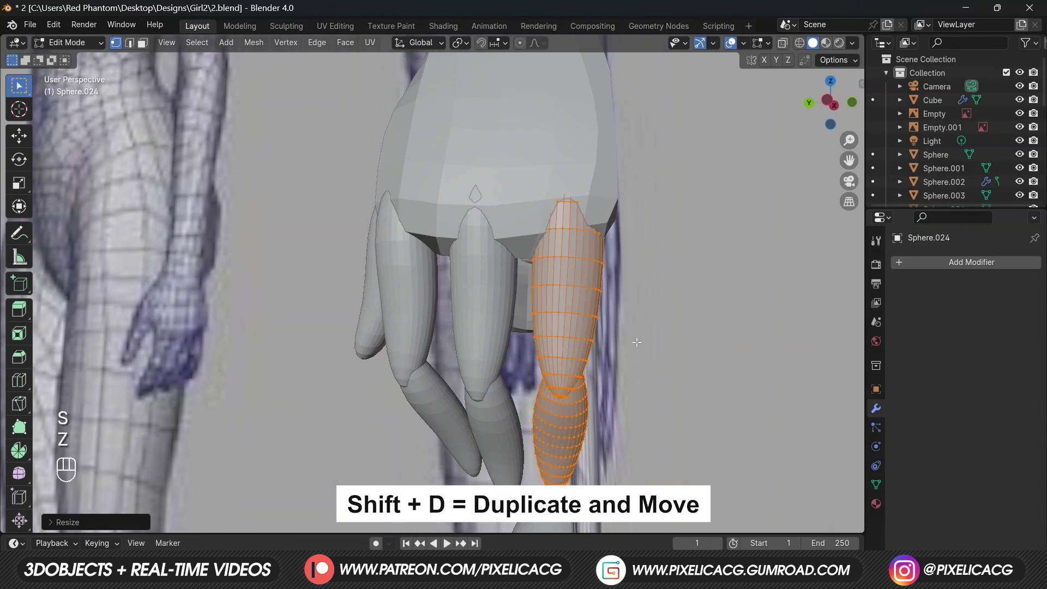
Step: Rotate and move the last finger's mesh from an edge-on view to line it up with the palm
key("shift+d")
middle_click_drag(652, 322, 706, 294)
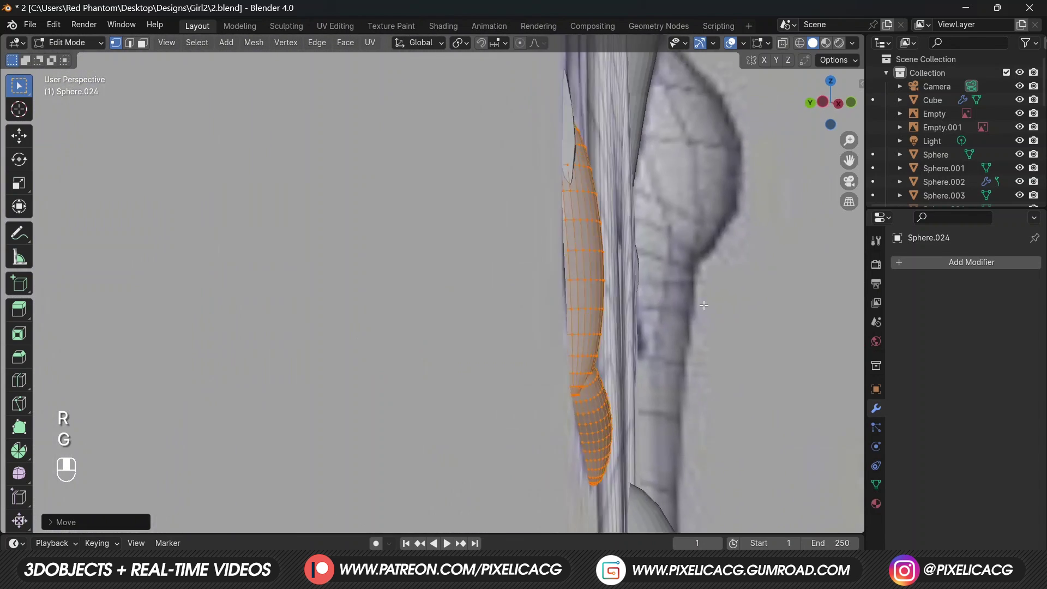
key("r")
left_click(709, 297)
key("g")
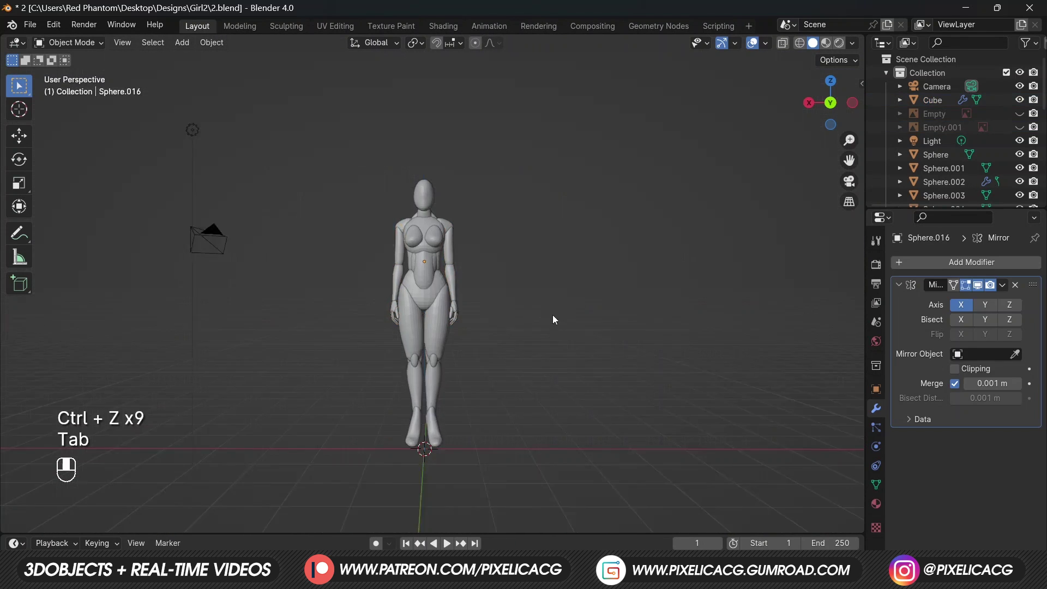
Step: Rotate and move the forearm and hand meshes, and the whole arm with them, outward from the body in the back view
mouse_move(449, 320)
middle_mouse_down("ctrl")
mouse_move(520, 294)
mouse_move(441, 303)
middle_mouse_up("ctrl")
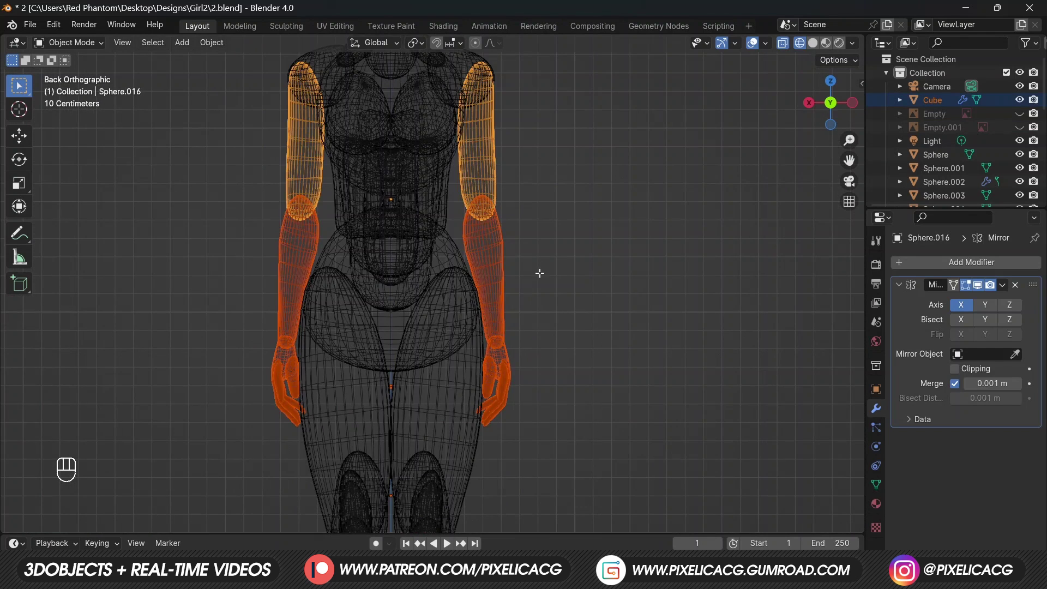
key("Tab")
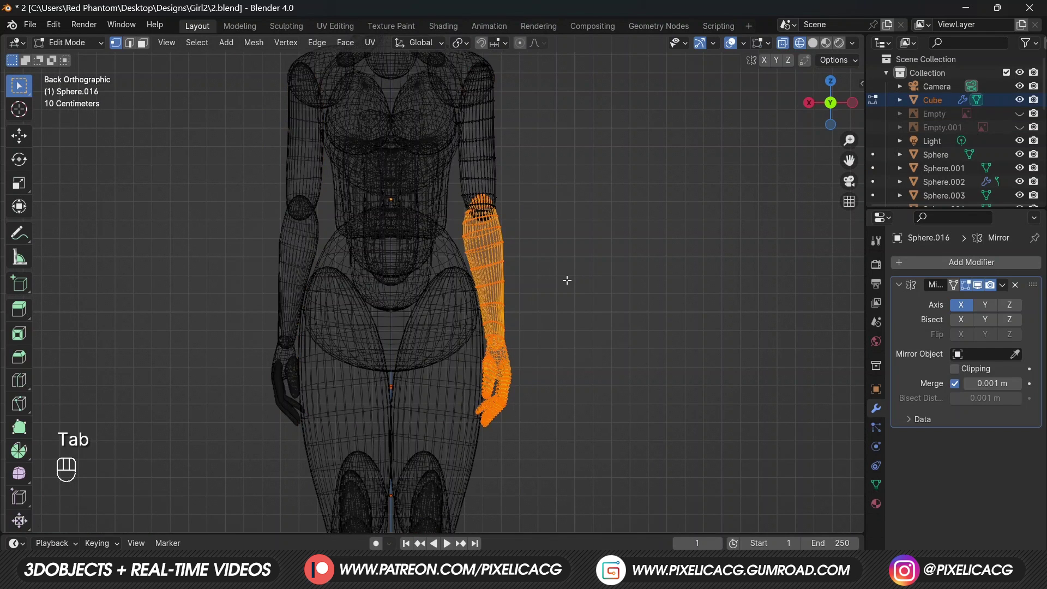
key("g")
key("r")
left_click(621, 265)
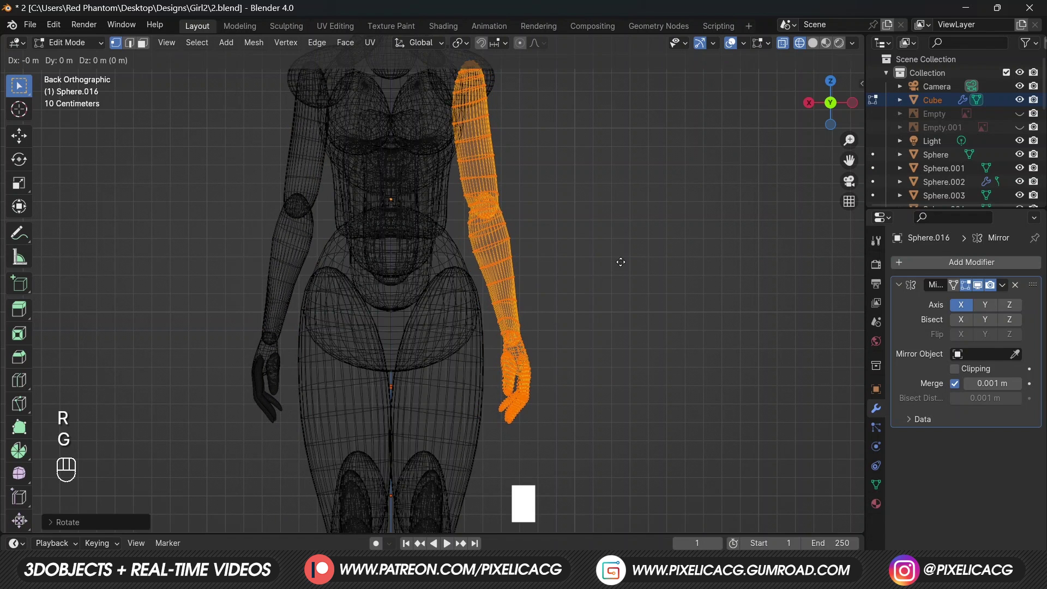
key("g")
left_click(625, 262)
Step: Return to Object Mode and unhide the reference images
key("Tab")
key("ctrl+Tab")
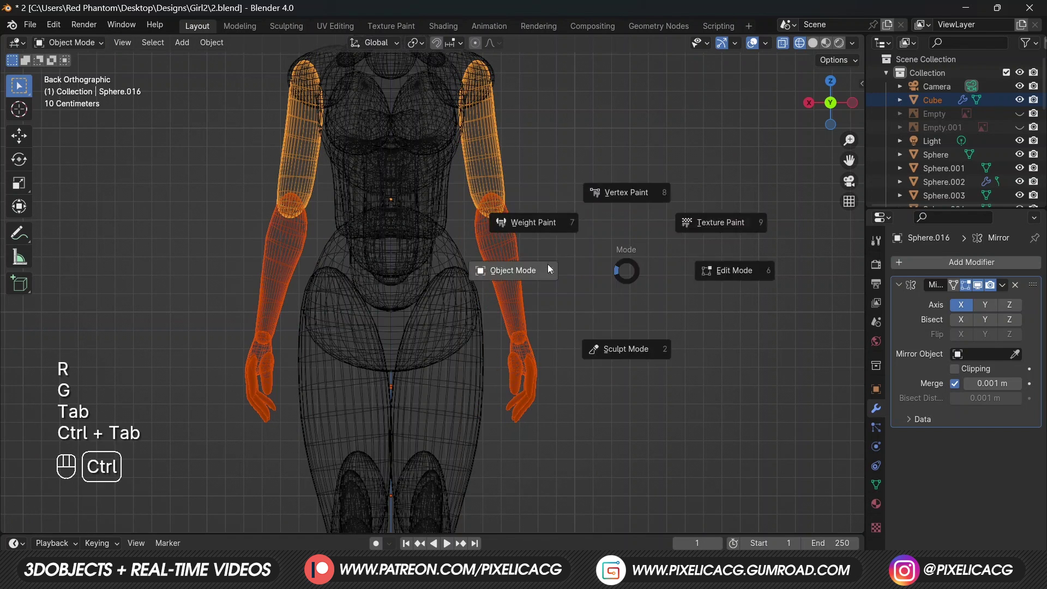
left_click(628, 282)
key("alt+h")
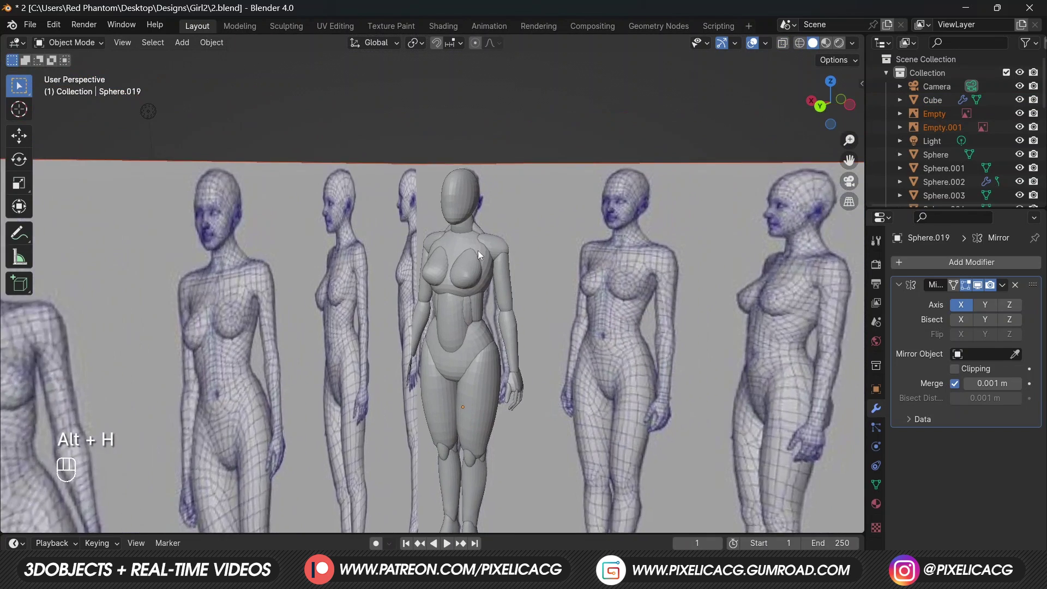
Step: Duplicate the head sphere in place in the back view and select the copy's whole mesh in Edit Mode
middle_click_drag(478, 254, 424, 185, "alt")
middle_click_drag(489, 151, 485, 117, "ctrl")
middle_click_drag(450, 235, 391, 258, "shift")
left_click(390, 259)
key("shift+d")
key("Escape")
key("Escape")
key("Tab")
key("a")
key("g")
key("x")
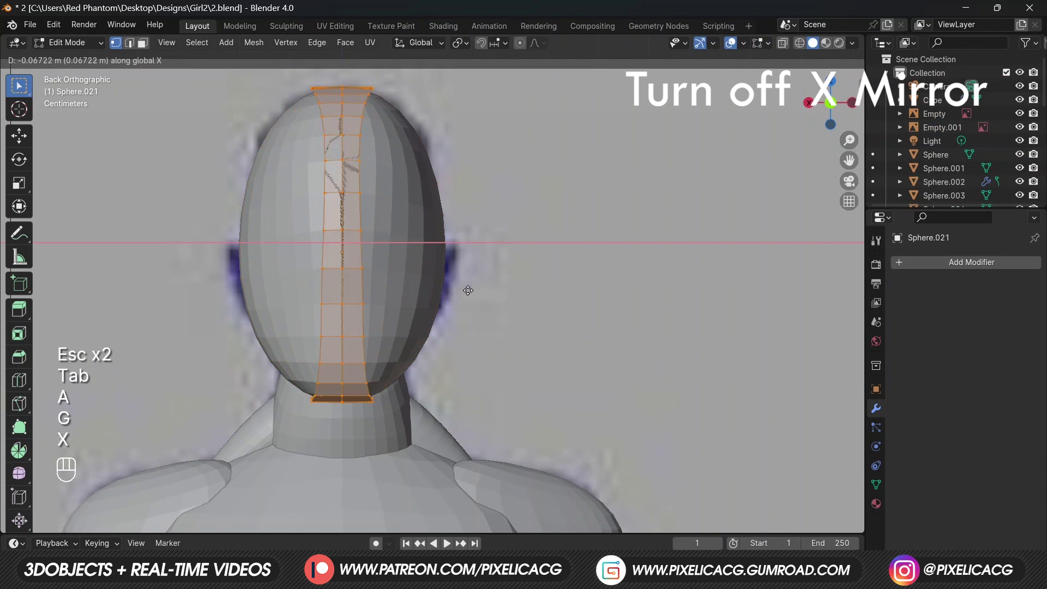
left_click(460, 287)
key("ctrl+z")
Step: With X mirroring off, move the head copy along X, scale it down and flatten it along X into an ear beside the head
key("g")
key("x")
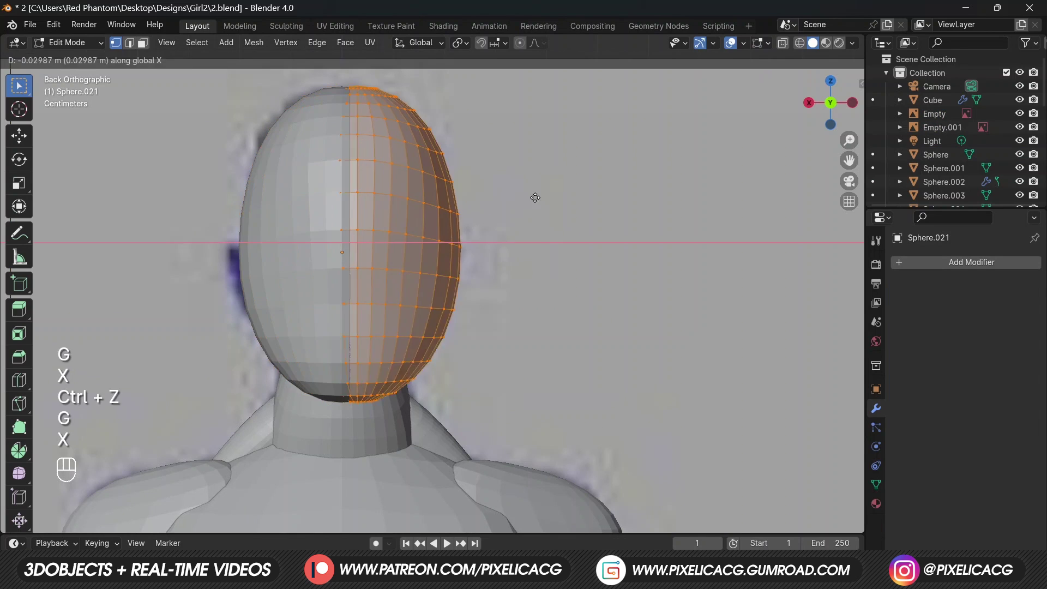
left_click(519, 195)
key("s")
left_click(489, 233)
key("s")
key("x")
key("y")
key("x")
left_click(470, 244)
Step: Tilt the ear mesh in the back view and rotate it about Z against the side of the head
key("r")
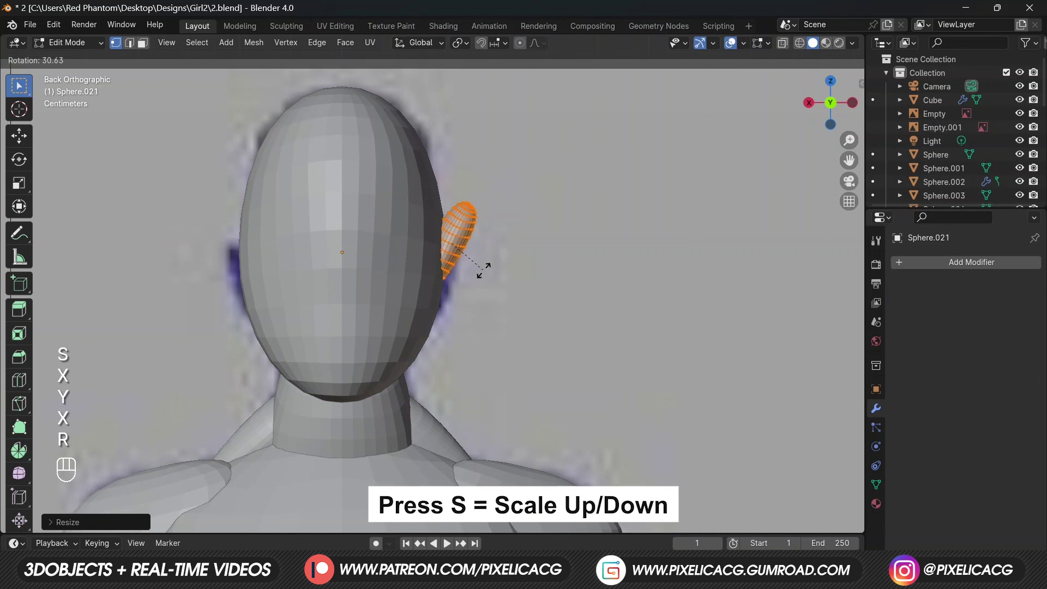
left_click(486, 266)
key("r")
key("z")
left_click(500, 215)
Step: Return to Object Mode and add a Mirror modifier to the ear
key("Tab")
left_click(905, 262)
mouse_move(856, 266)
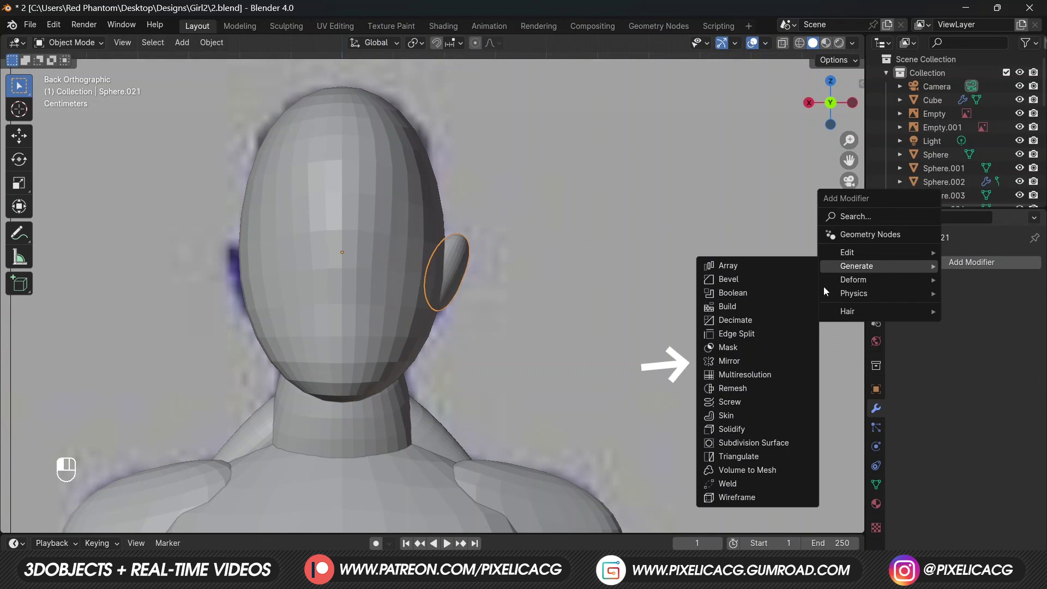
left_click(756, 361)
Step: Sculpt the ear's shape in Sculpt Mode with a resized Grab brush, working from several angles
key("ctrl+Tab")
key("g")
key("f")
key("f")
mouse_move(449, 283)
middle_mouse_down()
mouse_move(478, 288)
mouse_move(300, 297)
middle_mouse_up()
scroll(300, 297, "up", 3)
key("f")
left_click(299, 297)
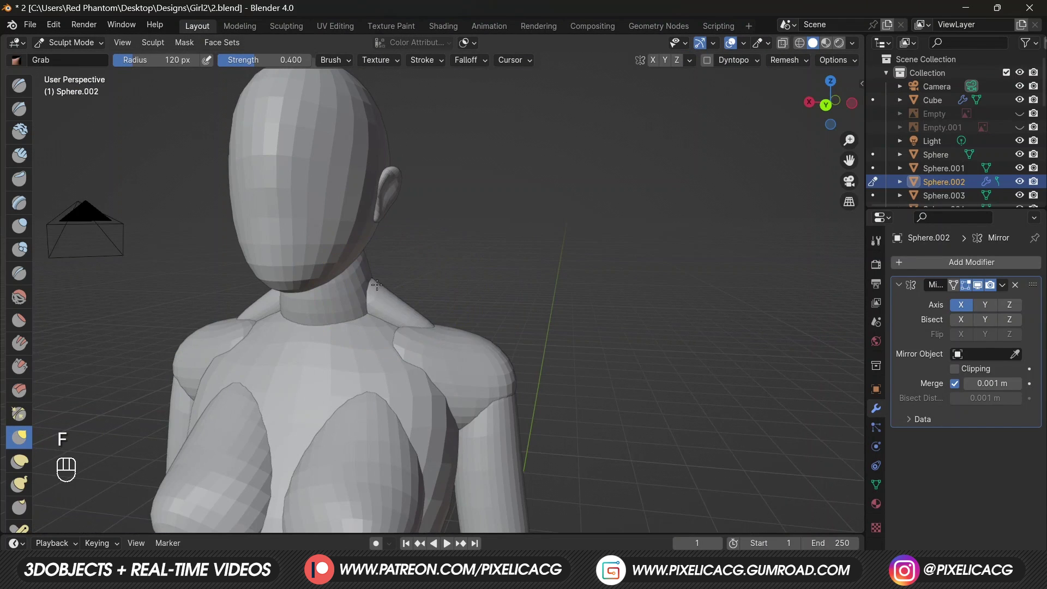
Step: Reshape the trapezius form between neck and shoulder with a 103 px Grab brush
key("f")
left_click(450, 328)
middle_click_drag(444, 325, 394, 340)
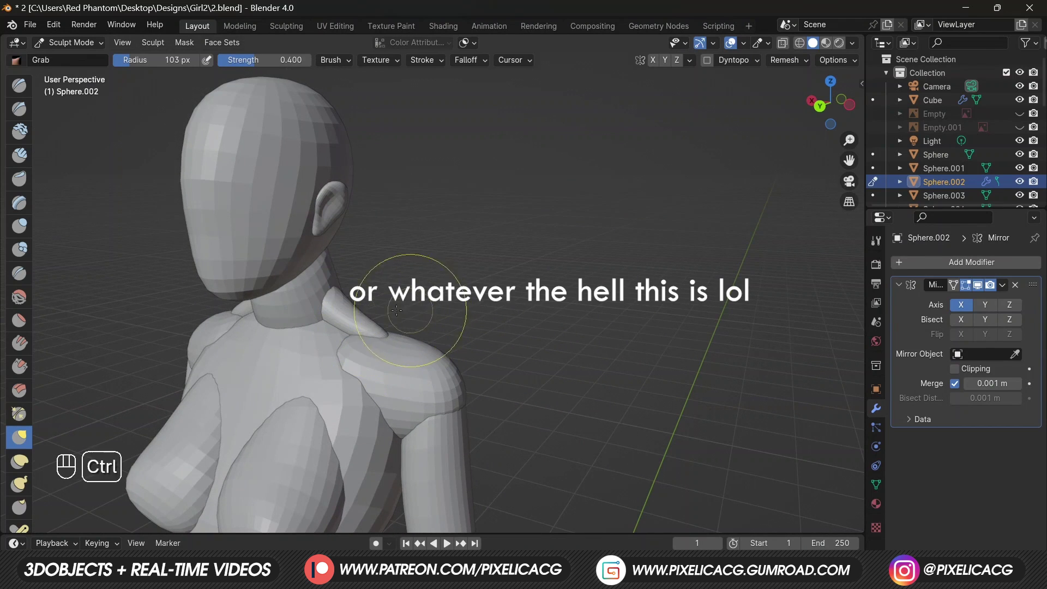
Step: Duplicate the trapezius form, place the copy on the upper chest and sculpt it with the Grab brush into mirrored collarbones
key("ctrl+Tab")
key("shift+d")
key("x")
key("y")
key("ctrl+Tab")
left_click(360, 415)
key("f")
left_click(402, 320)
middle_click_drag(403, 320, 398, 274, "alt")
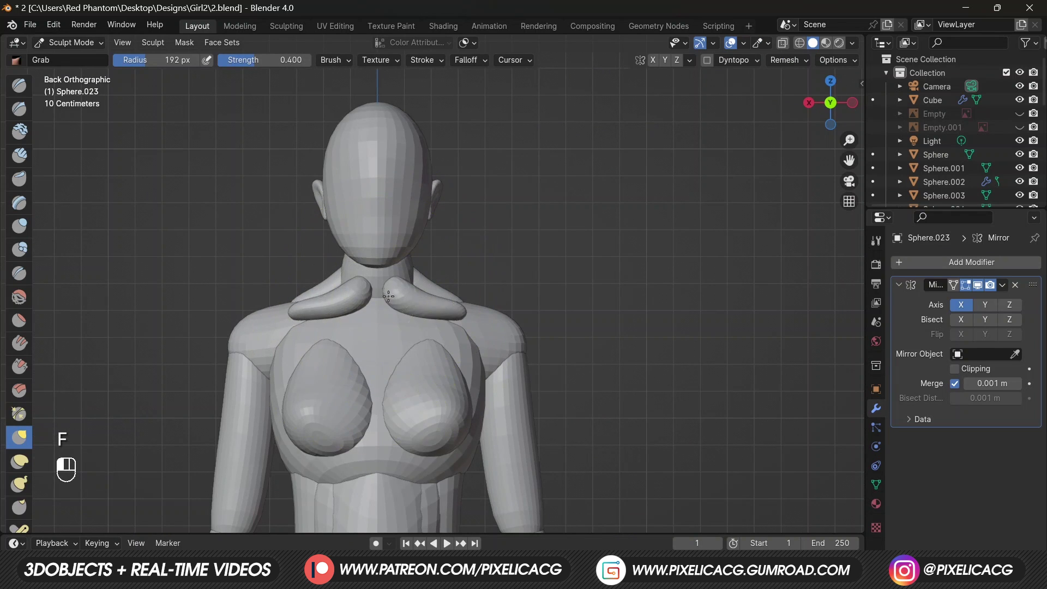
Step: Undo the last collarbone strokes and refine the collarbones with a resized Grab brush
key("ctrl+z")
key("ctrl+z")
key("f")
left_click(390, 299)
mouse_move(387, 311)
middle_mouse_down()
mouse_move(300, 355)
mouse_move(281, 322)
middle_mouse_up()
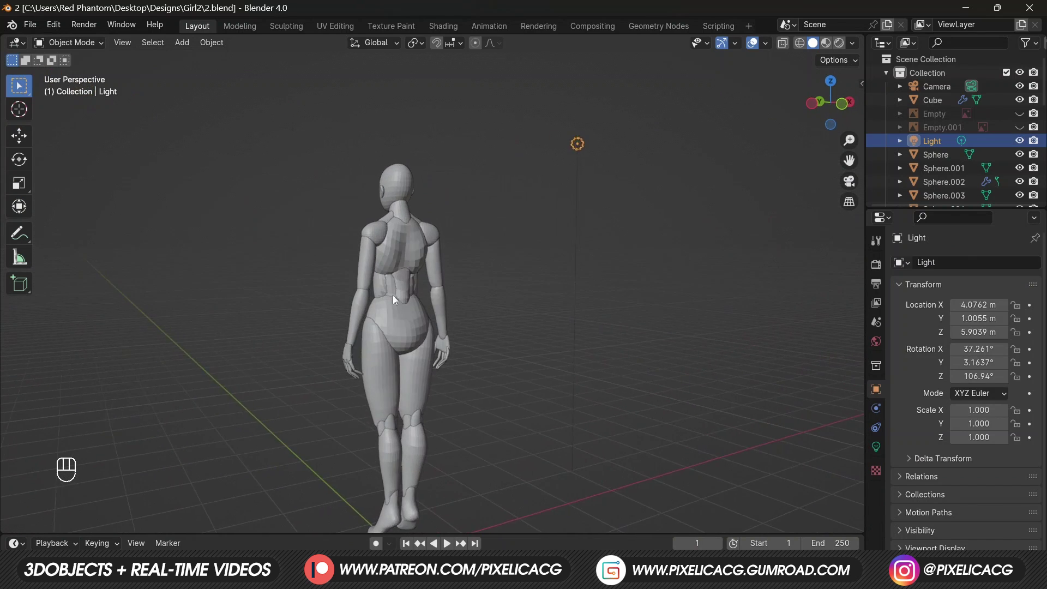
Step: Move and scale the new sphere's mesh in Edit Mode to form a buttock at the back of the pelvis
left_click(395, 299)
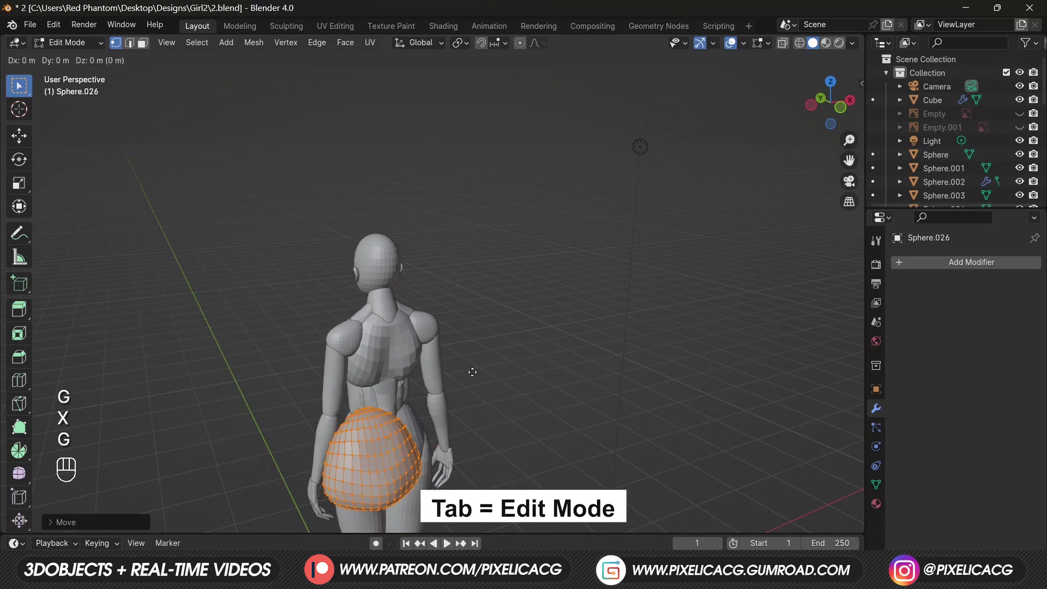
left_click(465, 374)
middle_click_drag(465, 374, 490, 338, "ctrl")
middle_click_drag(490, 338, 524, 317)
key("s")
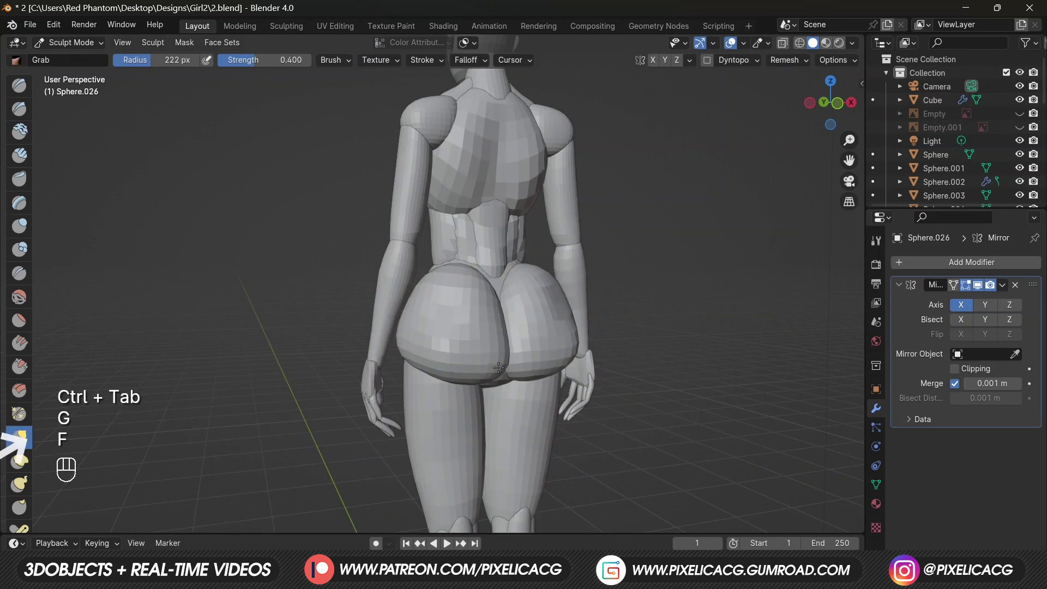
Step: Shape the mirrored buttocks with the Grab brush in Sculpt Mode, undoing unwanted strokes
key("f")
key("f")
left_click(358, 329)
mouse_move(447, 349)
middle_mouse_down()
mouse_move(621, 354)
mouse_move(376, 360)
mouse_move(472, 366)
middle_mouse_up()
key("ctrl+z")
key("ctrl+z")
key("f")
left_click(502, 311)
key("ctrl+z")
Step: Refine the buttocks' crease and outer contour with a 119 px Grab brush, undoing unwanted strokes
mouse_move(485, 332)
middle_mouse_down()
mouse_move(425, 368)
mouse_move(615, 359)
middle_mouse_up()
key("f")
key("ctrl+z")
key("f")
left_click(478, 311)
middle_click_drag(466, 328, 327, 327)
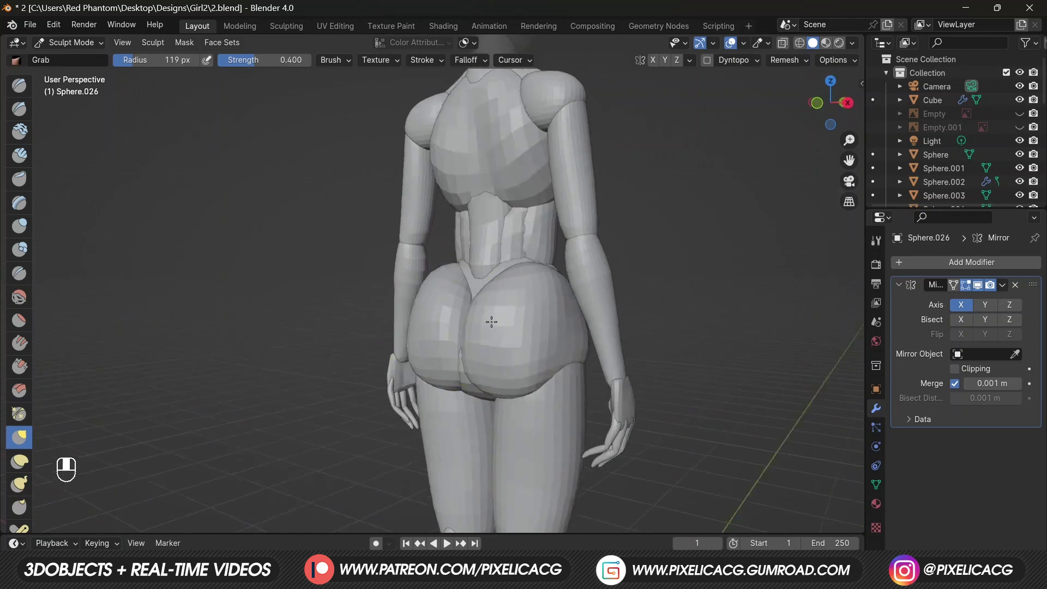
key("ctrl+z")
Step: Switch the sculpting target between the buttocks and the adjoining form, and blend their contours with the Grab brush
key("alt+q")
middle_click_drag(486, 359, 523, 348)
key("alt+q")
key("f")
key("f")
left_click(480, 317)
mouse_move(469, 327)
middle_mouse_down()
mouse_move(591, 328)
mouse_move(453, 339)
mouse_move(383, 312)
mouse_move(309, 309)
middle_mouse_up()
left_click(479, 317)
key("f")
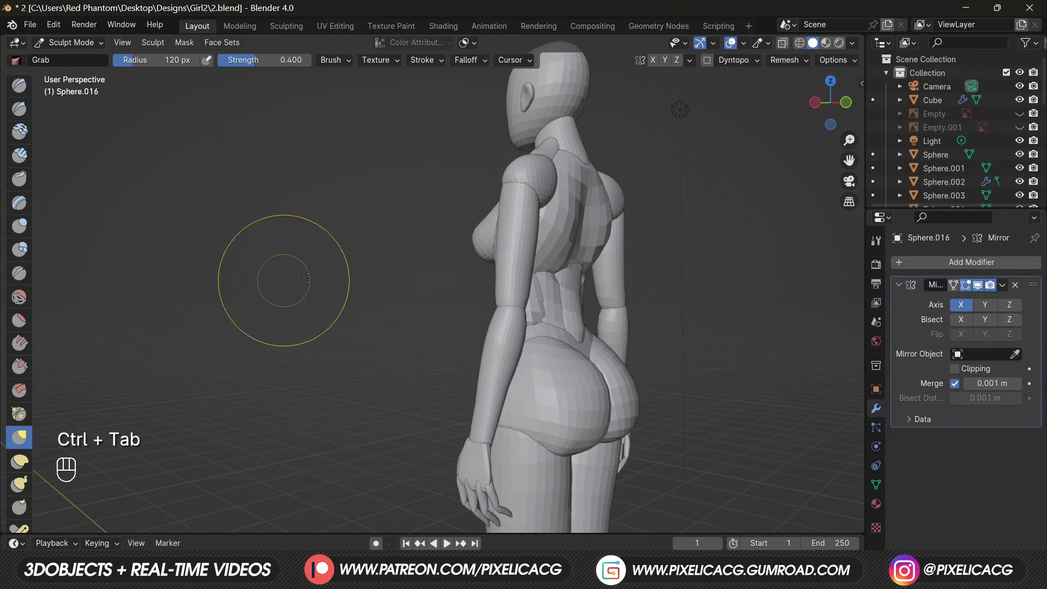
Step: Resize the Grab brush and adjust the Sphere.016 form from a side view
middle_click_drag(285, 280, 495, 256)
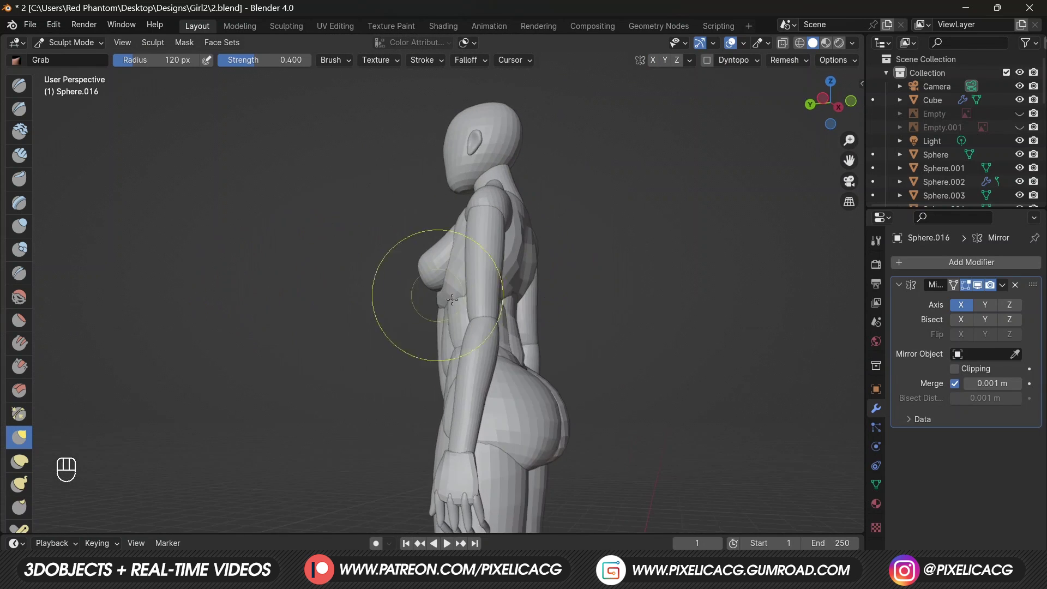
middle_click_drag(391, 317, 340, 314, "shift")
mouse_move(341, 314)
middle_mouse_down("ctrl")
mouse_move(540, 260)
mouse_move(366, 381)
middle_mouse_up("ctrl")
key("f")
left_click(349, 381)
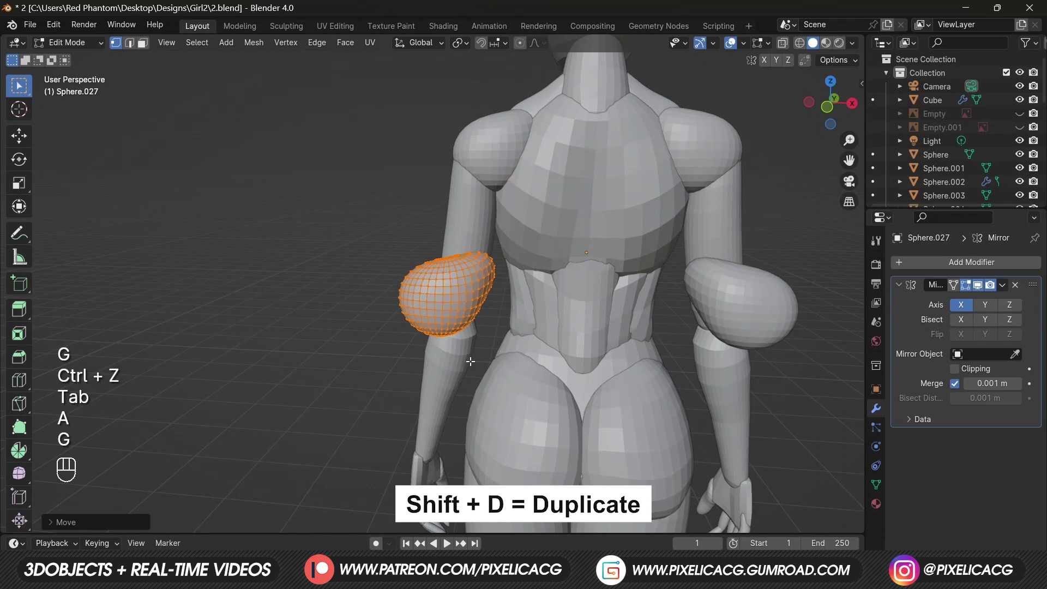
Step: Rotate and scale the duplicated mirrored form beside the arm, and move it along Y
key("r")
key("s")
left_click(467, 317)
mouse_move(466, 317)
middle_mouse_down()
mouse_move(524, 317)
mouse_move(453, 301)
middle_mouse_up()
key("g")
key("y")
left_click(466, 322)
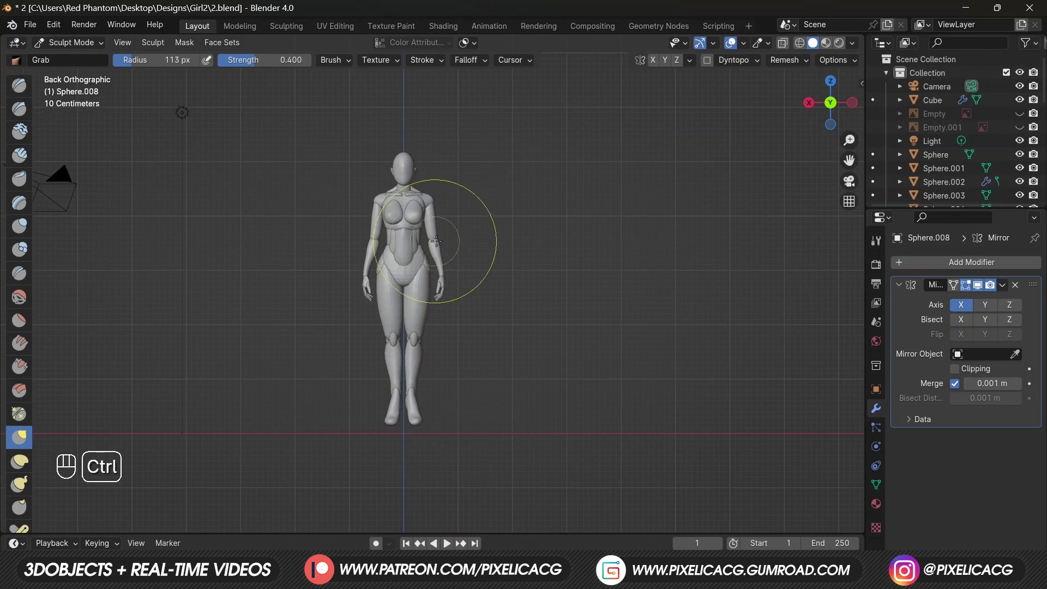
middle_click_drag(476, 212, 607, 175, "shift")
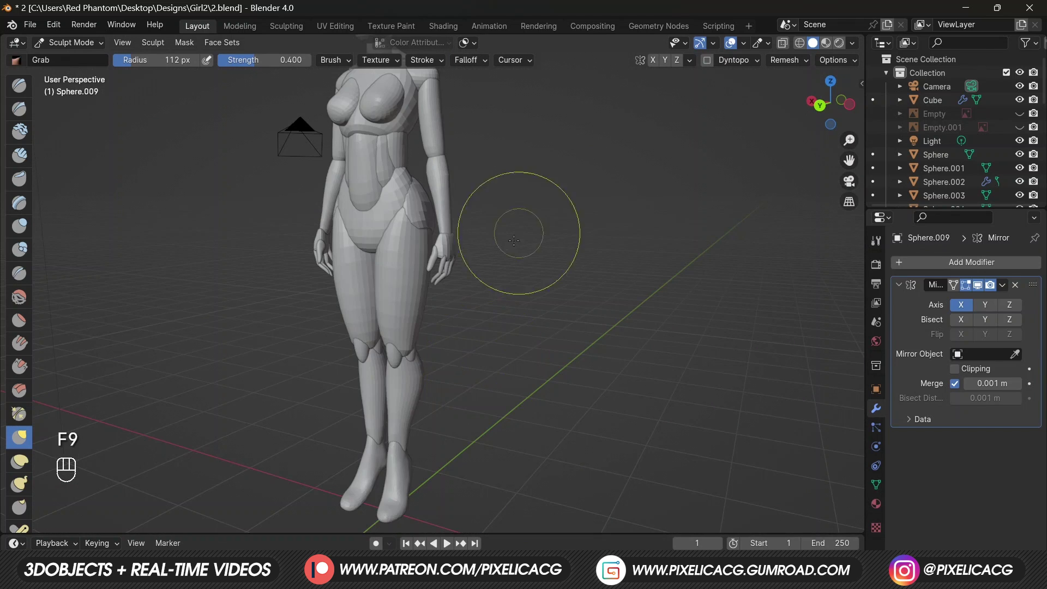
middle_click_drag(513, 240, 436, 237)
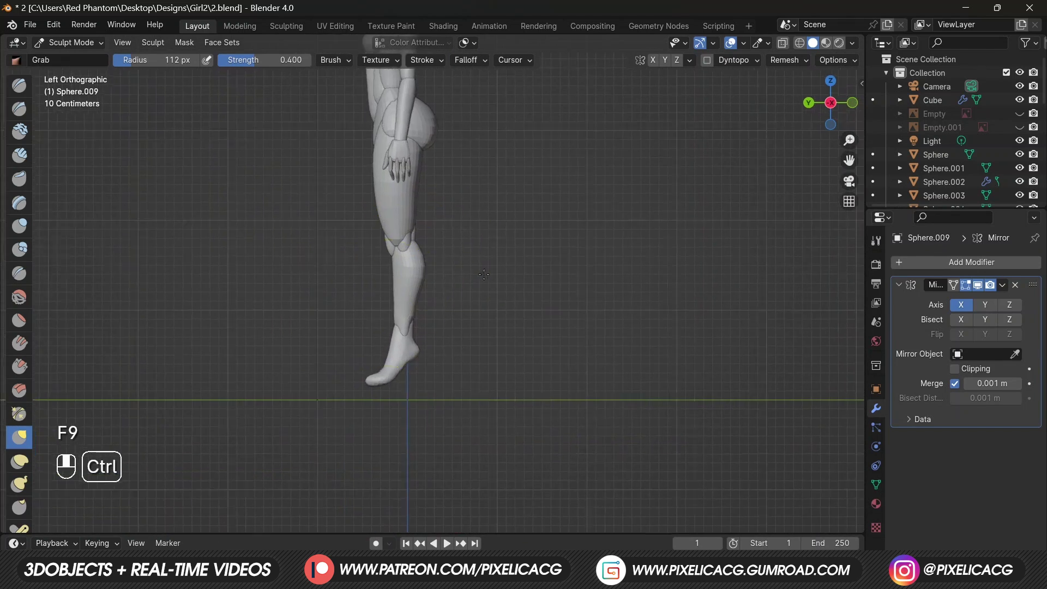
middle_click_drag(442, 297, 442, 349, "shift")
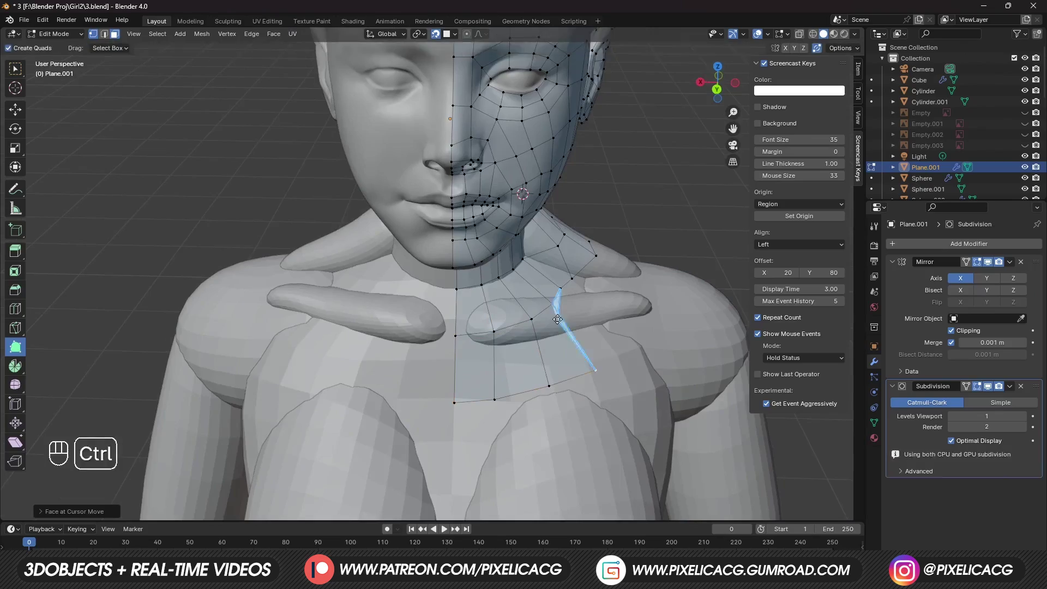
Step: Extend the retopology mesh below the neck with another Poly Build face near the collarbone
right_click(557, 320, "ctrl")
middle_click_drag(557, 320, 582, 318)
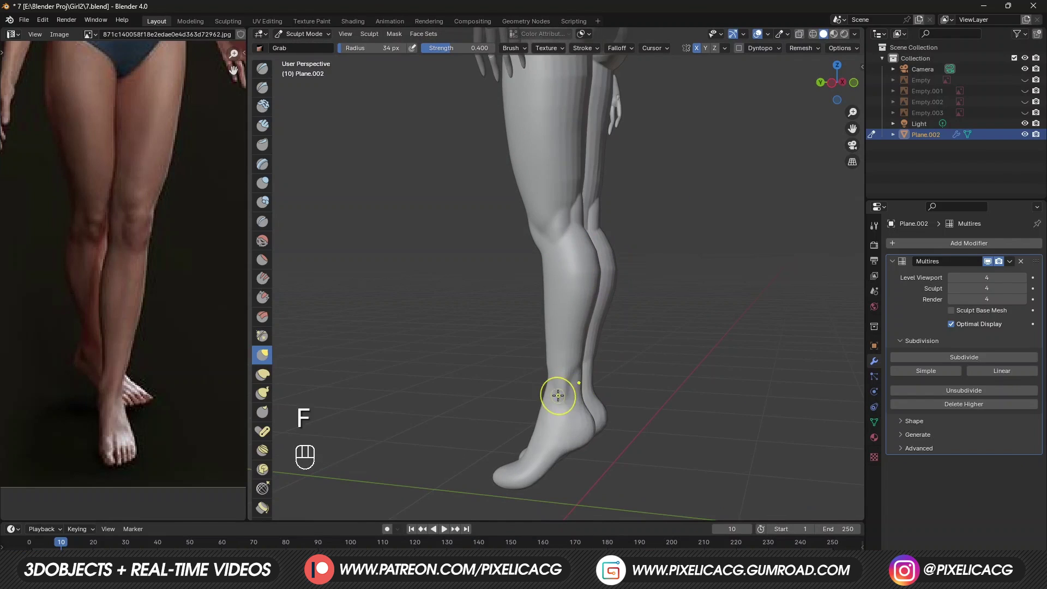
Step: Smooth and reshape the legs, hips and abdomen of the multires body using the Grab brush and smoothing
middle_click_drag(557, 395, 616, 393)
middle_click_drag(547, 240, 605, 243)
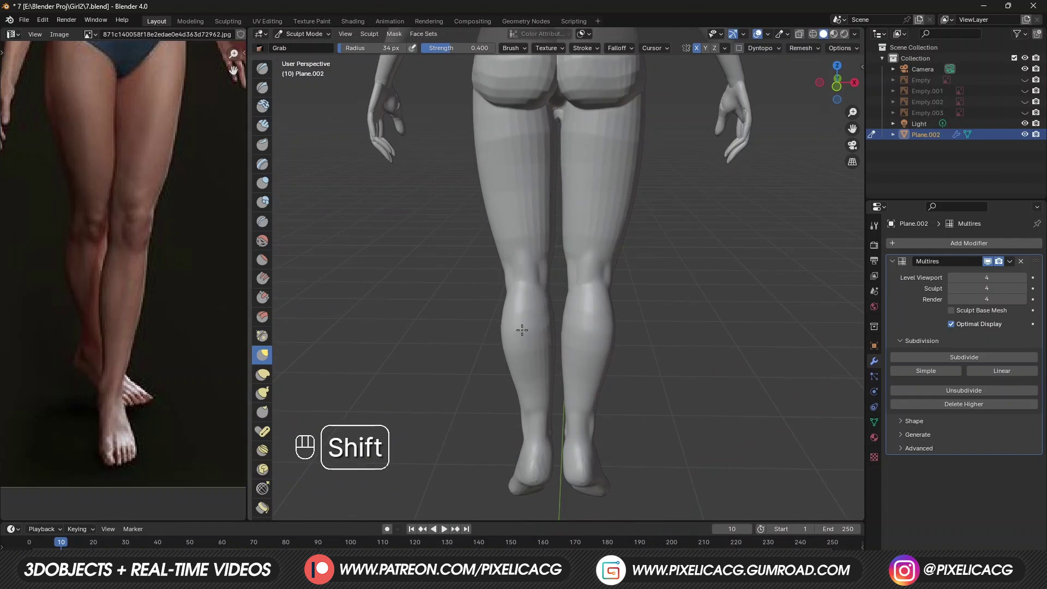
middle_click_drag(529, 132, 538, 267, "shift")
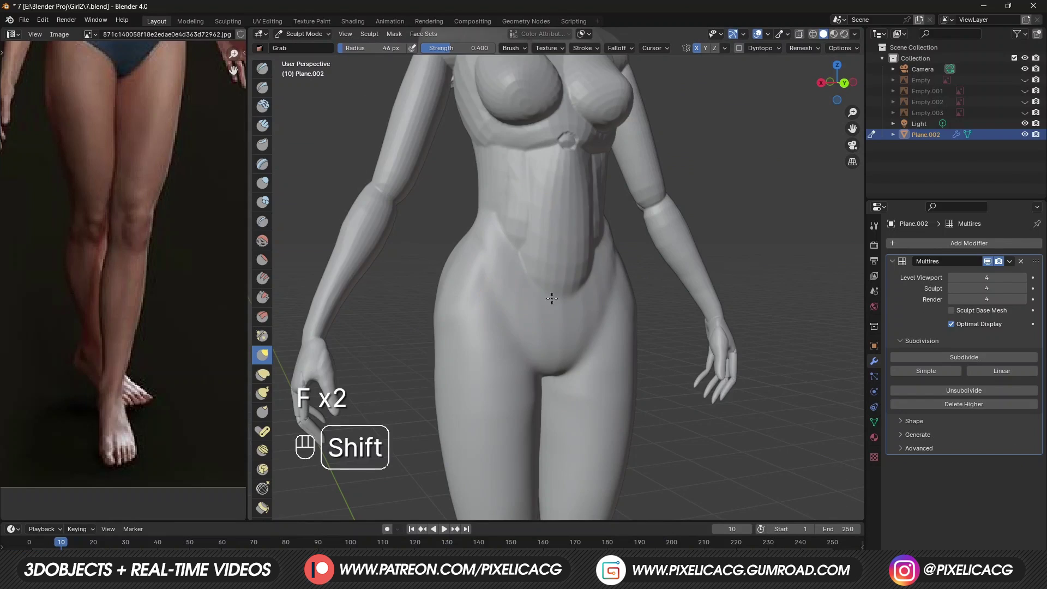
middle_click_drag(579, 262, 580, 236, "ctrl")
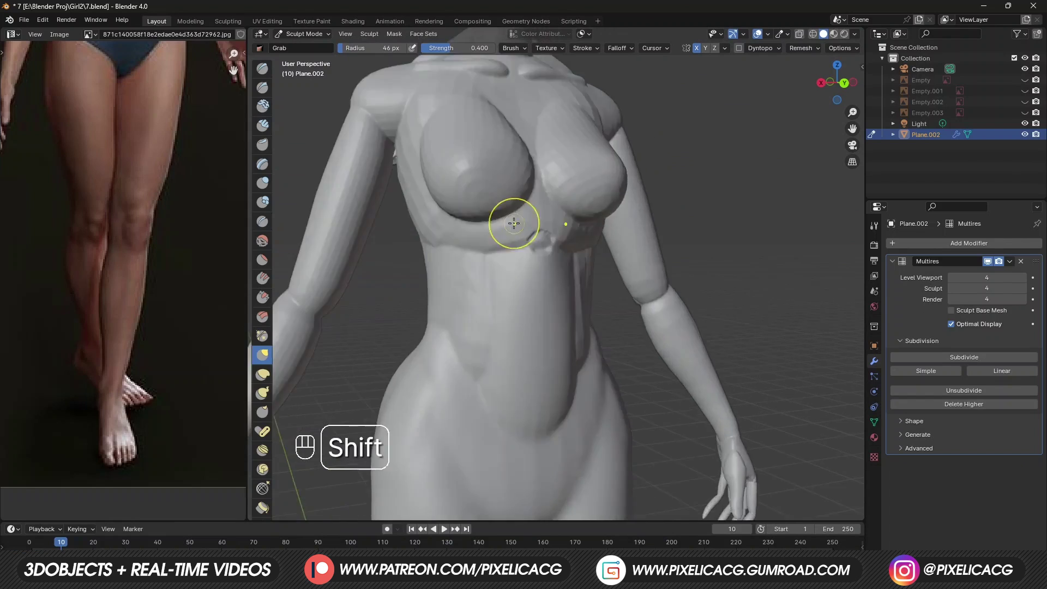
key("f")
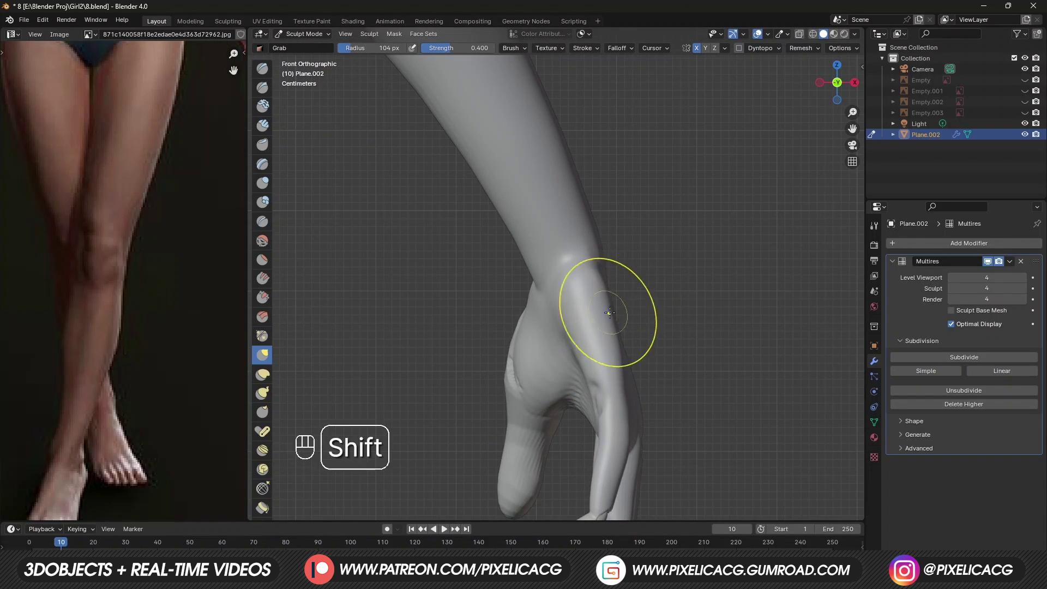
Step: Resize the Grab brush and refine the wrist and hand shape in the front view
middle_click_drag(686, 255, 686, 277, "ctrl")
key("f")
left_click(536, 331)
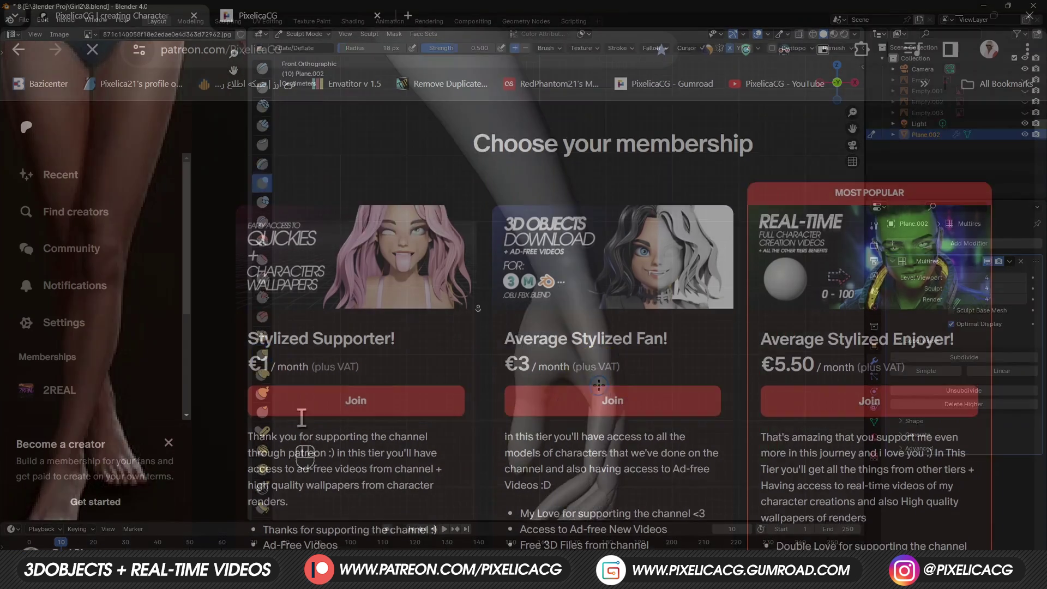
Step: Switch to the web browser and browse the PixelicaCG membership tiers and Gumroad product listings
scroll(478, 308, "down", 4)
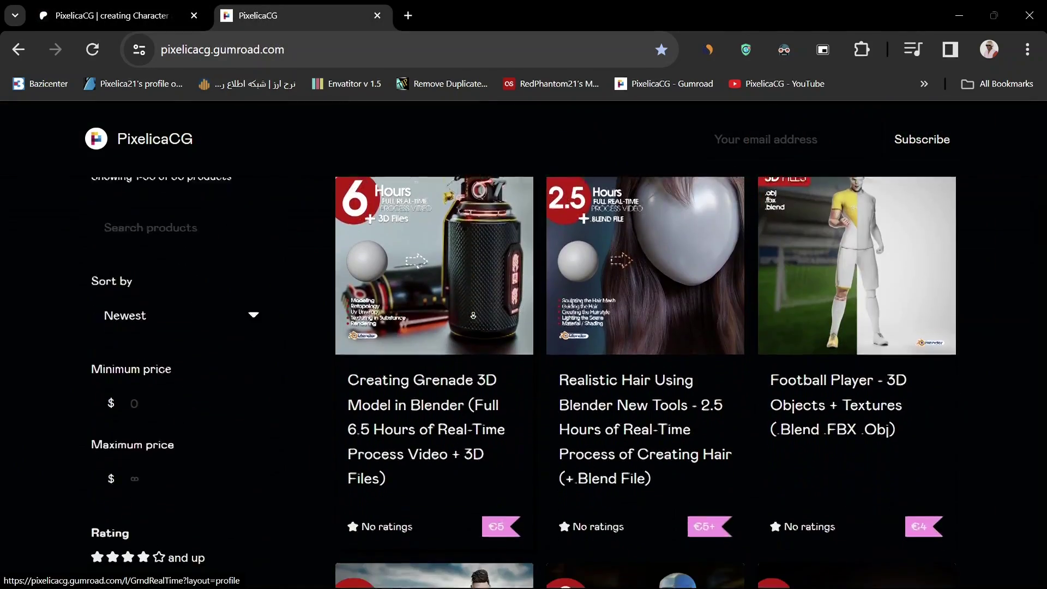
scroll(472, 318, "down", 6)
scroll(473, 318, "down", 10)
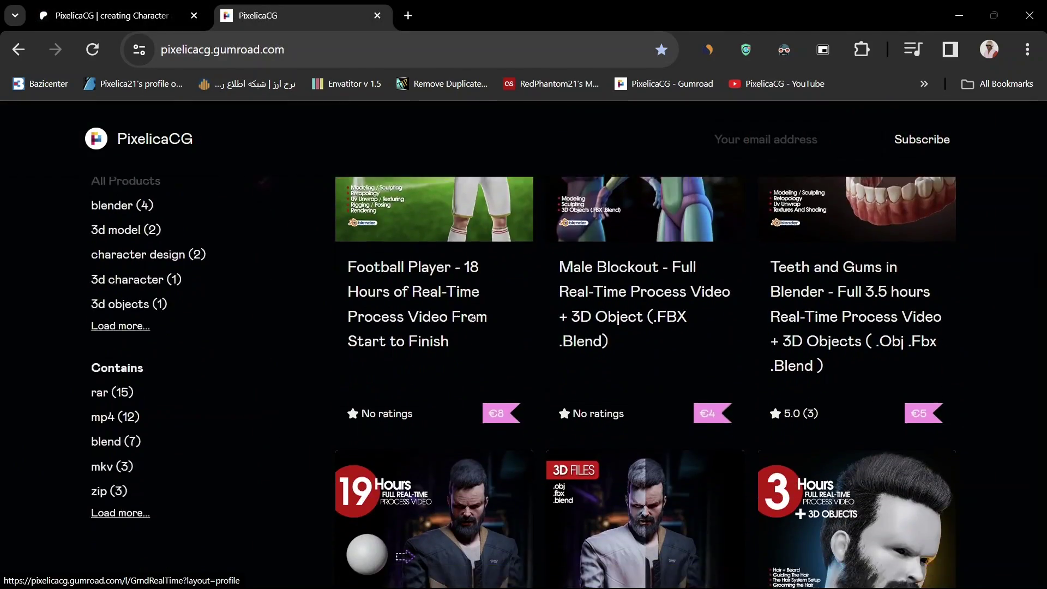
scroll(473, 318, "down", 6)
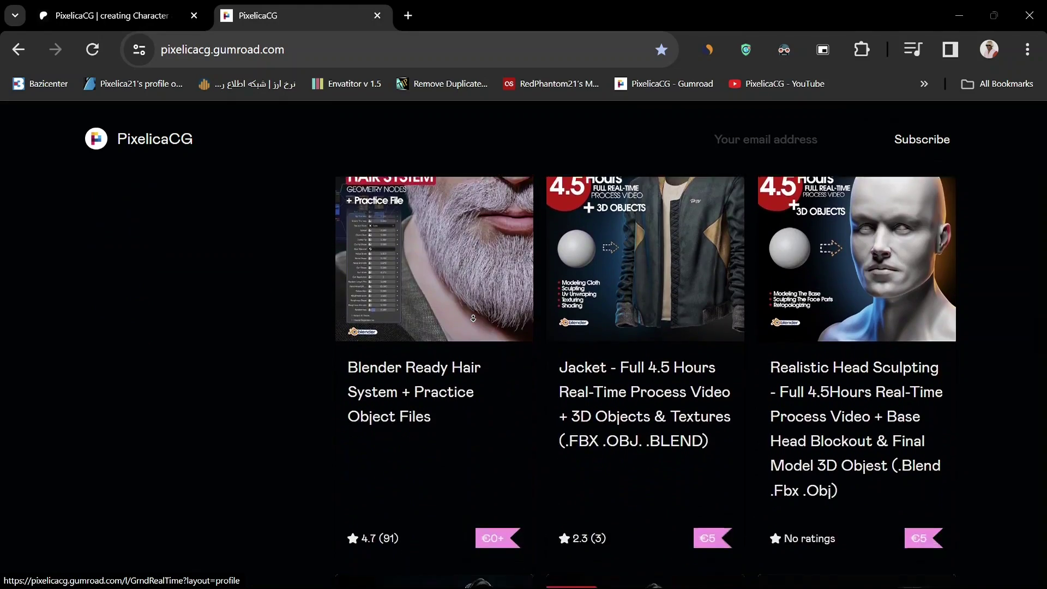